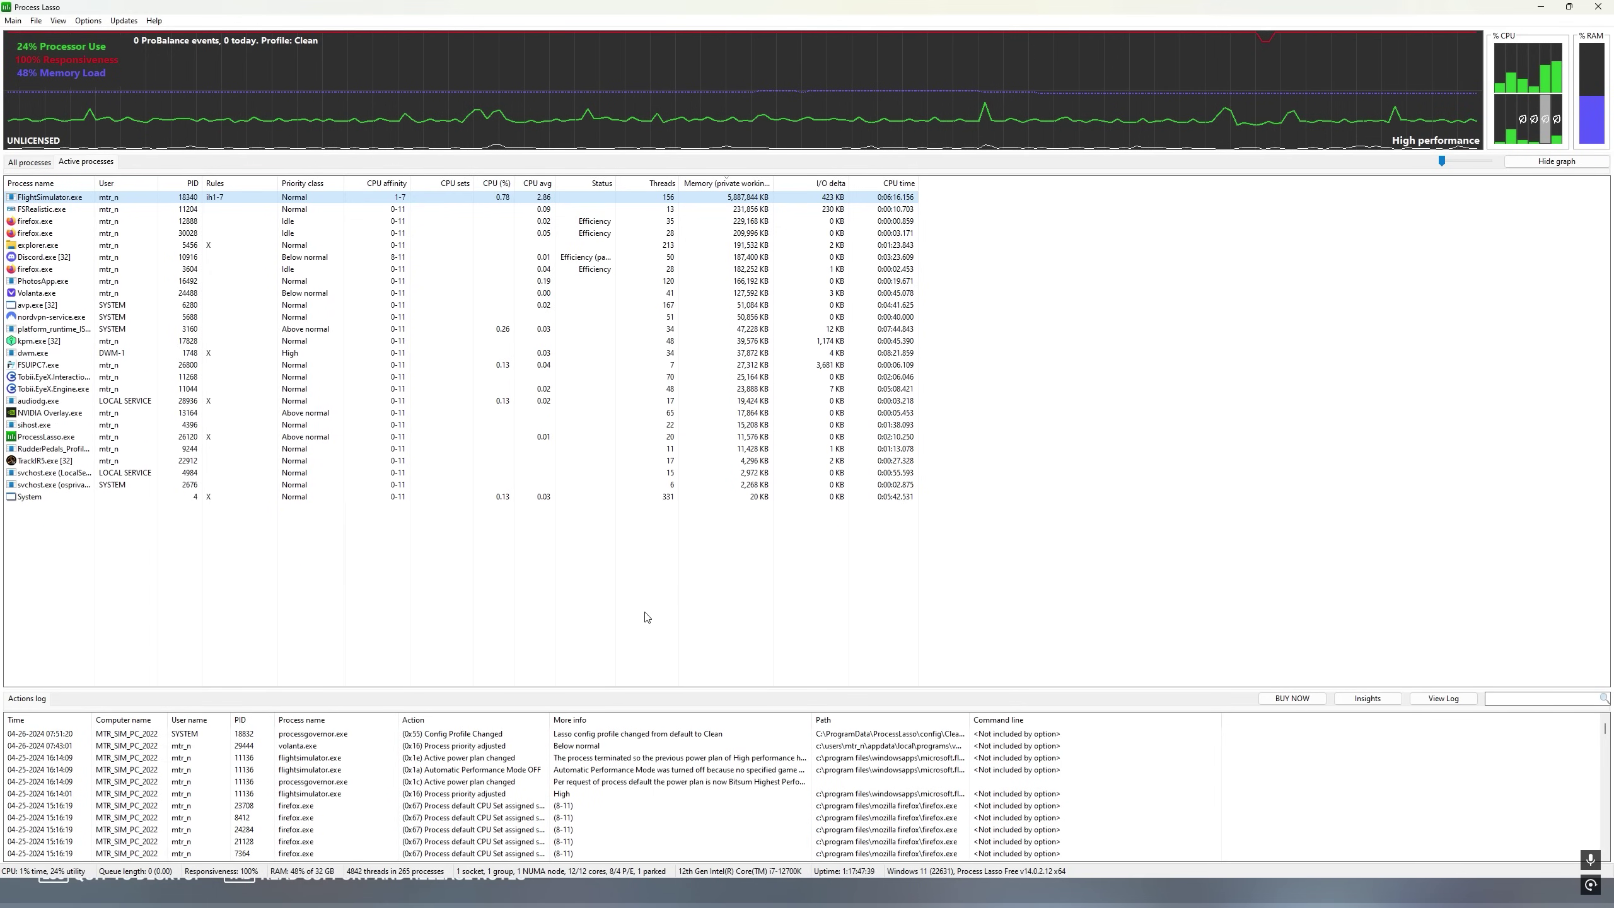
left_click(37, 20)
mouse_move(52, 42)
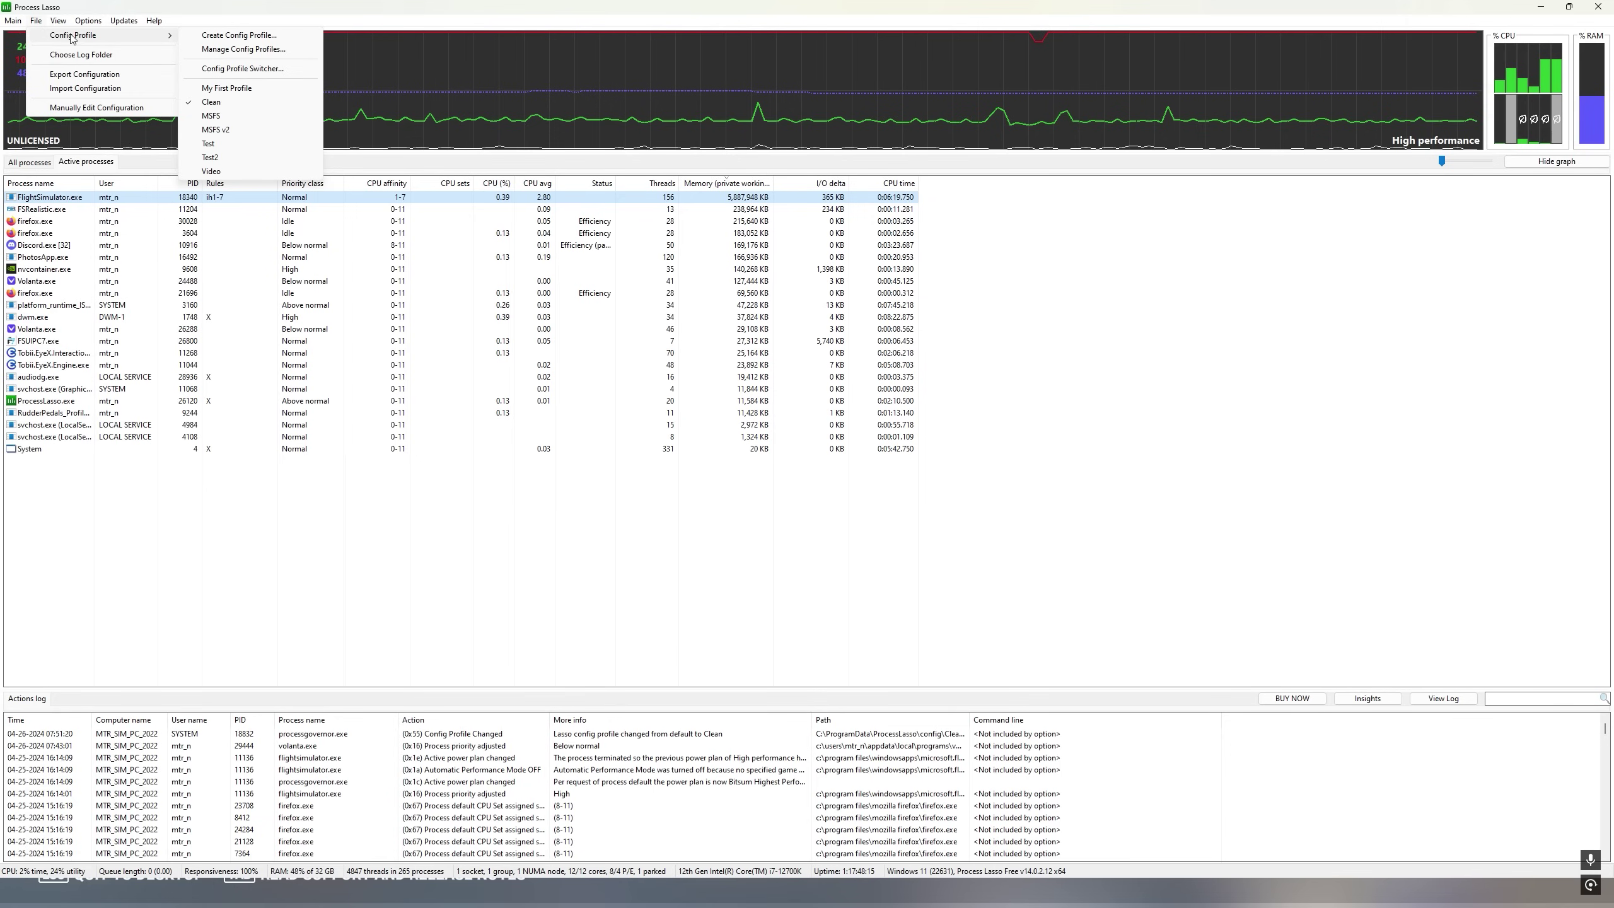
left_click(239, 35)
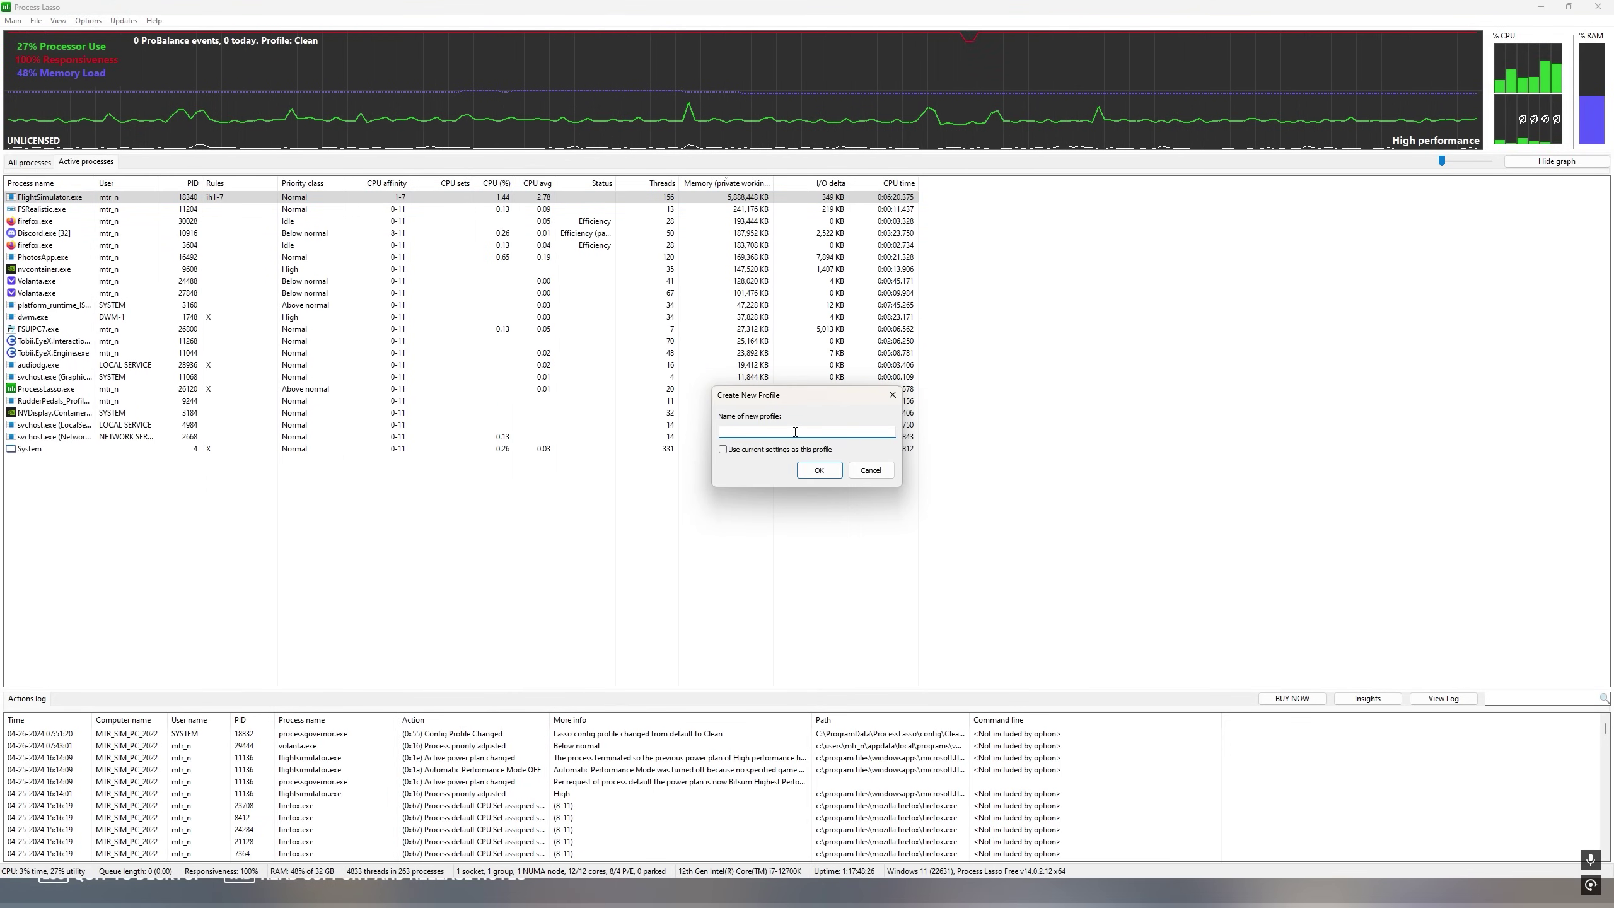
left_click(871, 469)
left_click(35, 24)
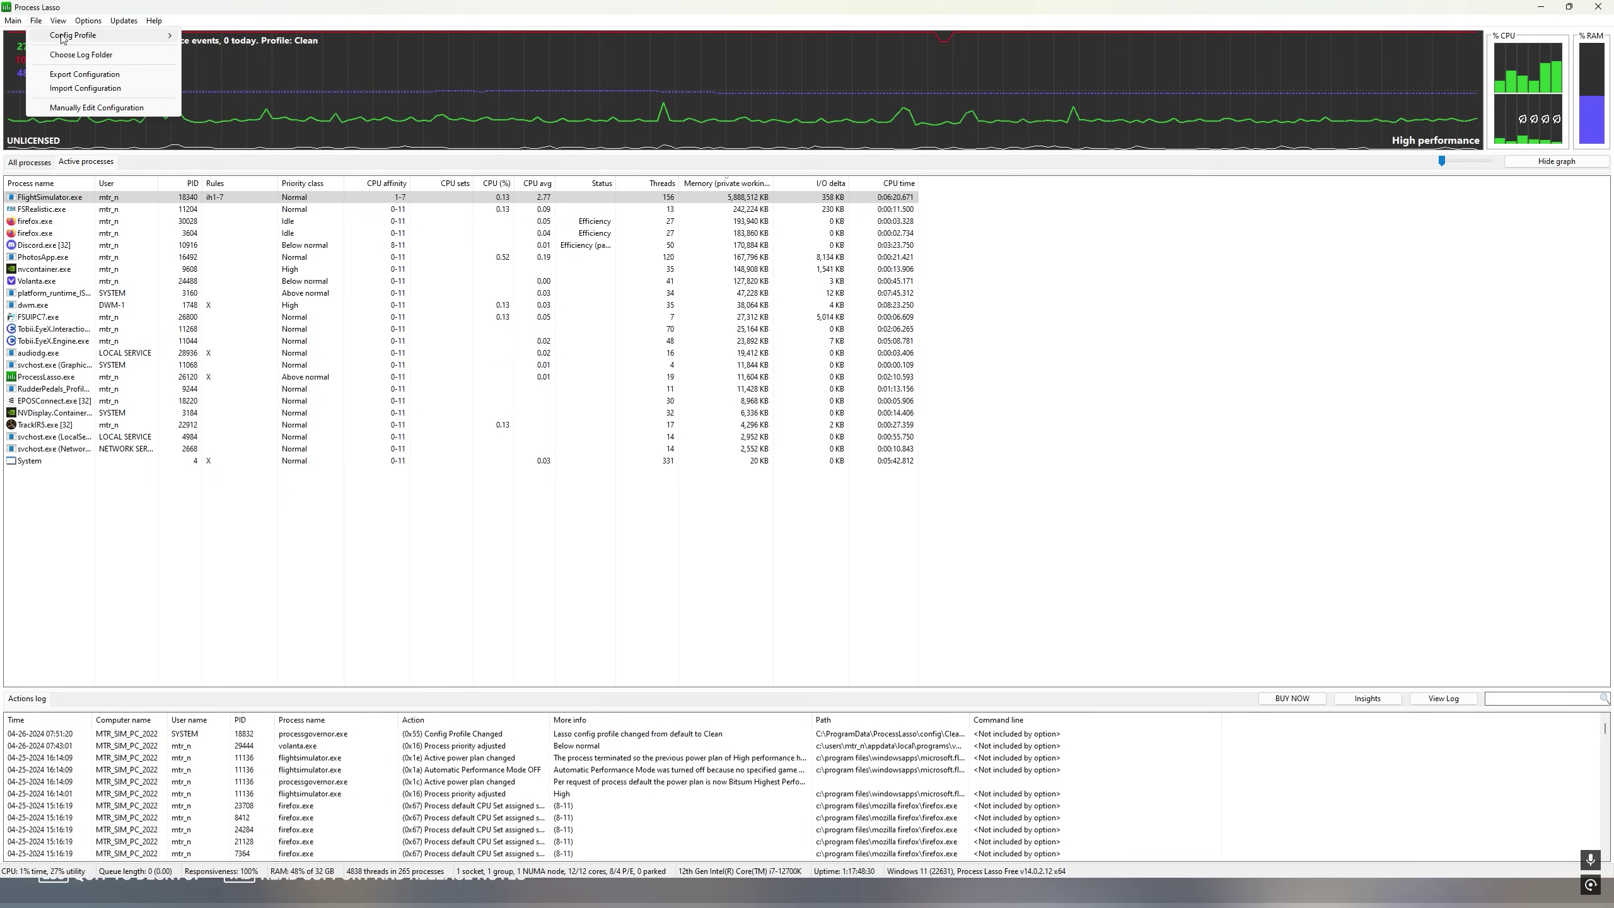
mouse_move(77, 41)
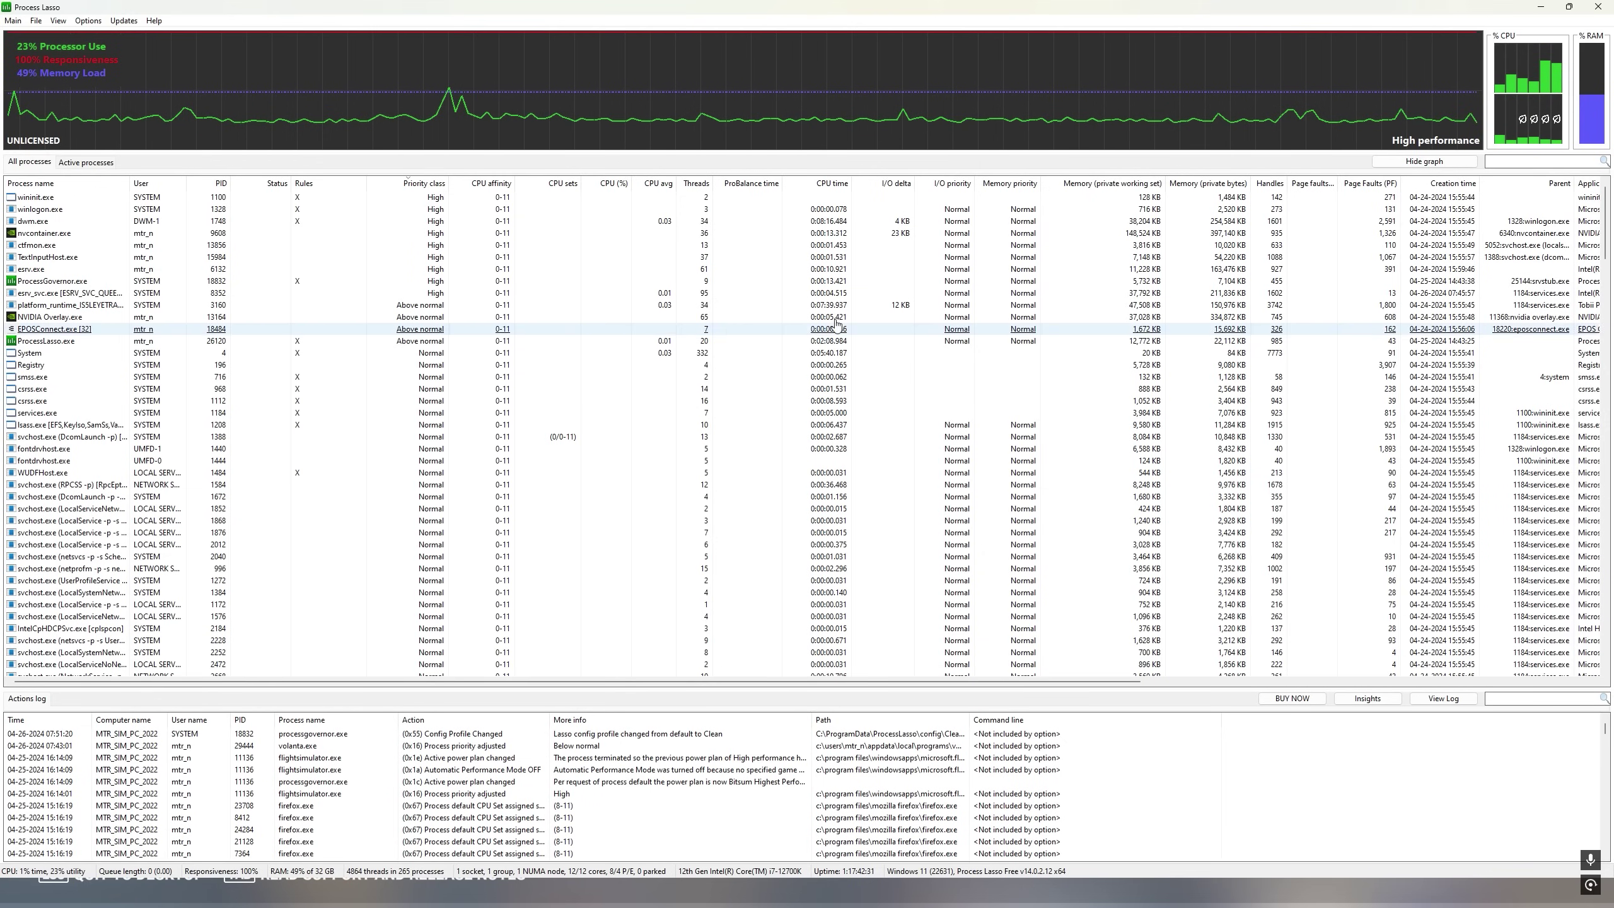
Step: Enable ProBalance for the current configuration profile
mouse_move(219, 73)
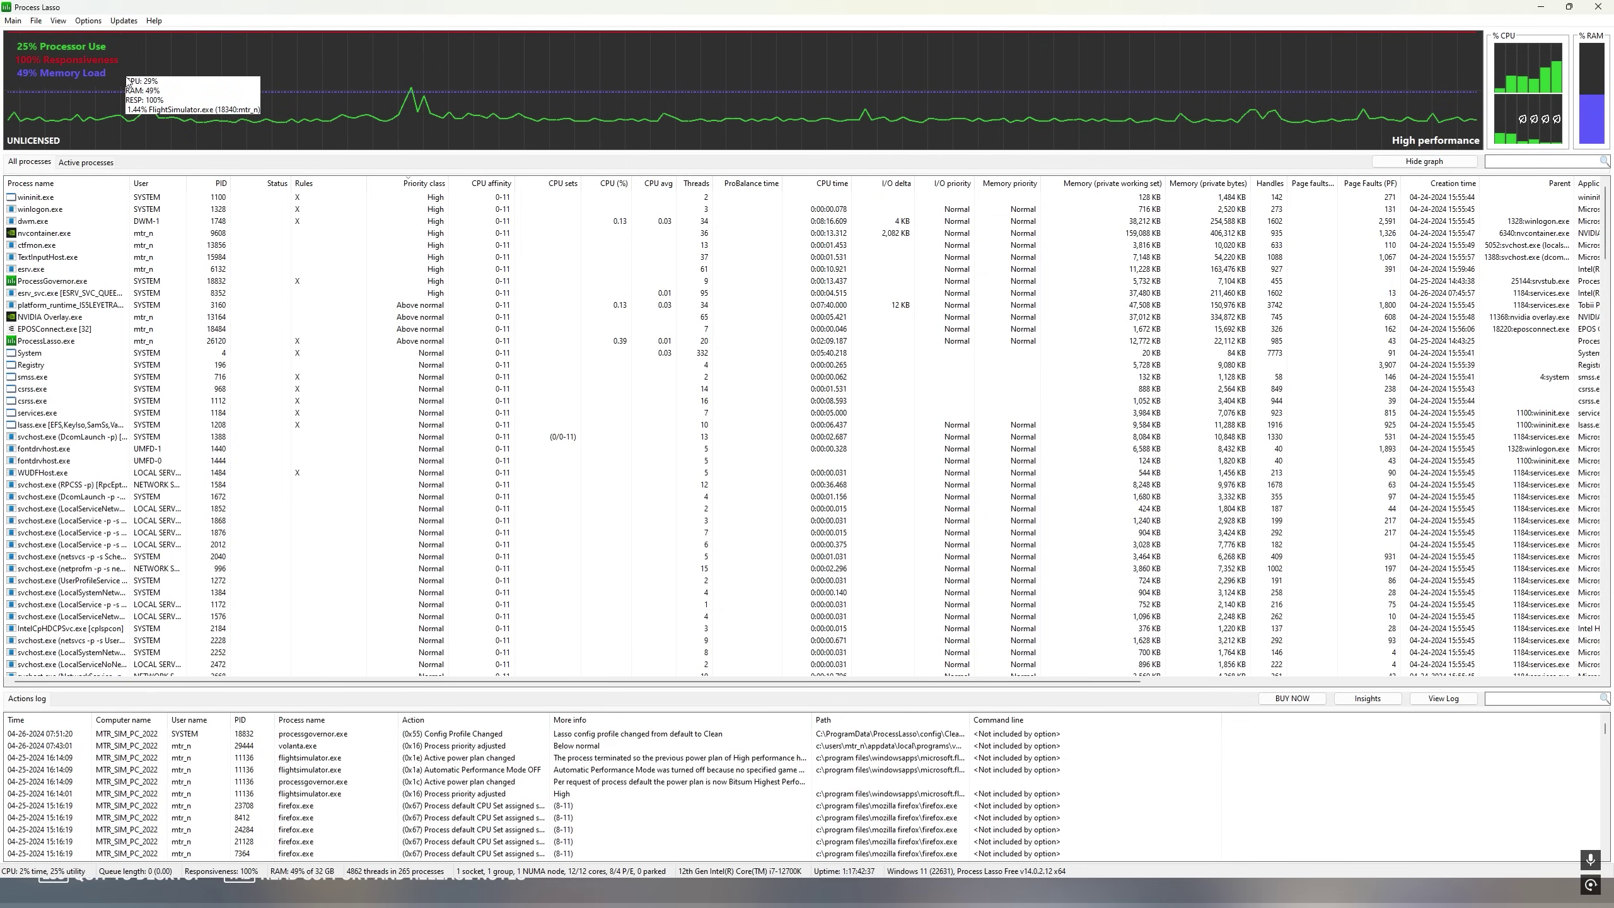
left_click(12, 21)
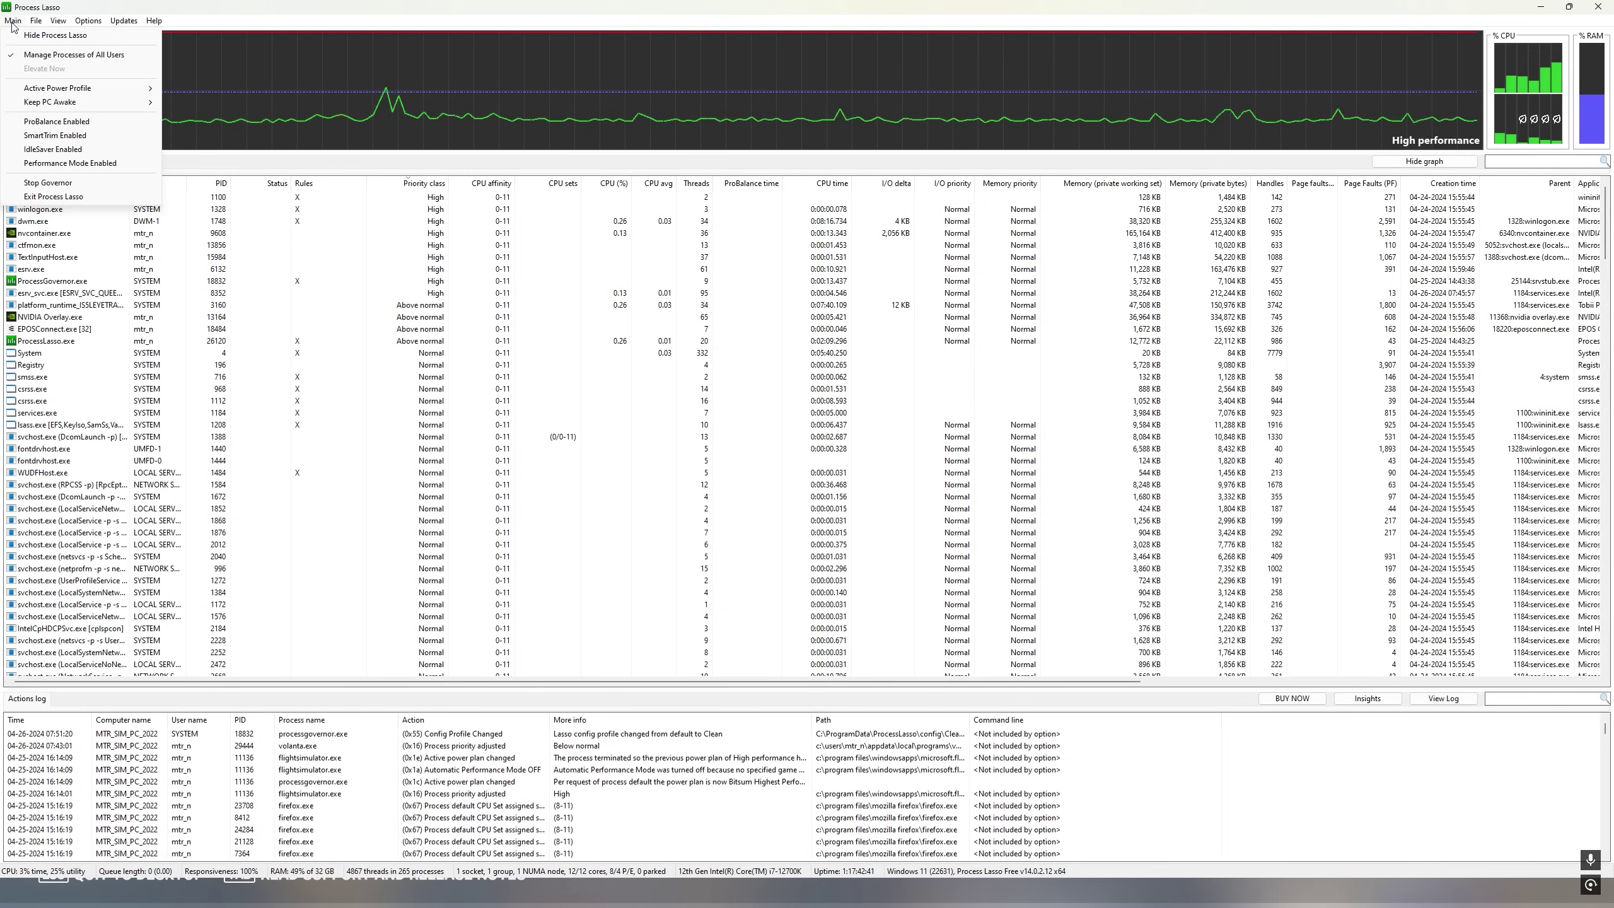
left_click(70, 126)
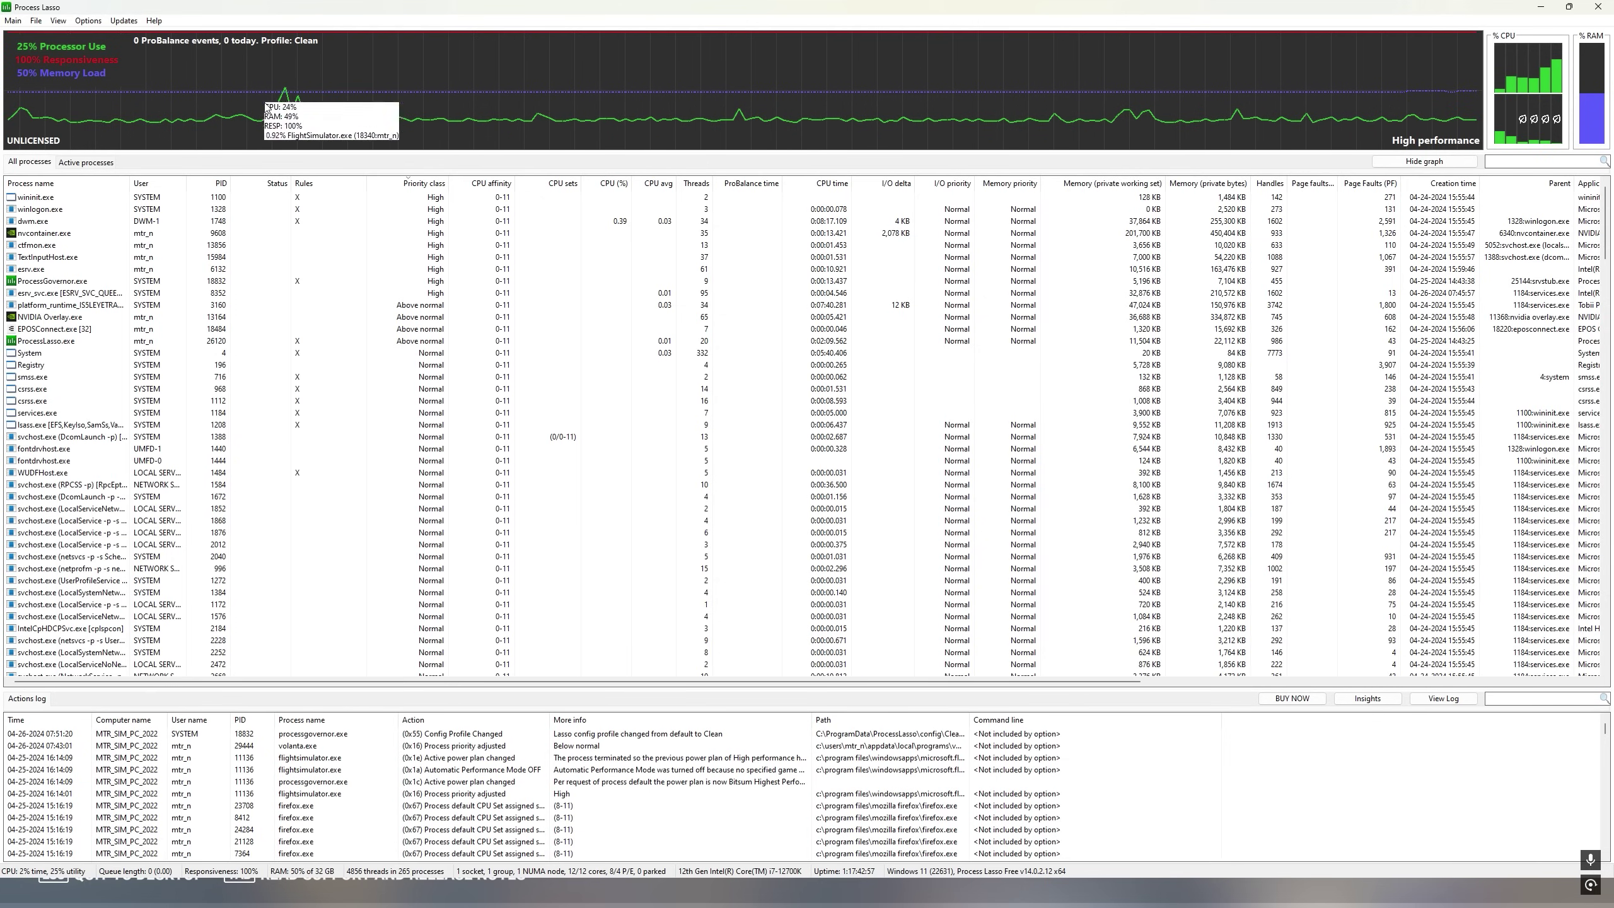
Step: Show only the active processes and sort them by private working set memory, largest first
left_click(72, 163)
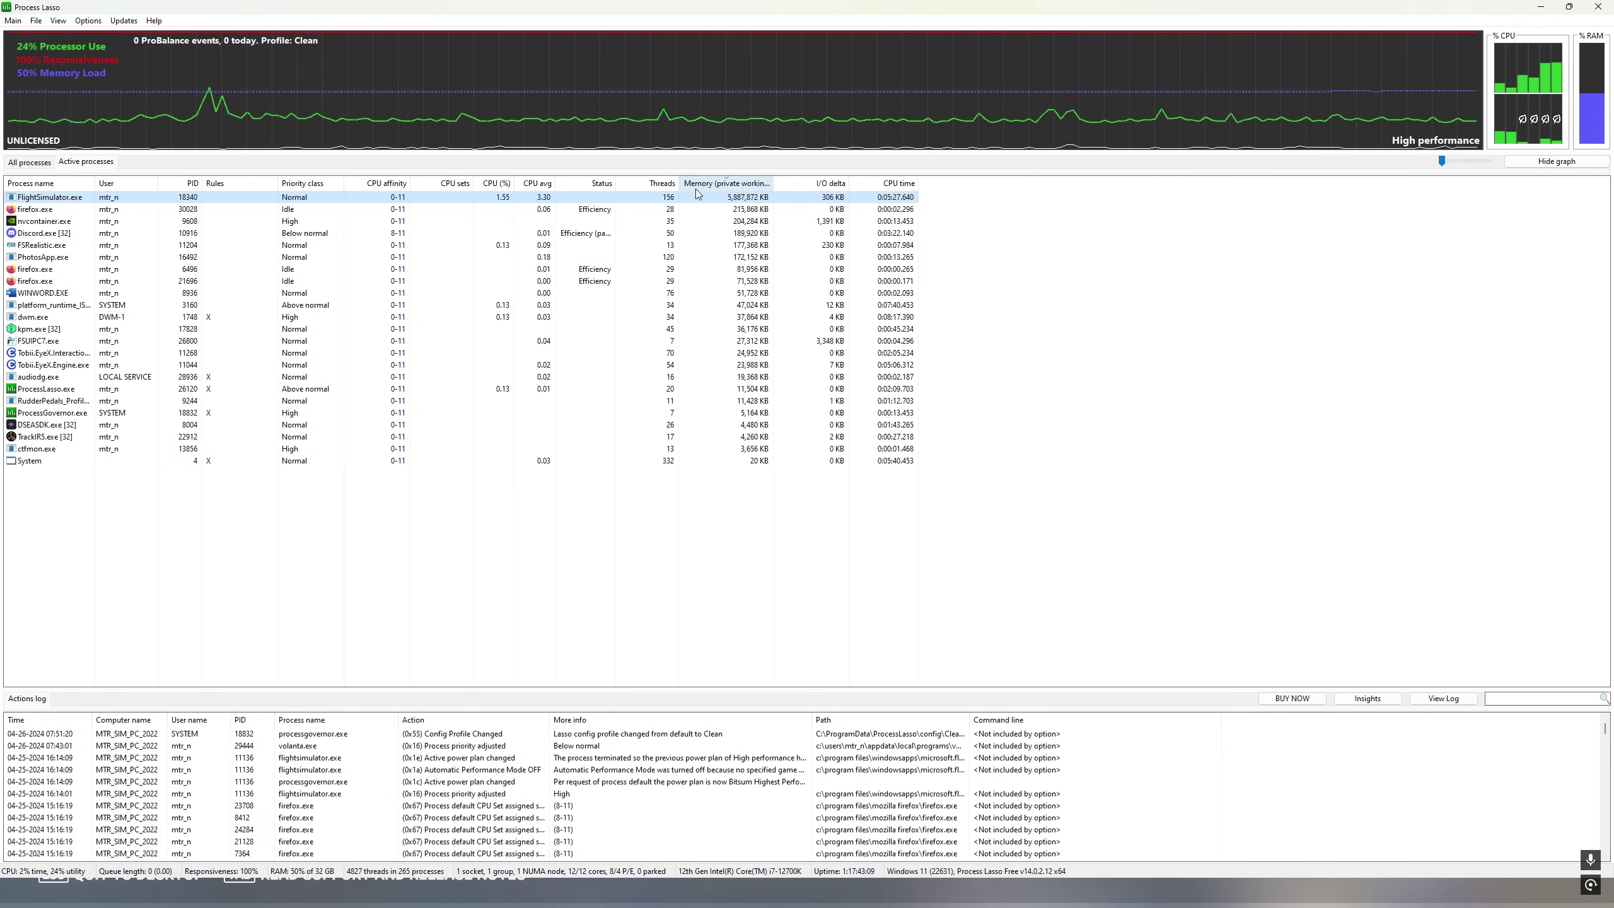
left_click(717, 185)
left_click(717, 185)
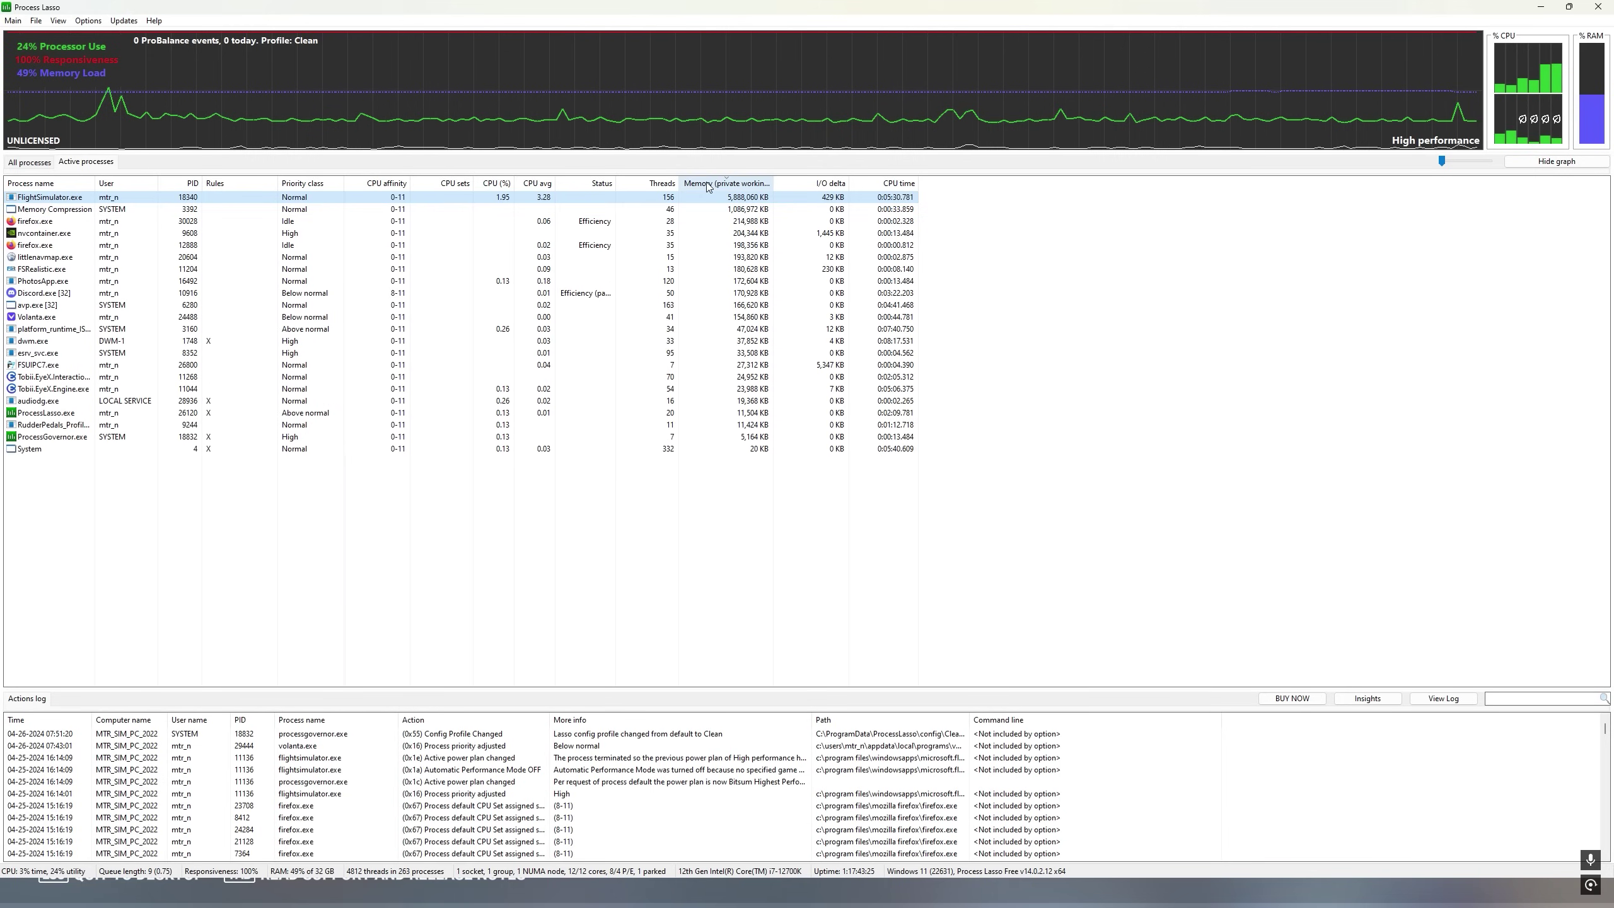
Step: Set the permanent CPU affinity of FlightSimulator.exe to the P-cores without CPU 0, leaving CPUs 1 to 7 selected
right_click(579, 204)
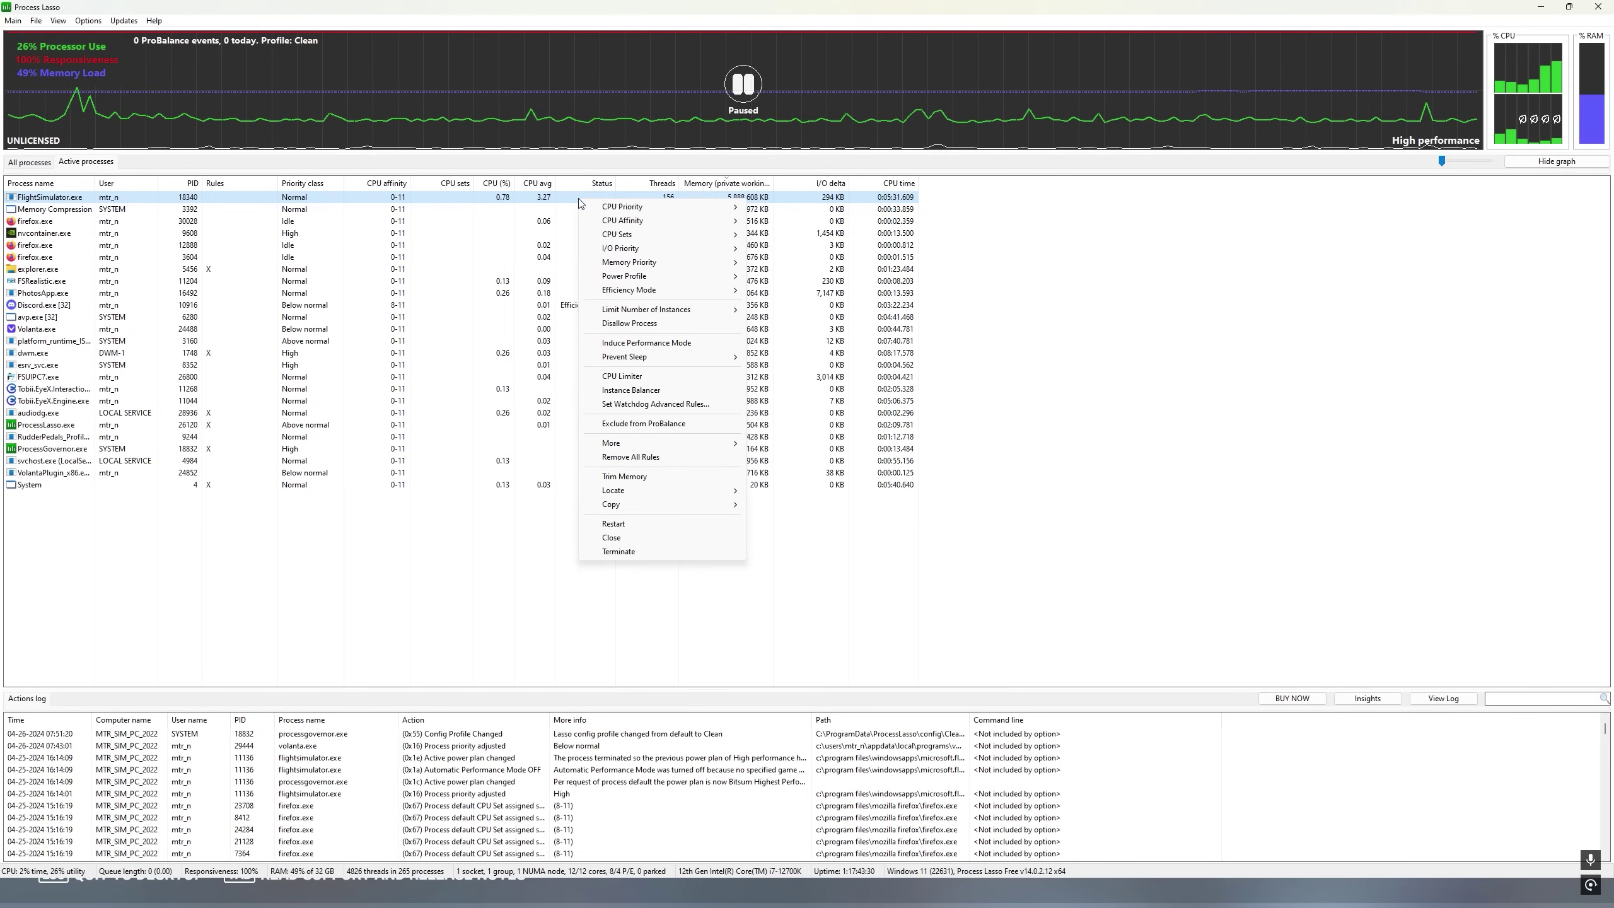
mouse_move(634, 212)
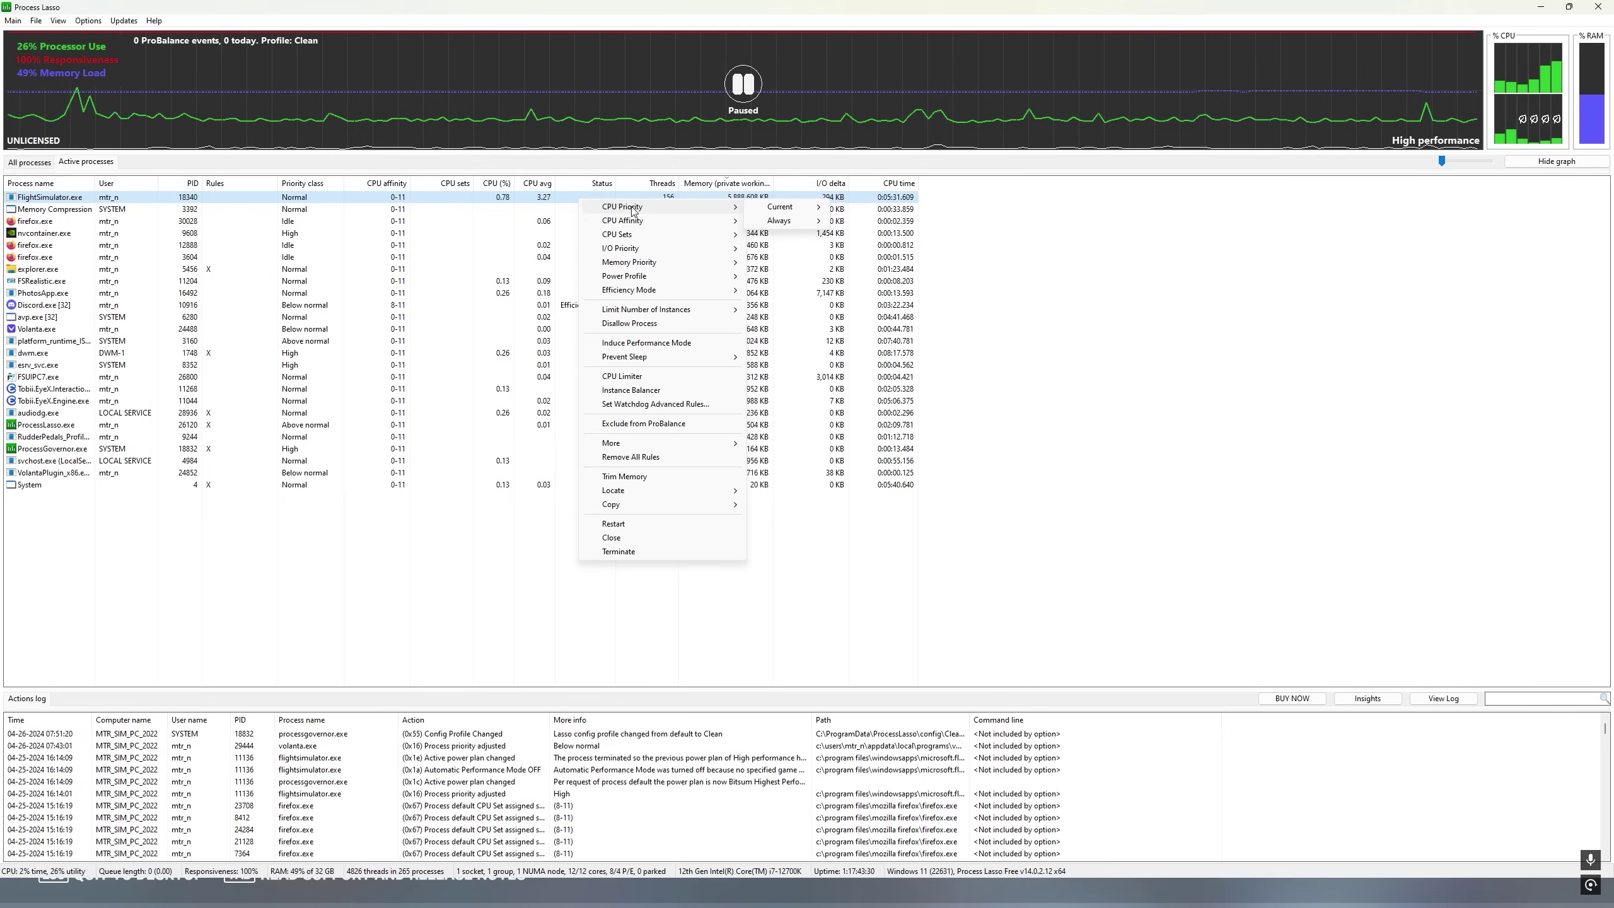
mouse_move(777, 211)
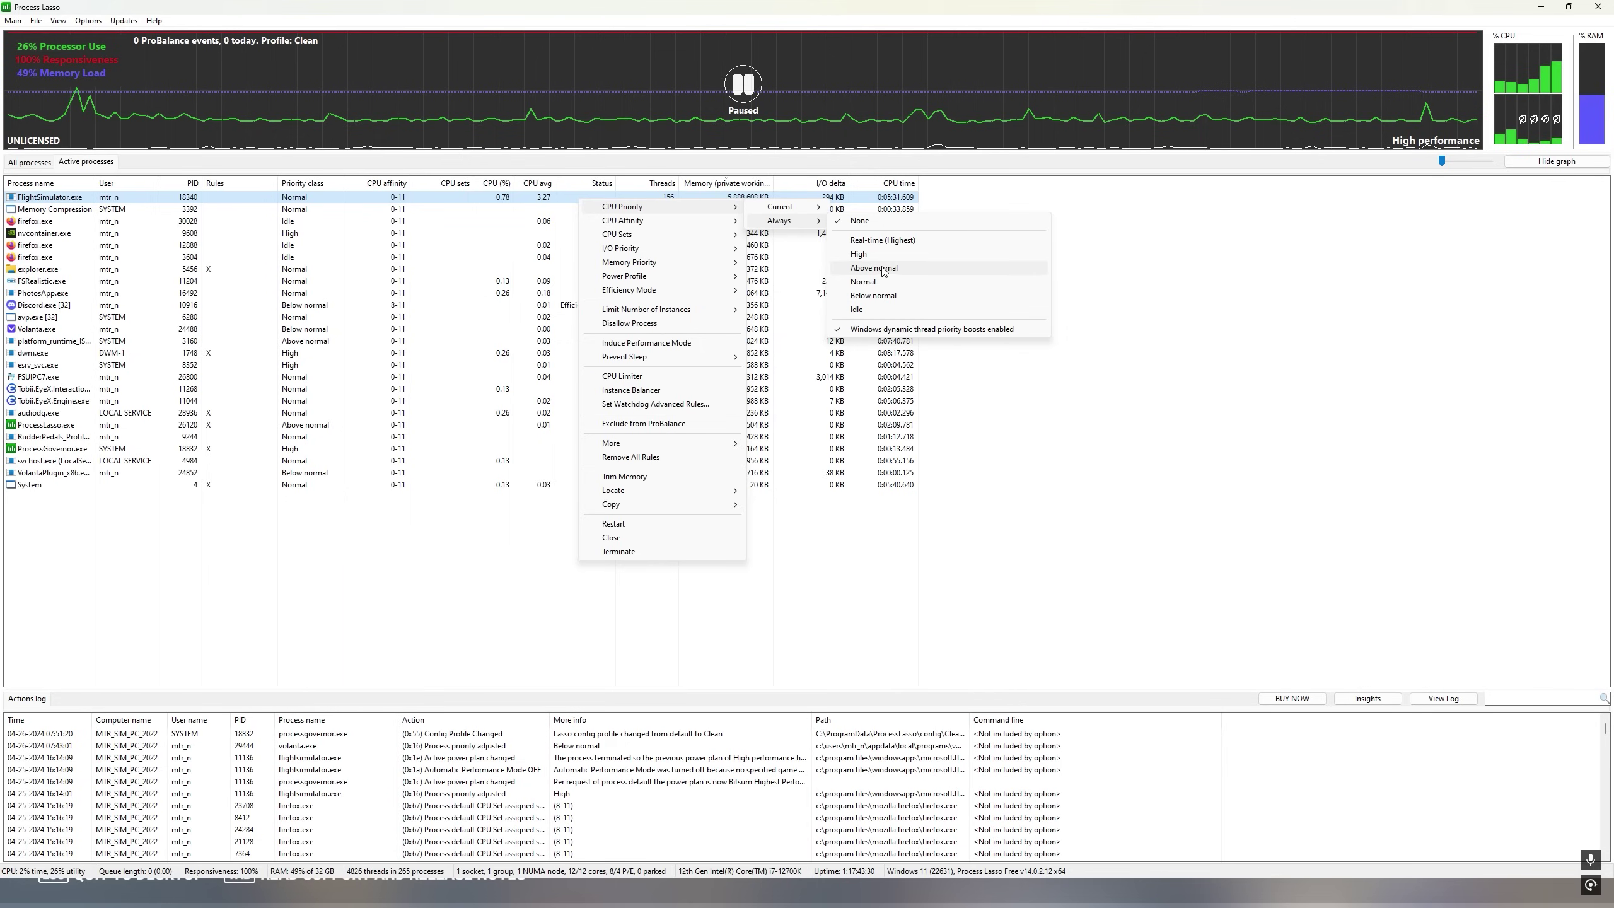
mouse_move(670, 229)
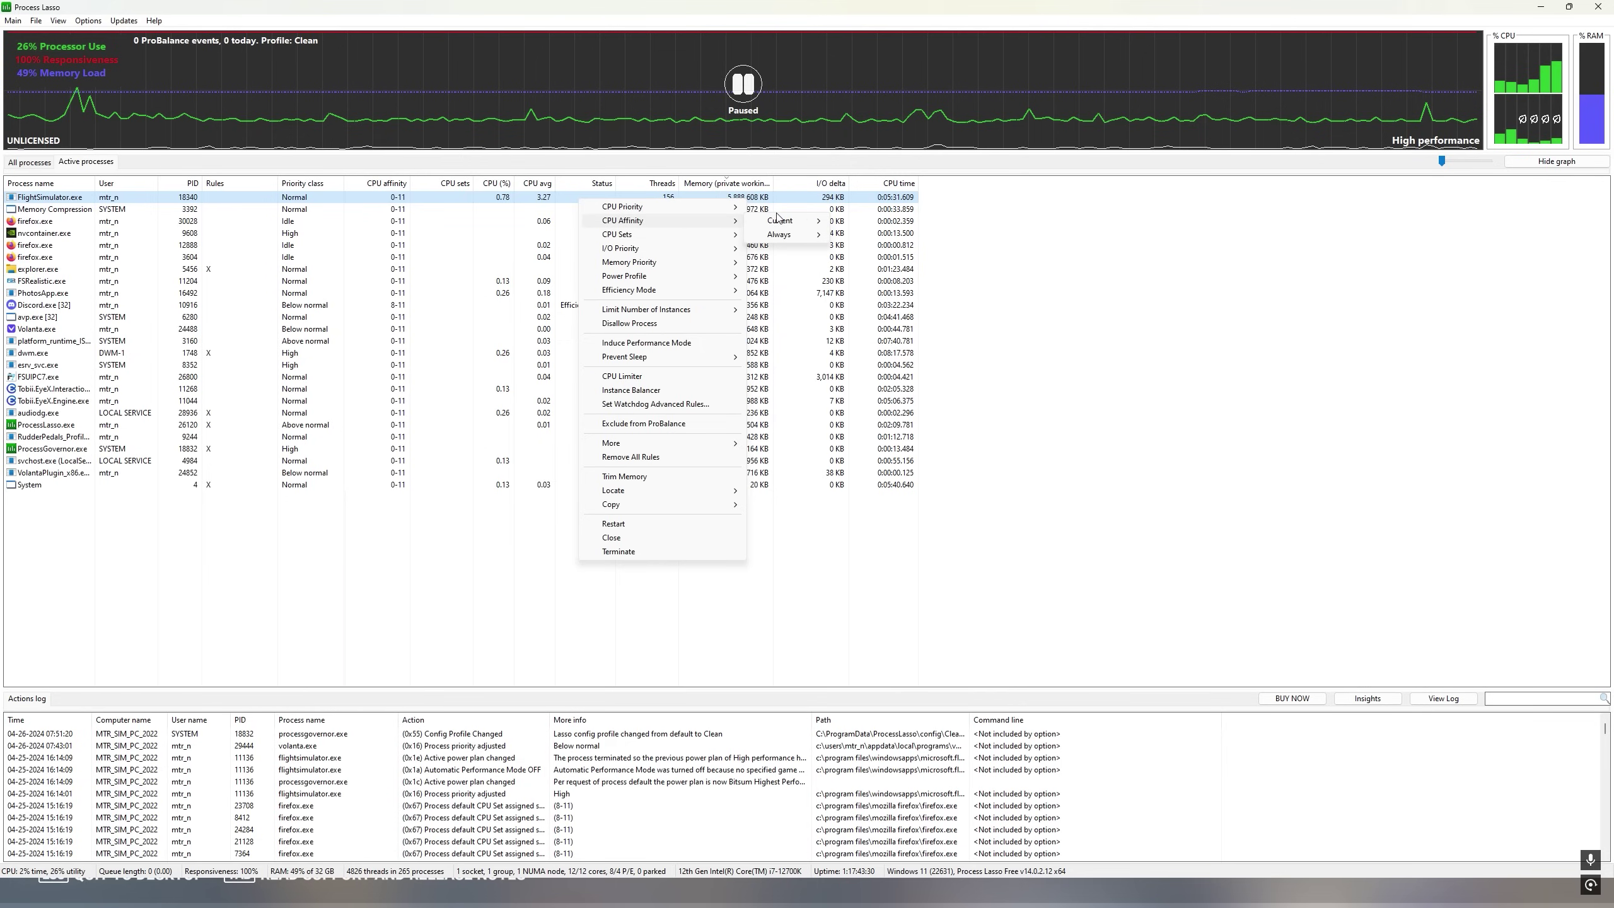
mouse_move(784, 235)
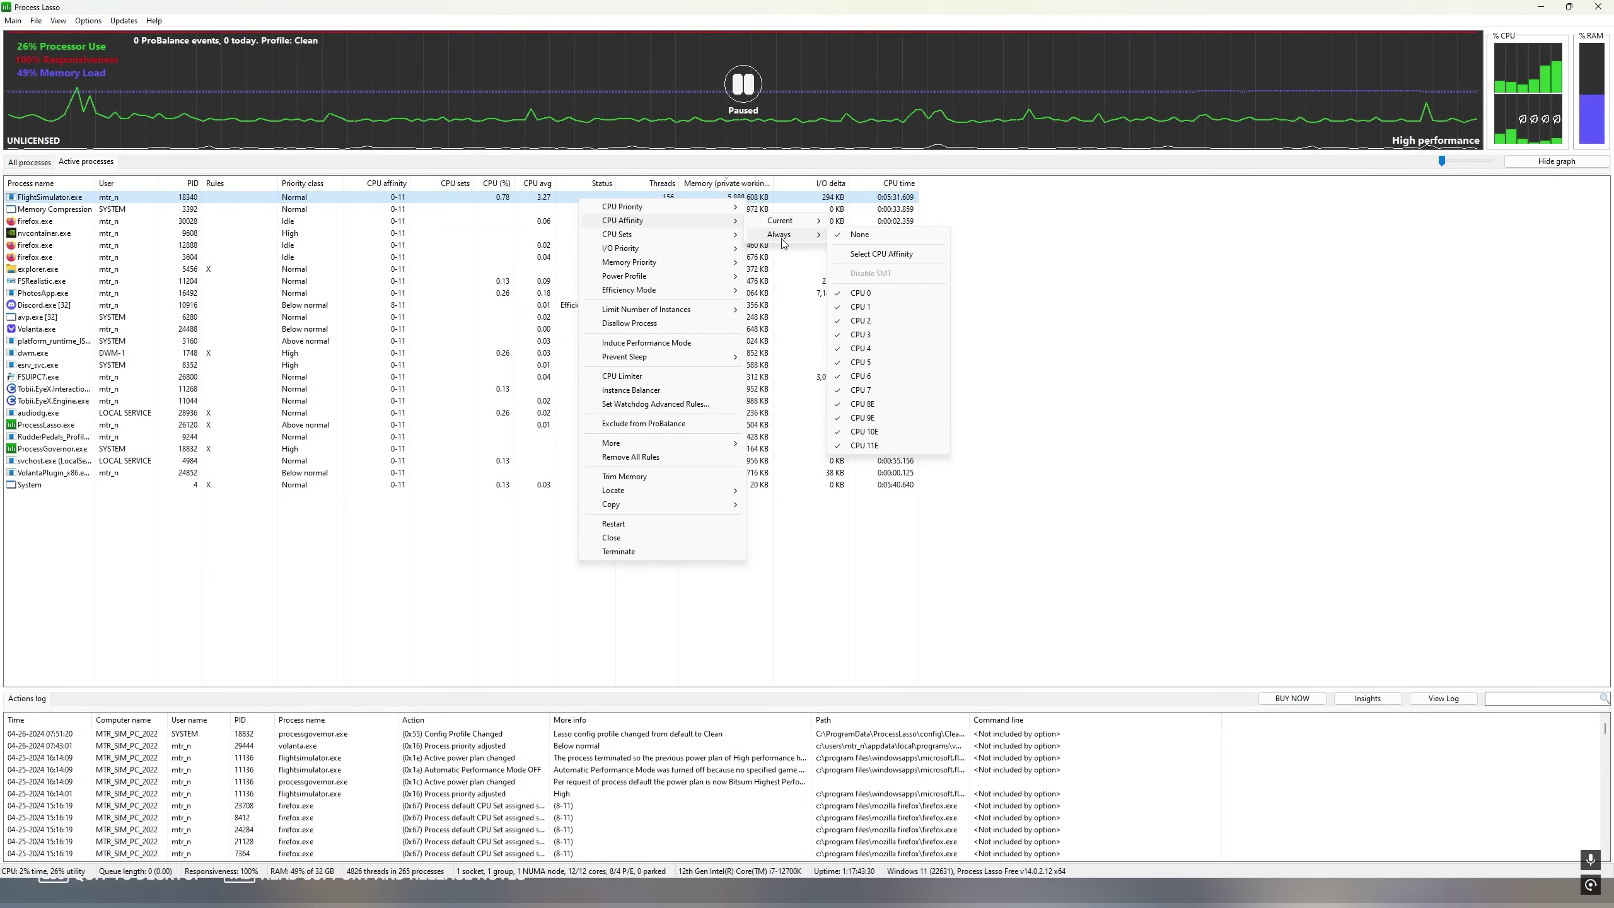
left_click(894, 256)
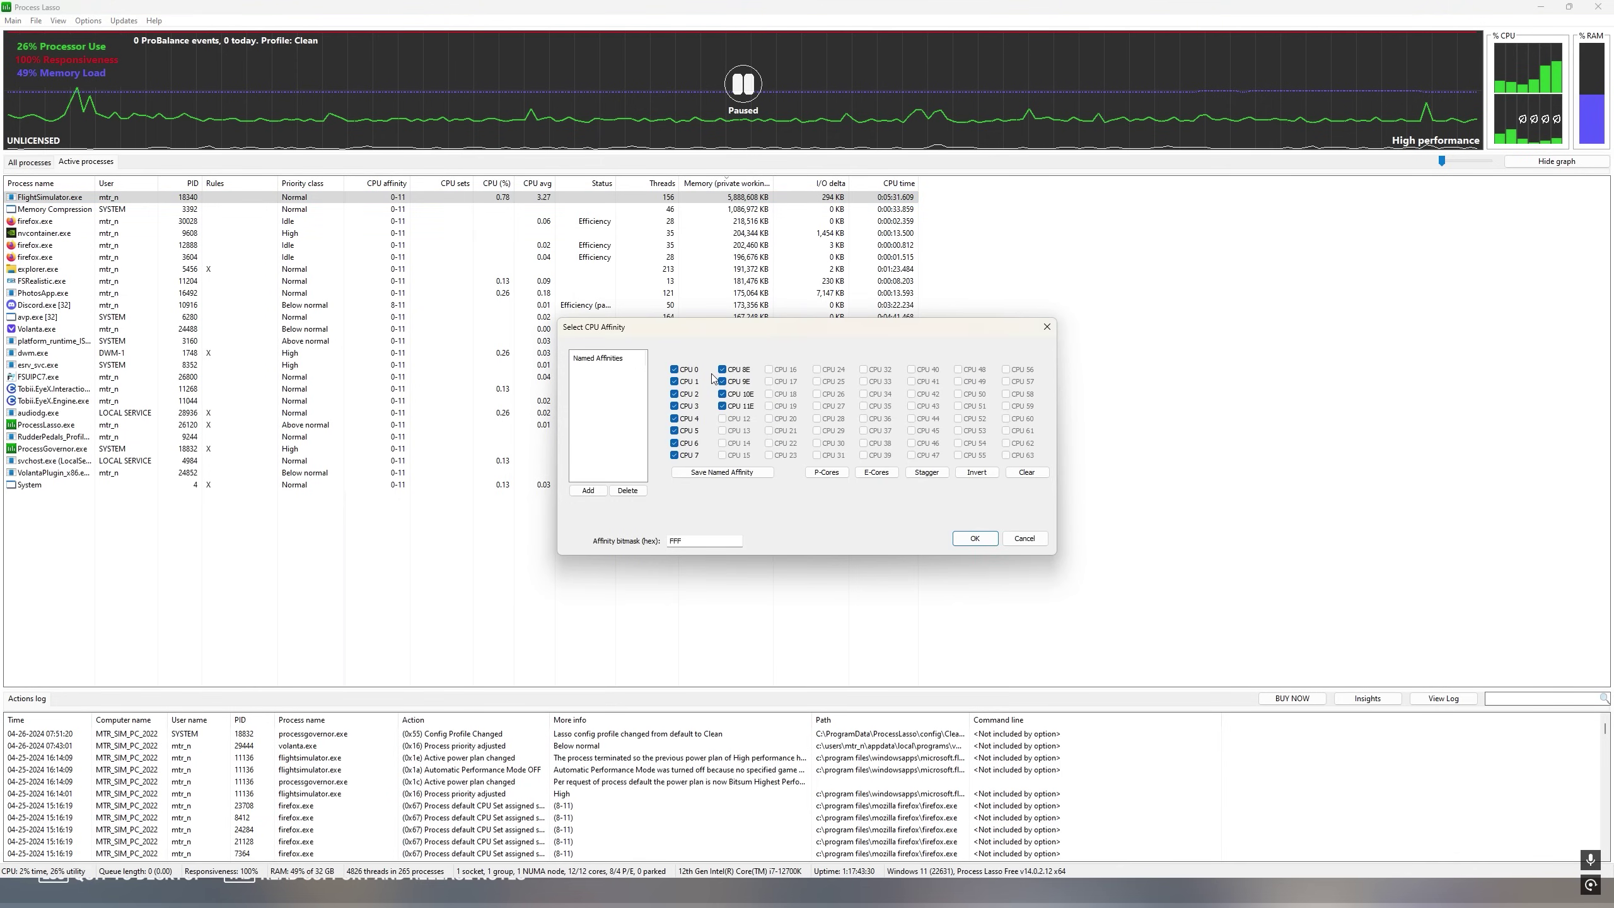
left_click(828, 473)
left_click(675, 369)
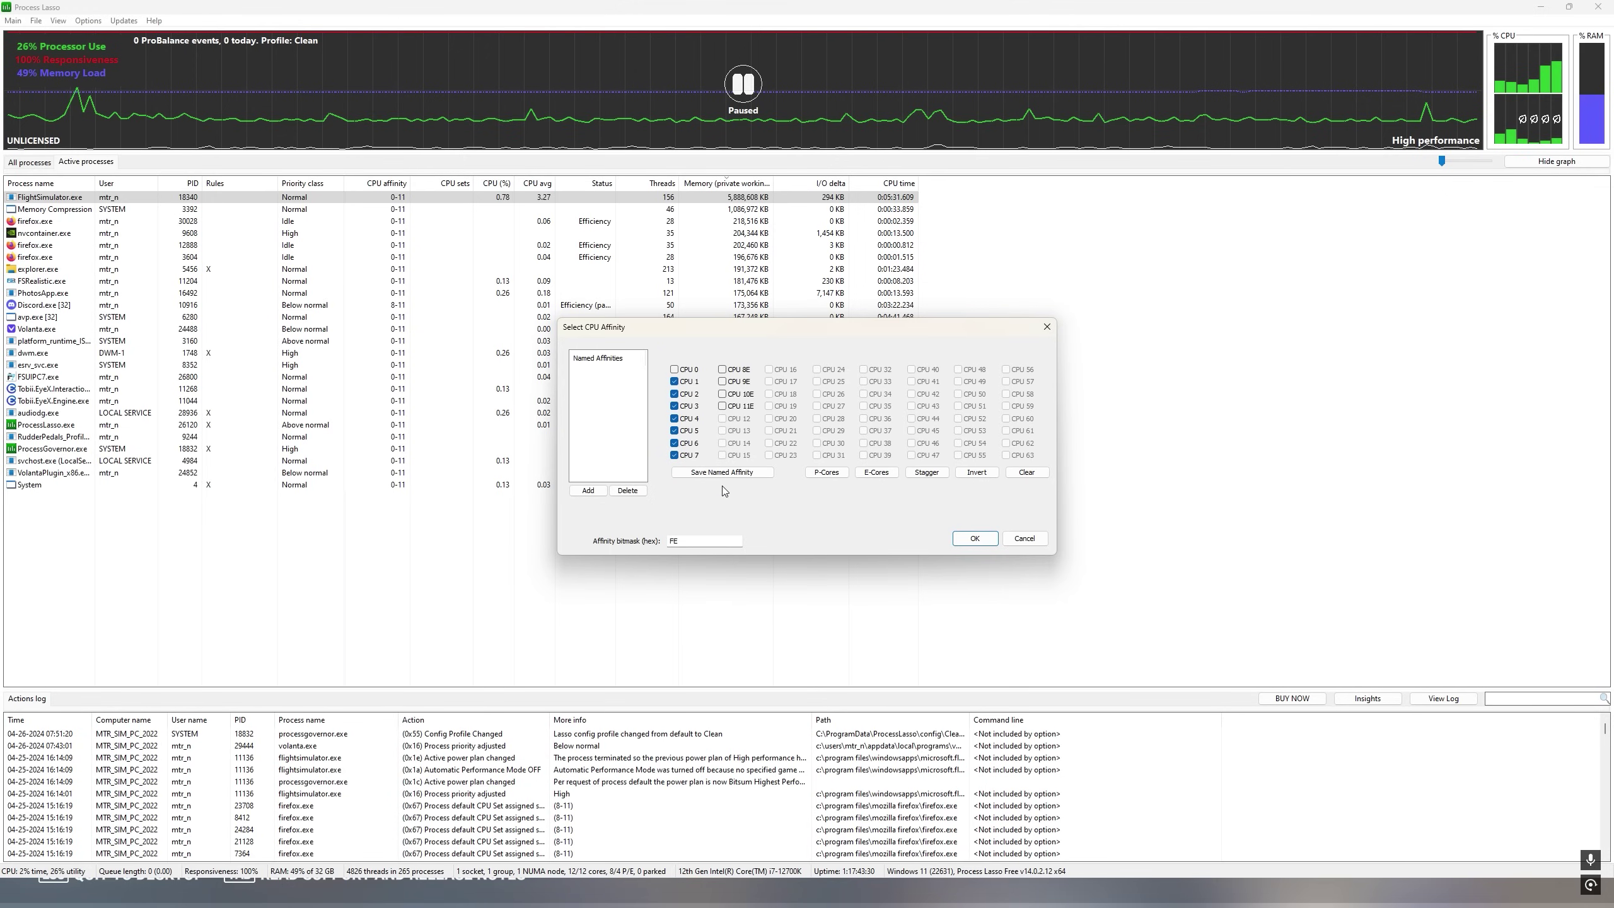
left_click(980, 540)
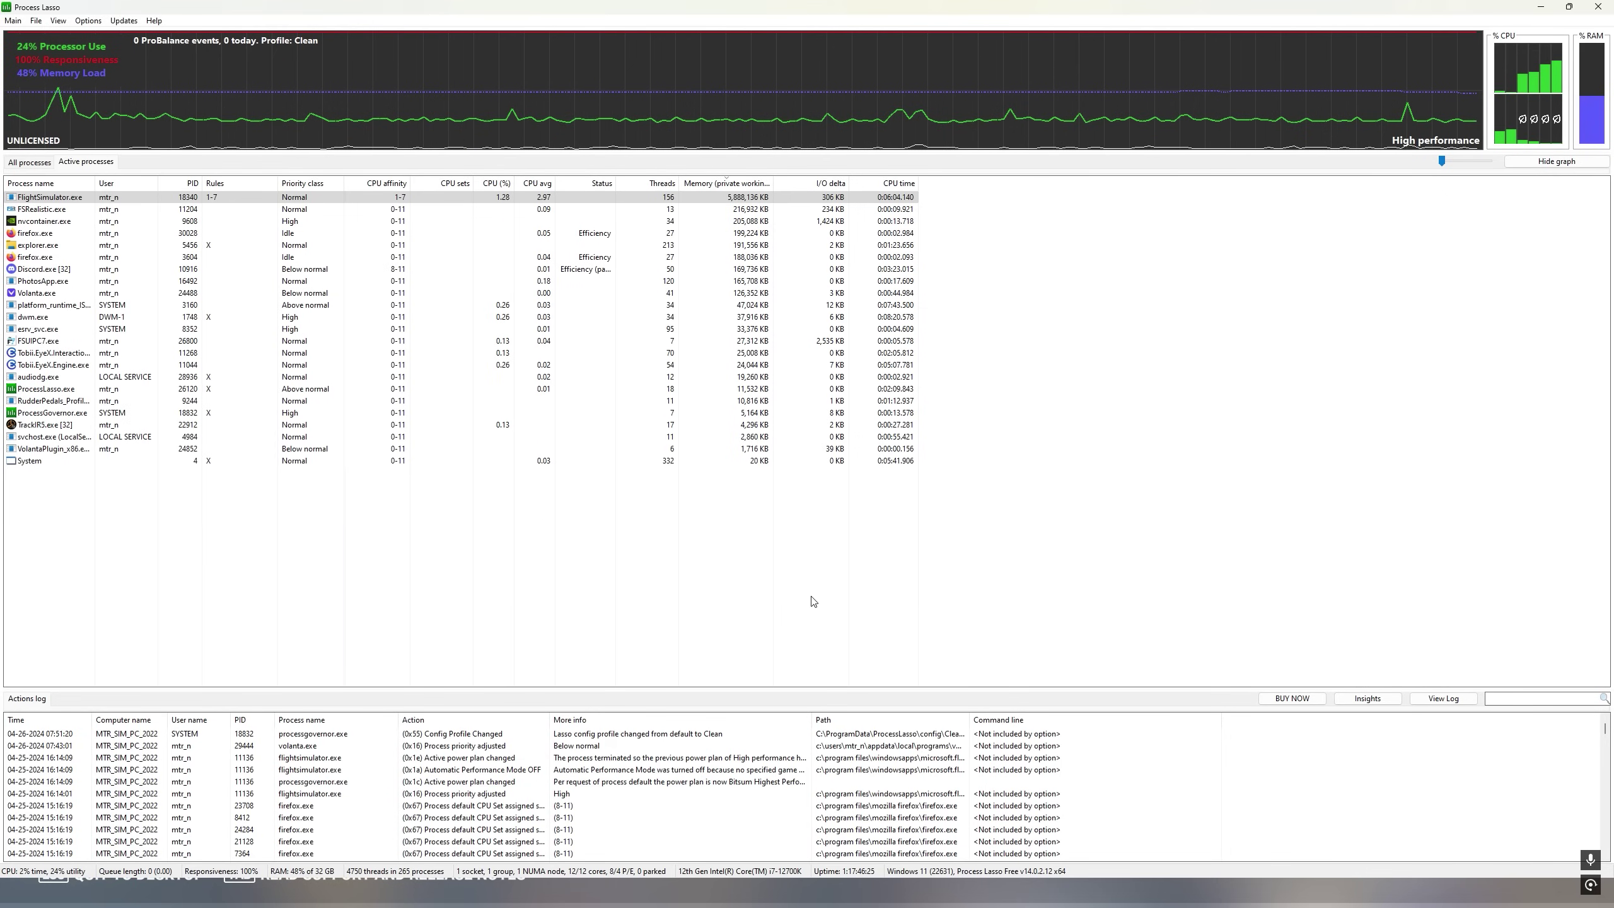
Step: Set the I/O priority of FlightSimulator.exe to always be High
right_click(289, 200)
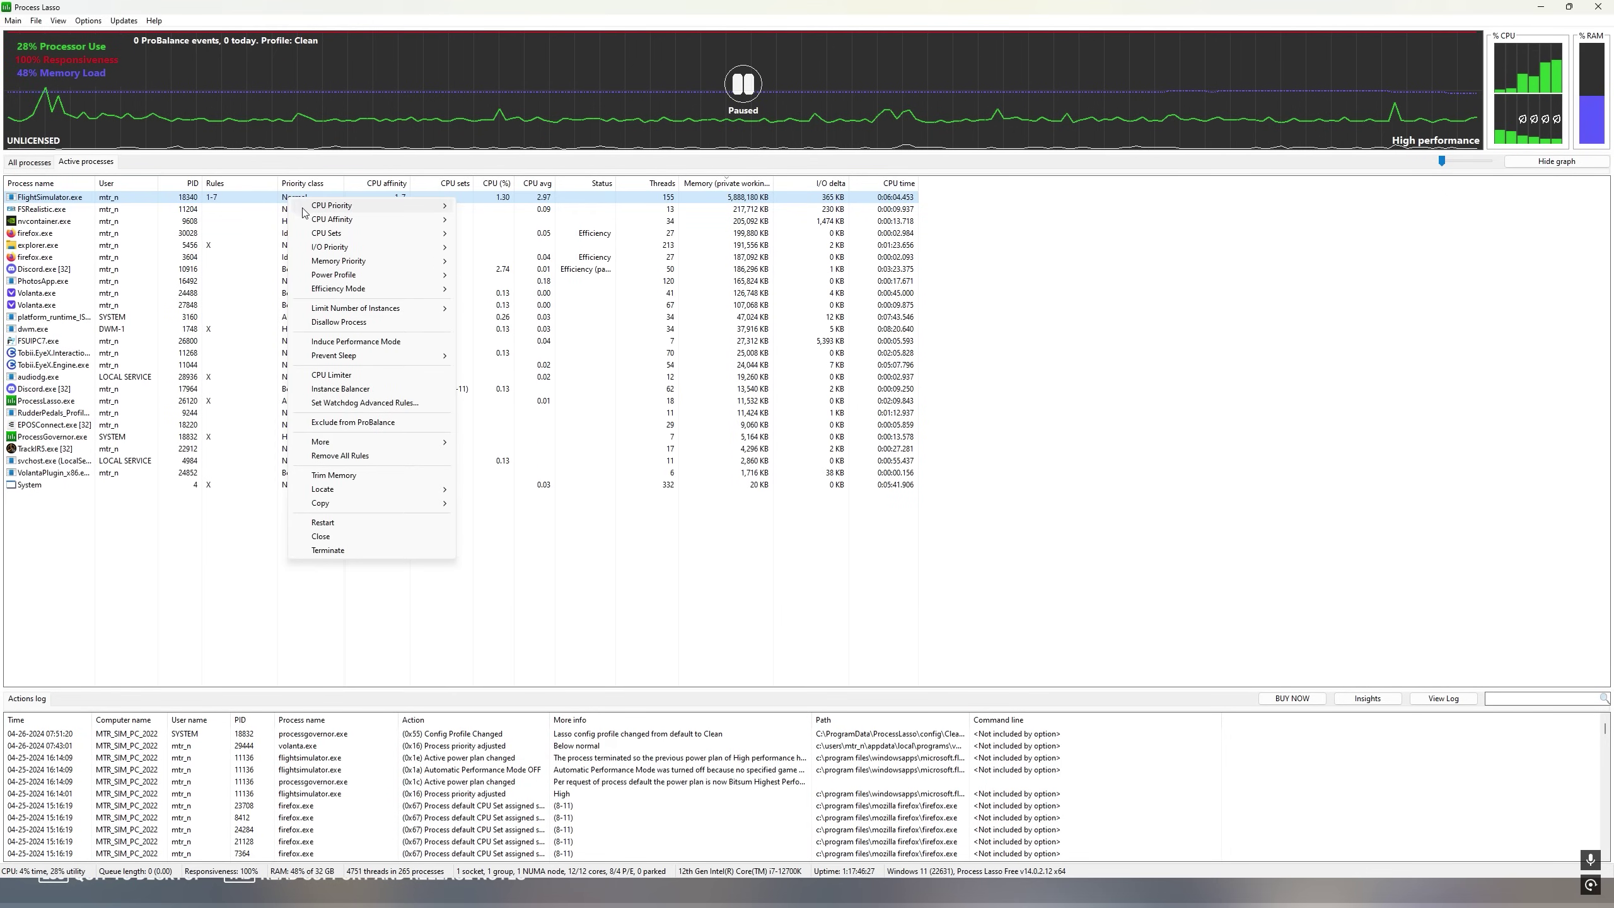
mouse_move(389, 250)
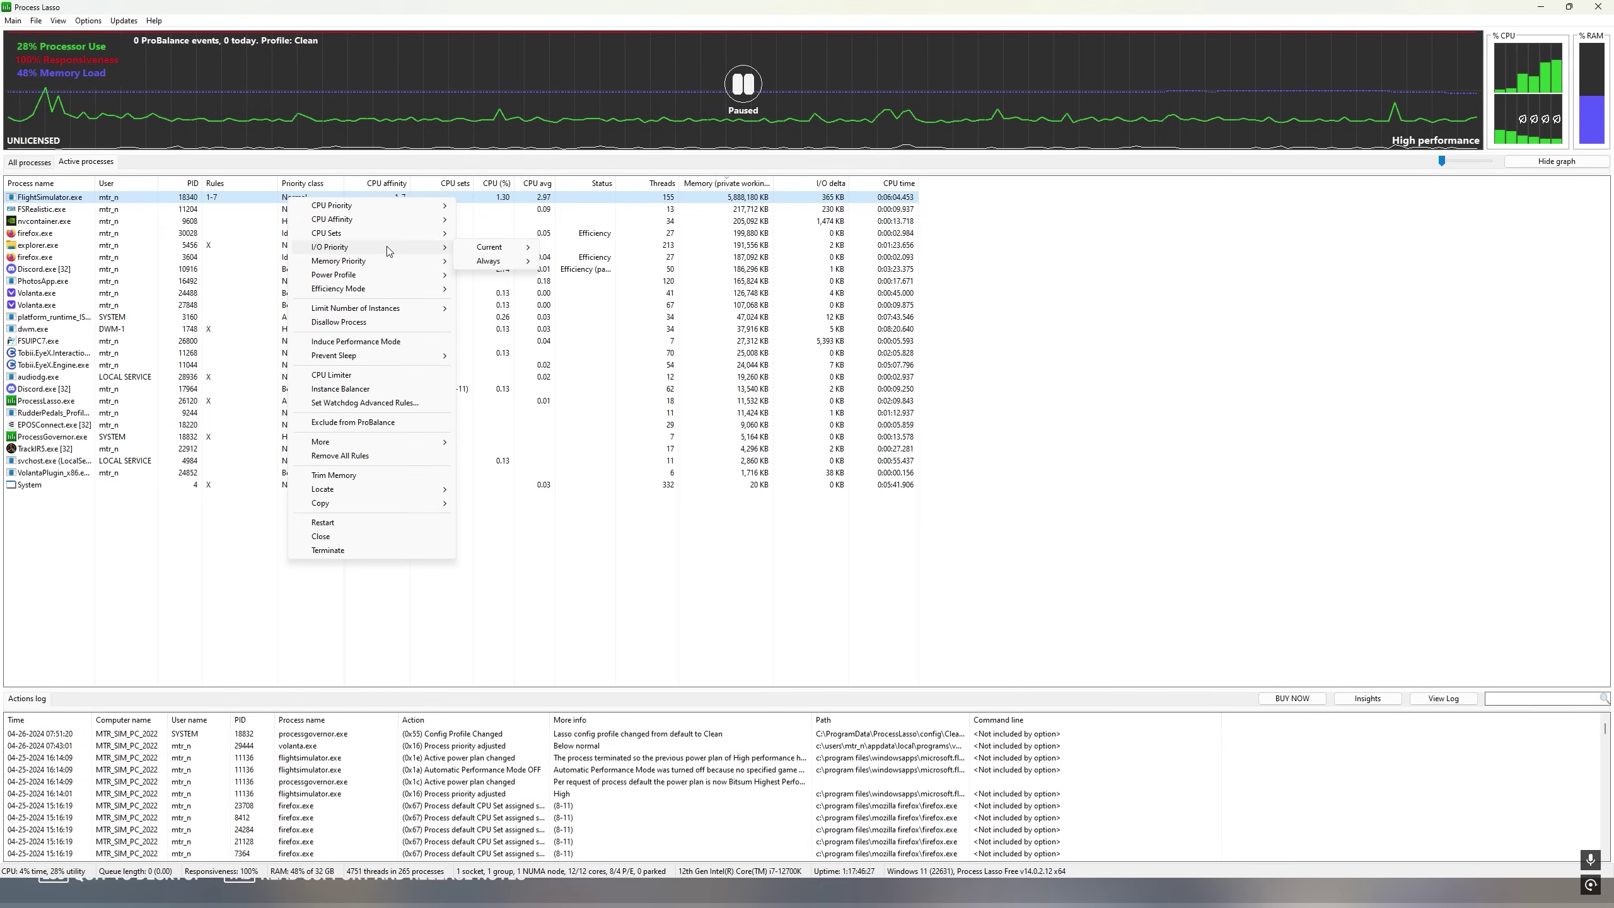
mouse_move(502, 260)
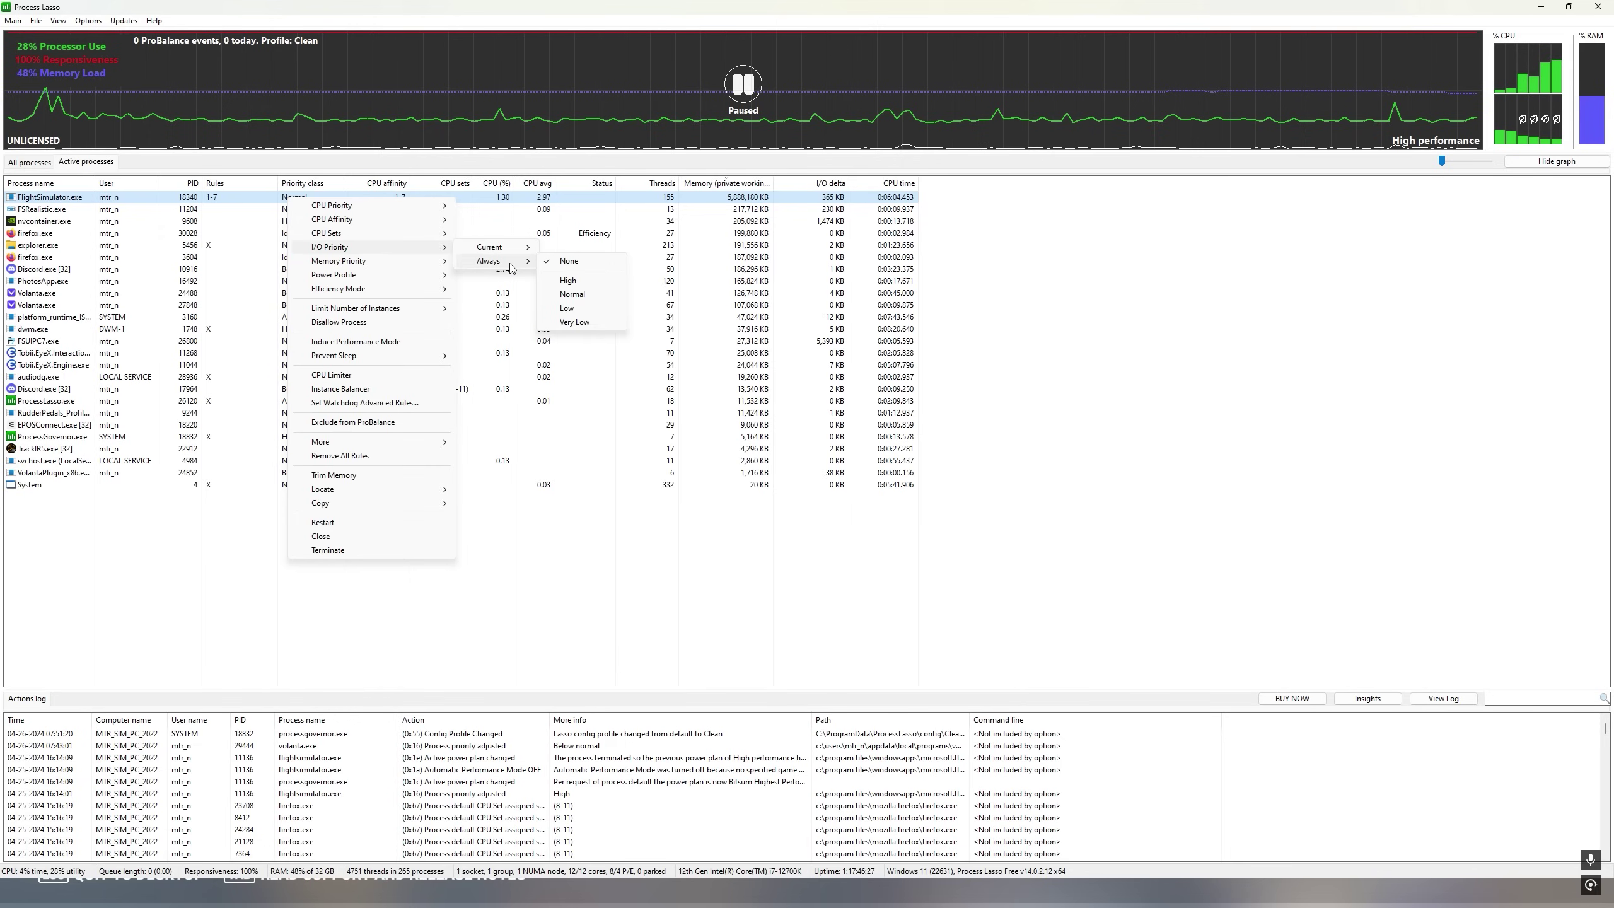
left_click(590, 279)
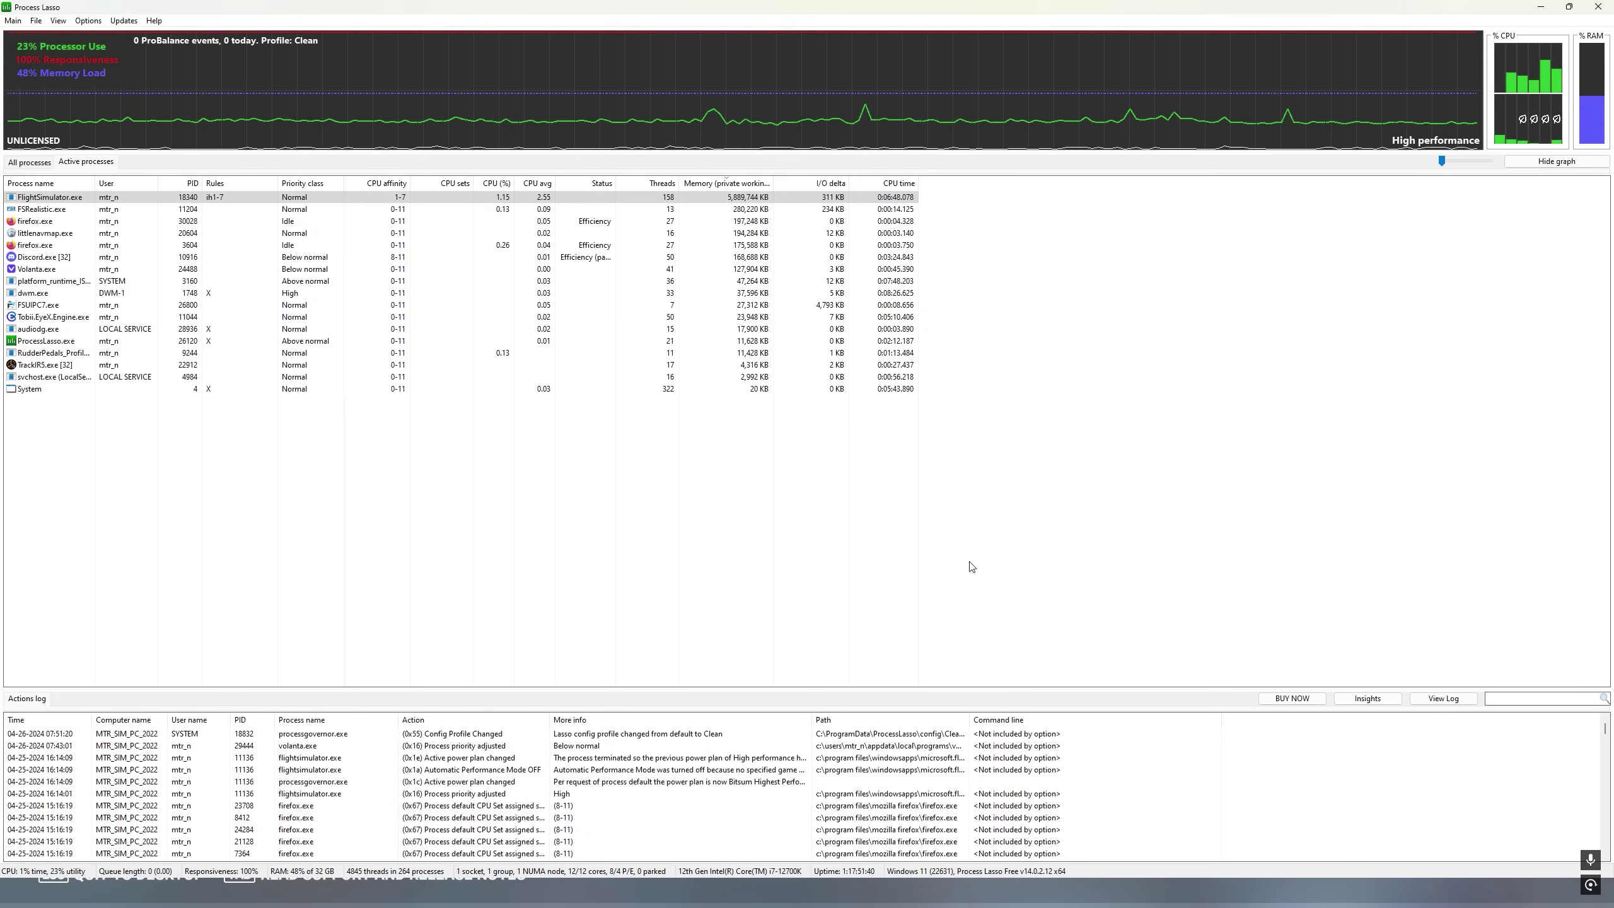
Step: Set the CPU priority of littlenavmap.exe to always be Below normal
right_click(366, 240)
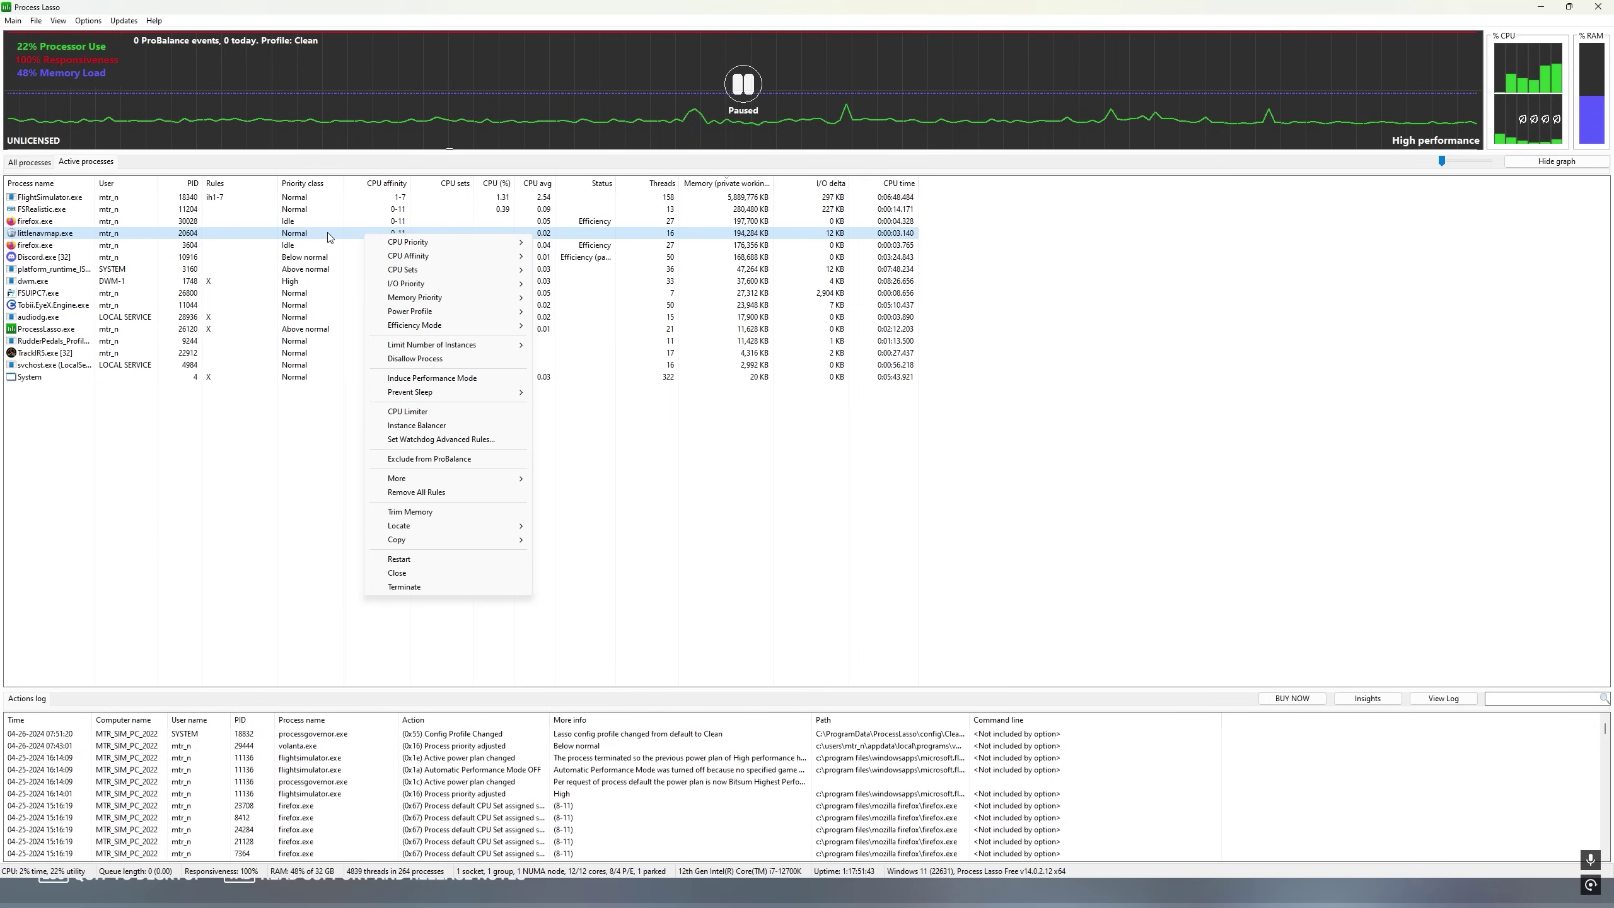
mouse_move(385, 246)
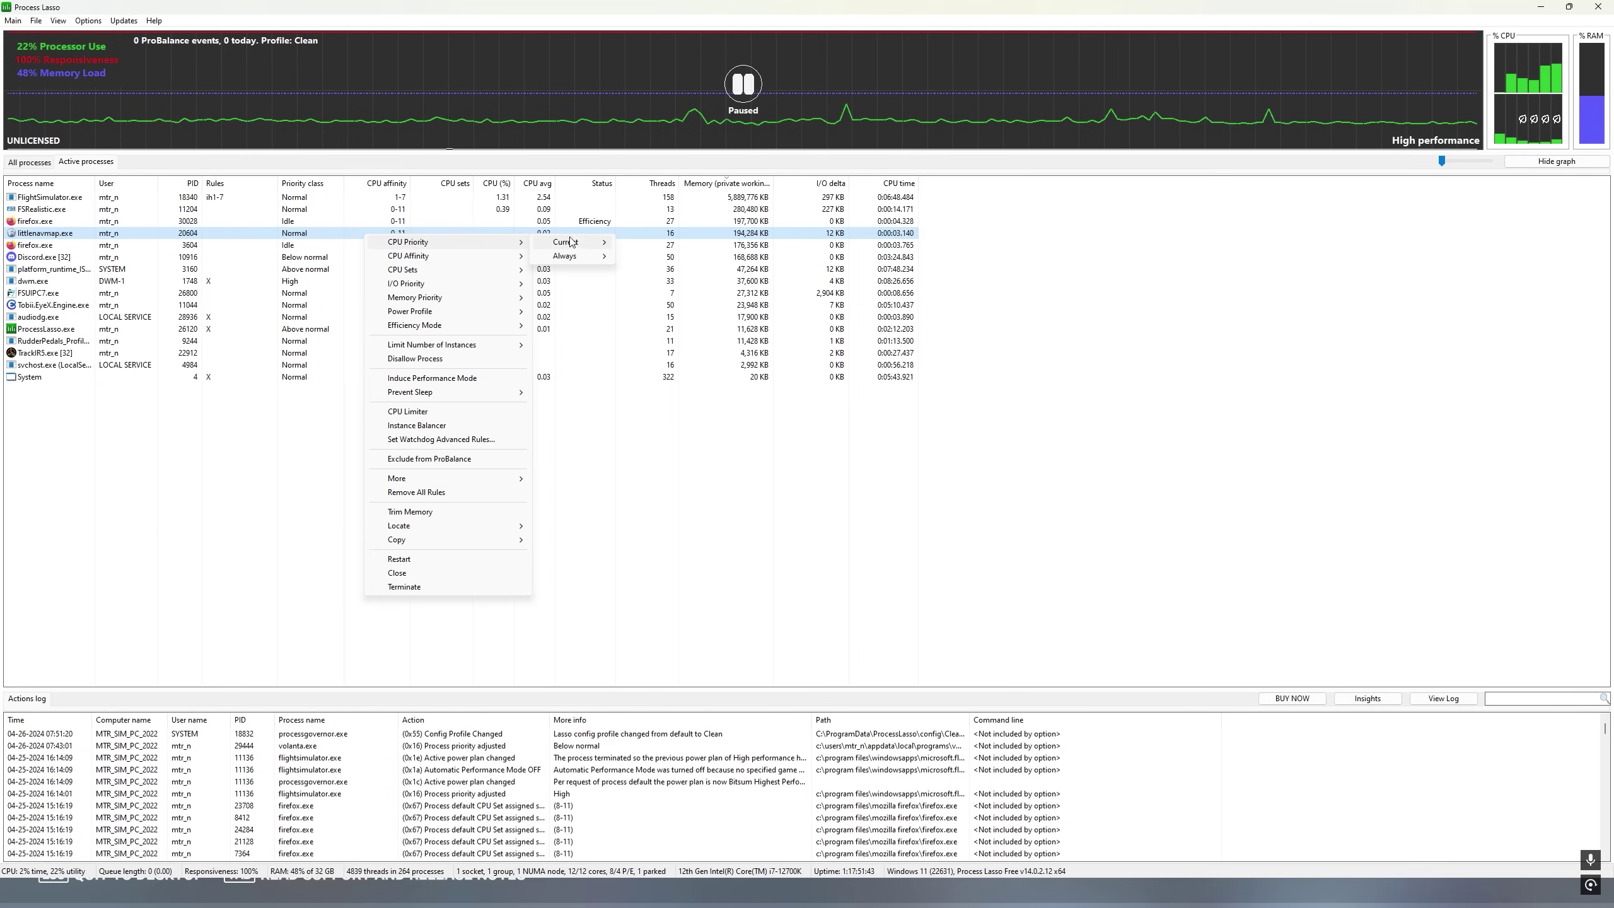
mouse_move(571, 255)
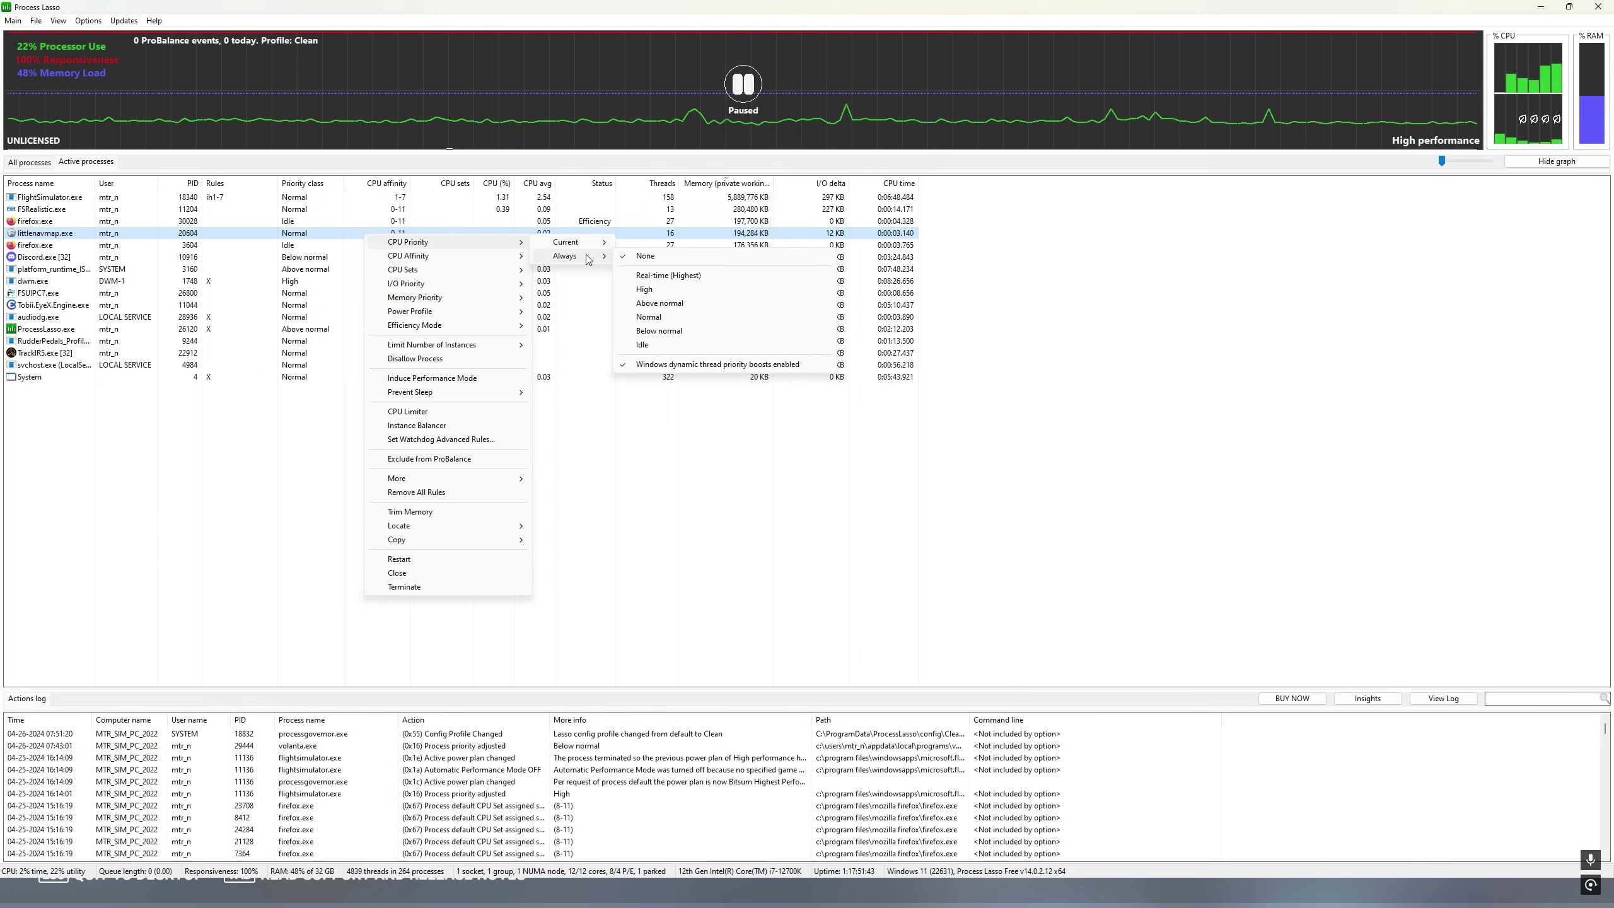
left_click(711, 332)
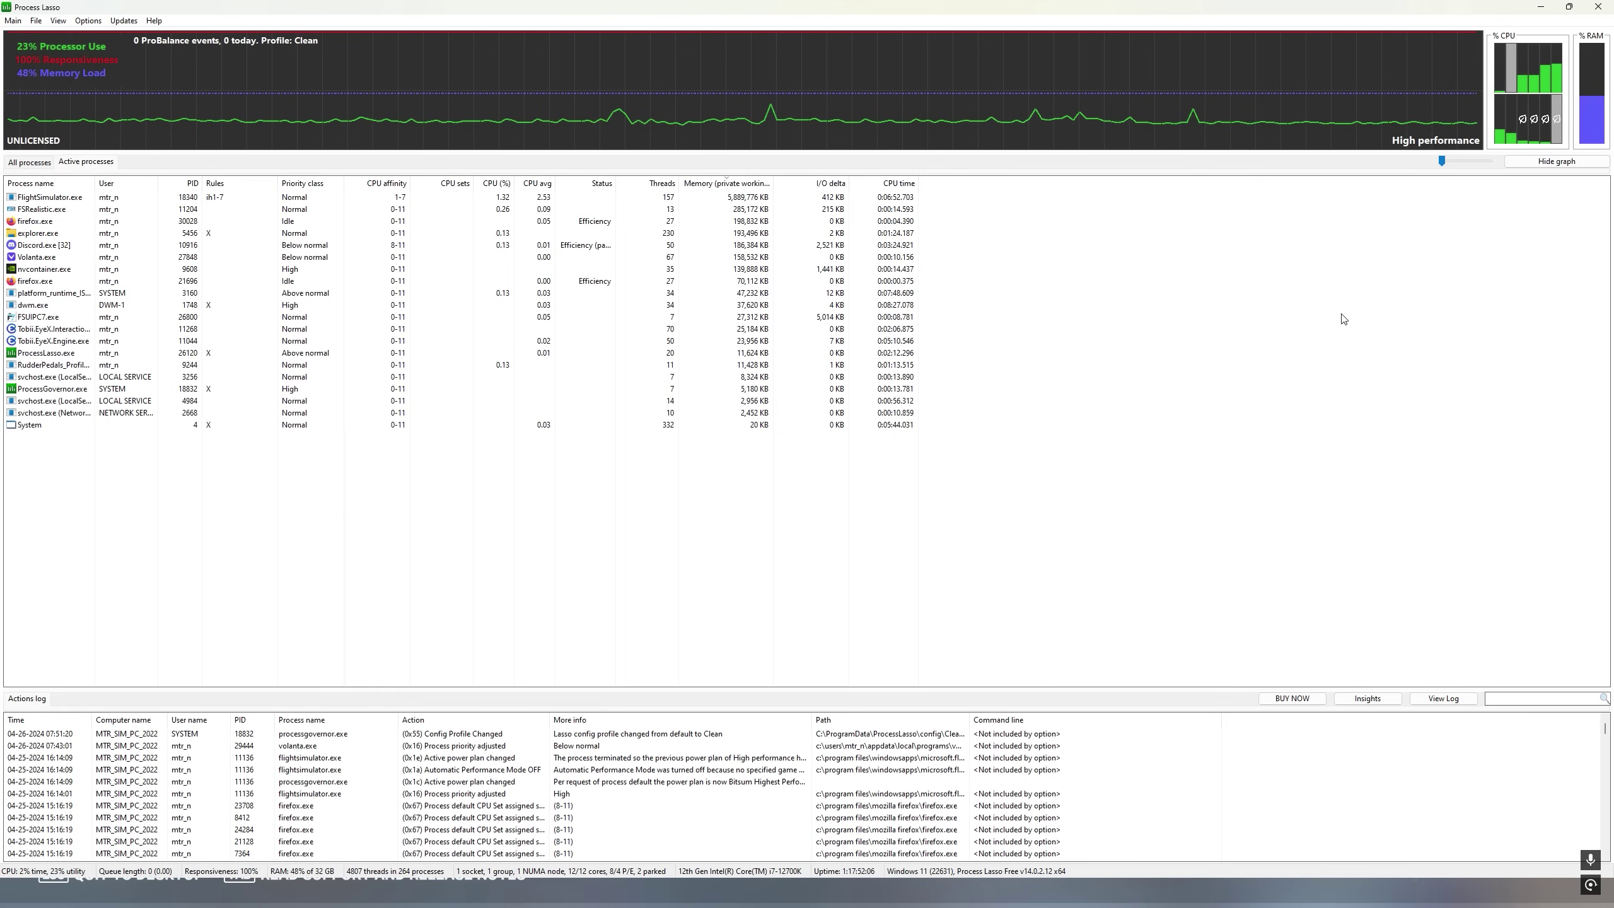
Step: Switch to Little Navmap and examine how the map responds across the Caribbean, eastern Brazil and the Atlantic at different scales
key("alt+Tab")
key("alt+Tab")
key("alt+Tab")
key("alt+Tab")
key("alt+Tab")
key("alt+Tab")
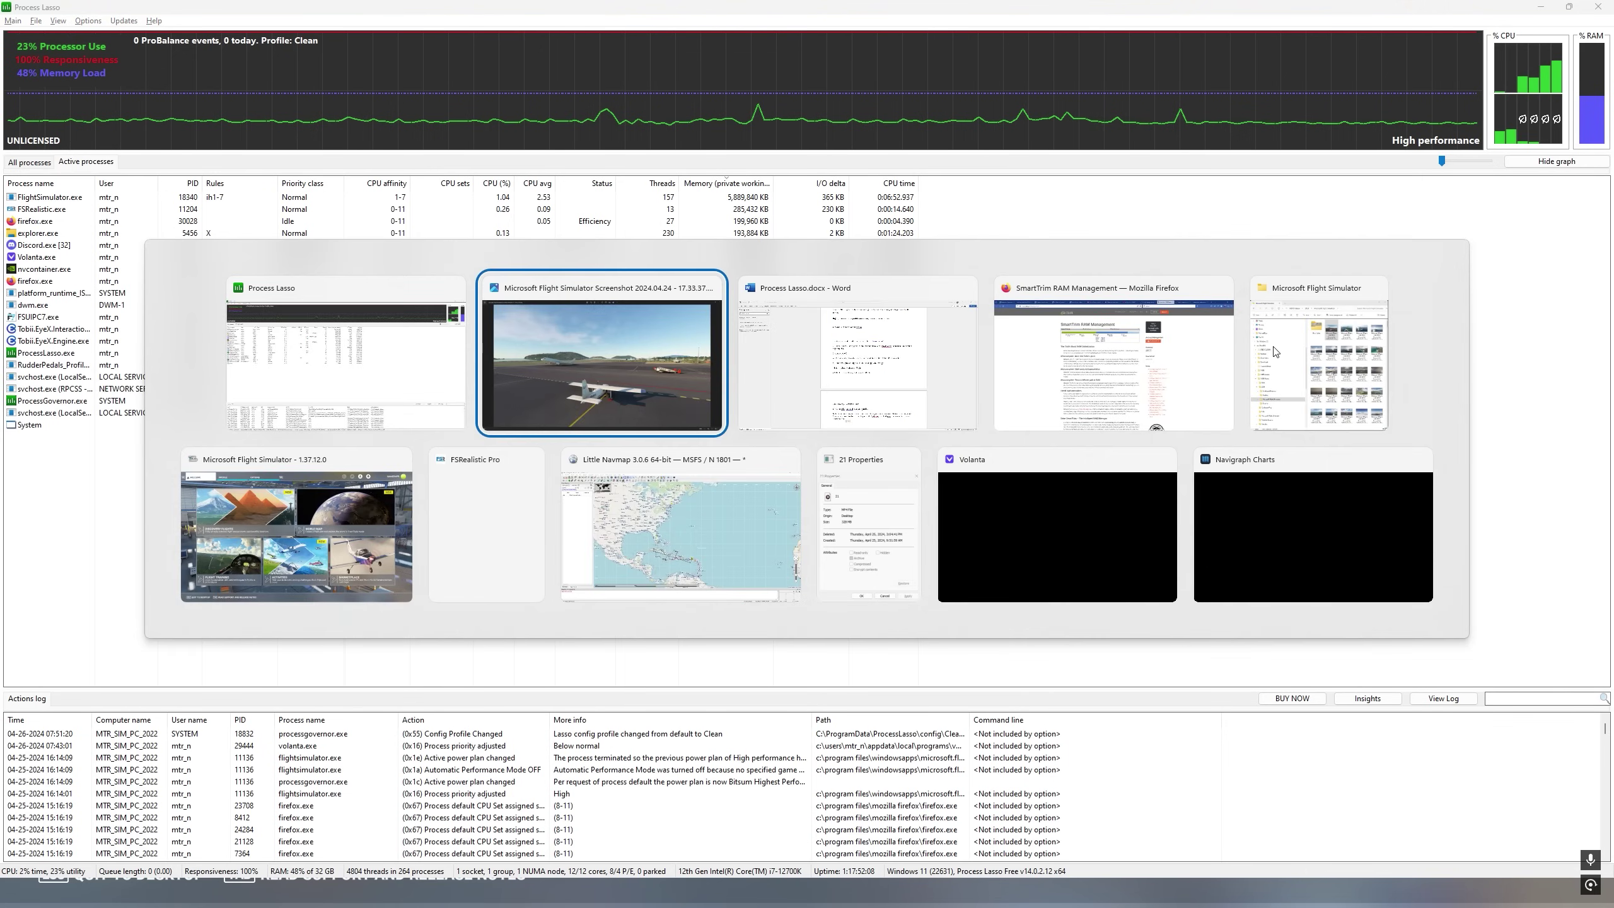
key("alt+Tab")
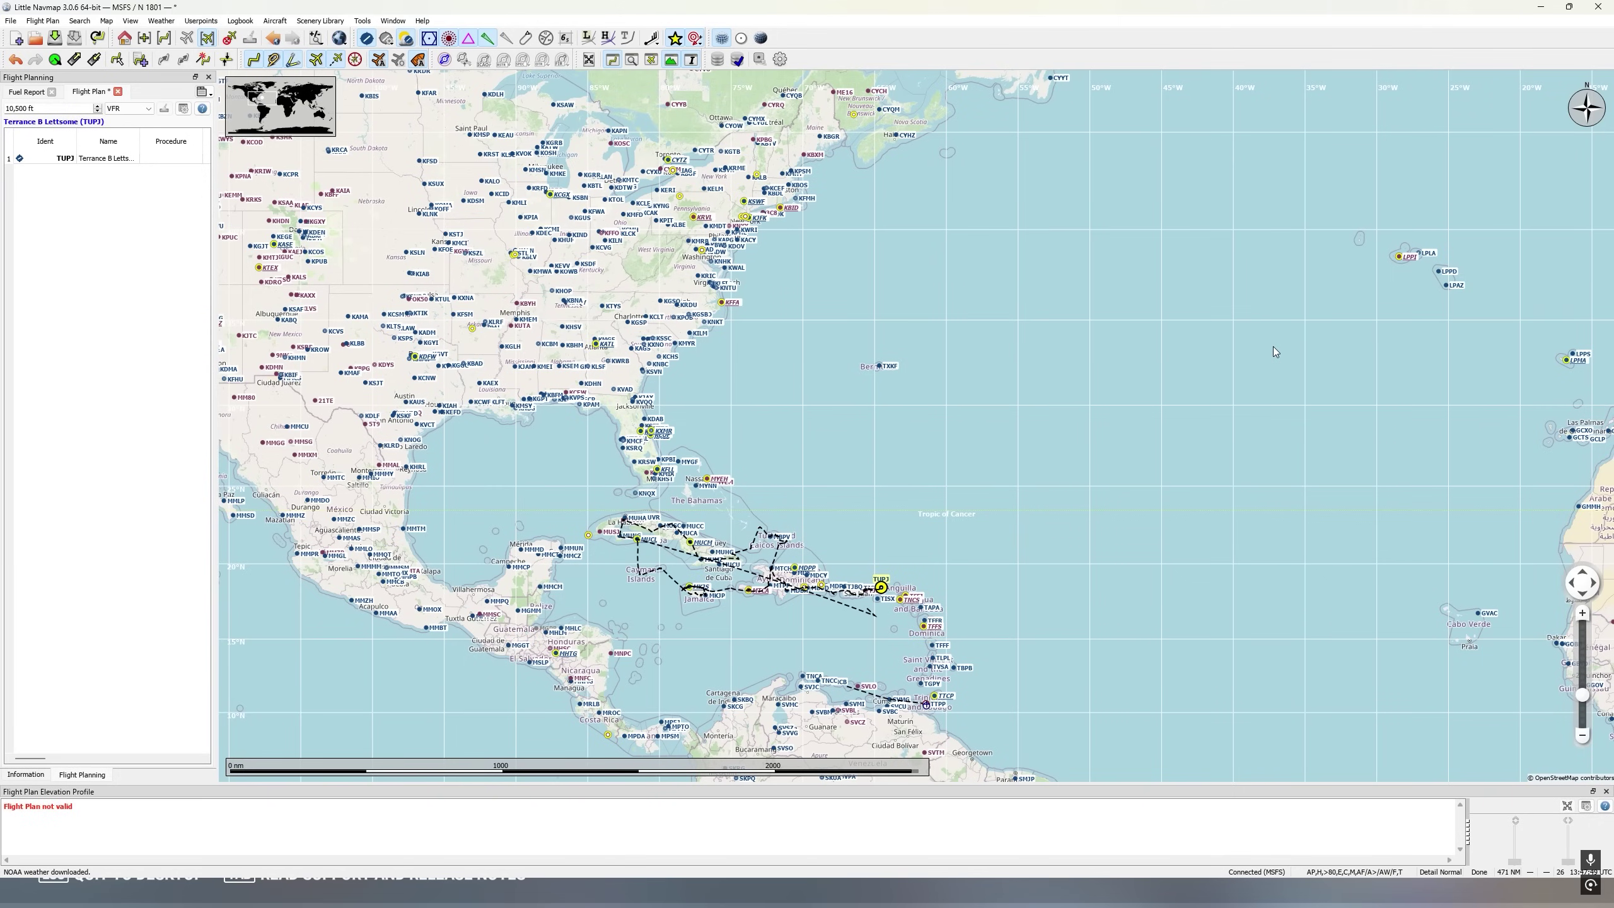
scroll(946, 478, "up", 3)
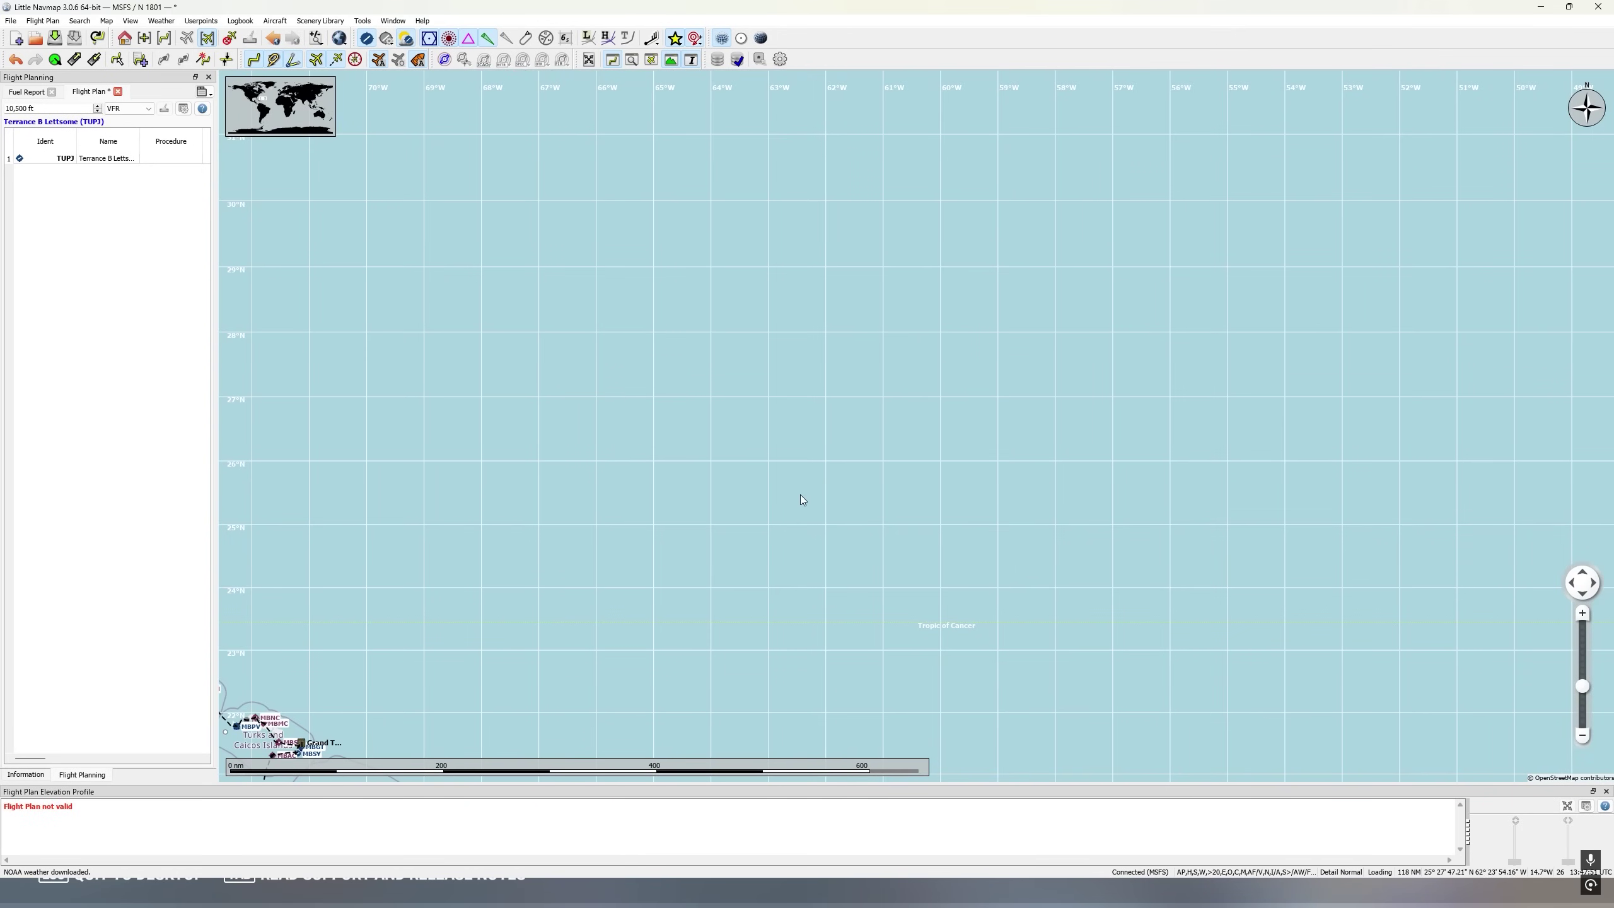
left_click_drag(799, 495, 1240, 182)
left_click_drag(973, 470, 1065, 256)
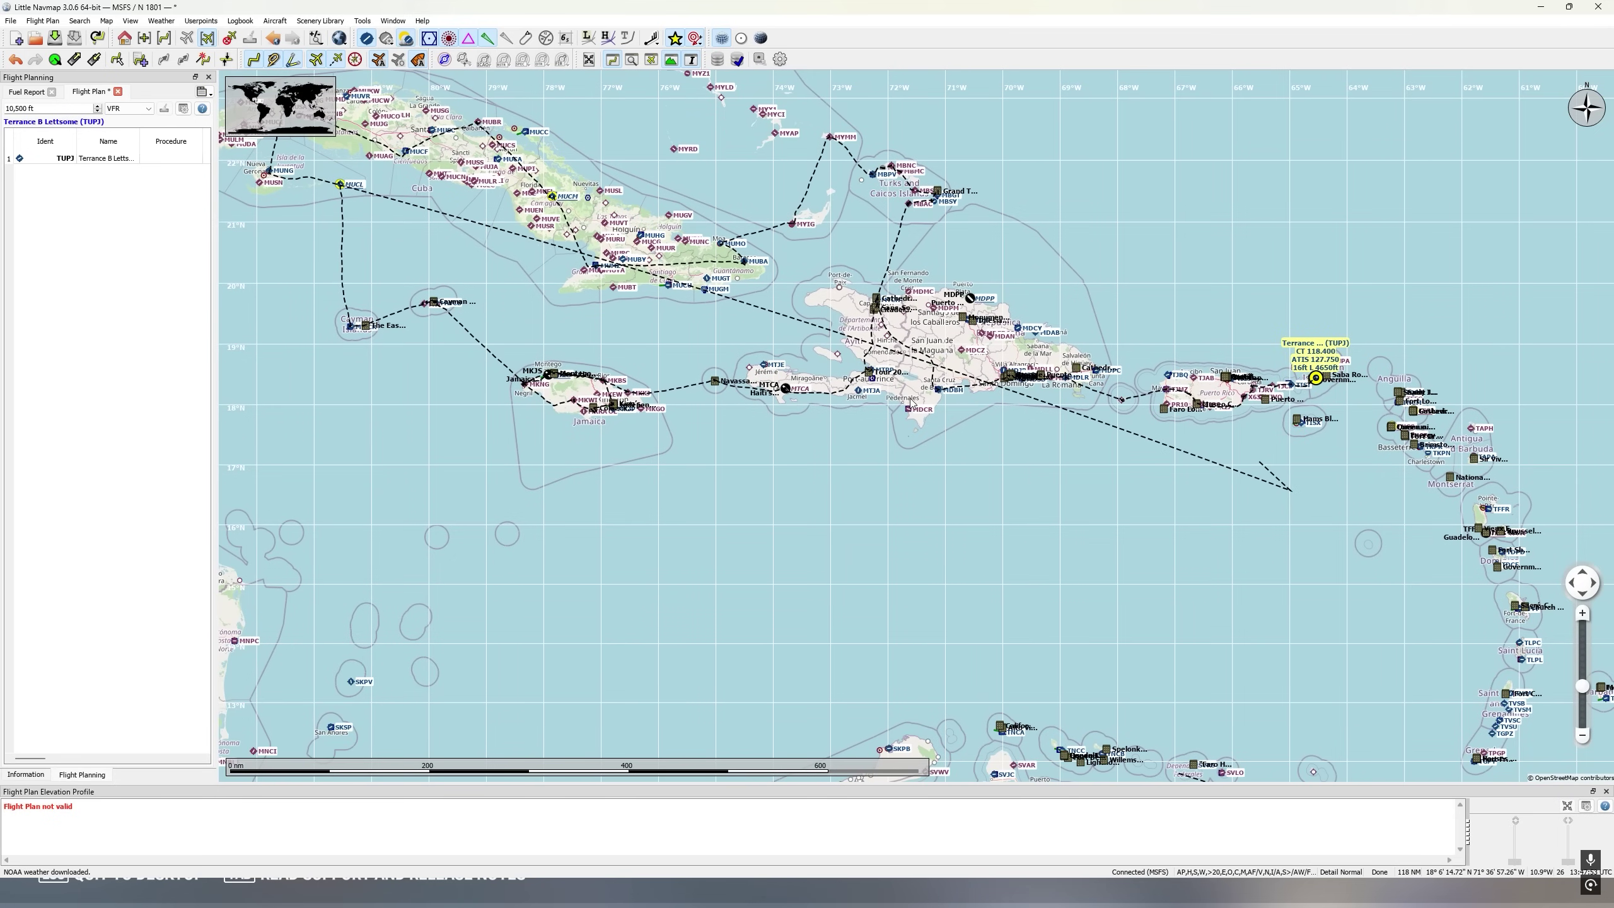
scroll(1066, 255, "down", 3)
left_click_drag(1121, 367, 764, 406)
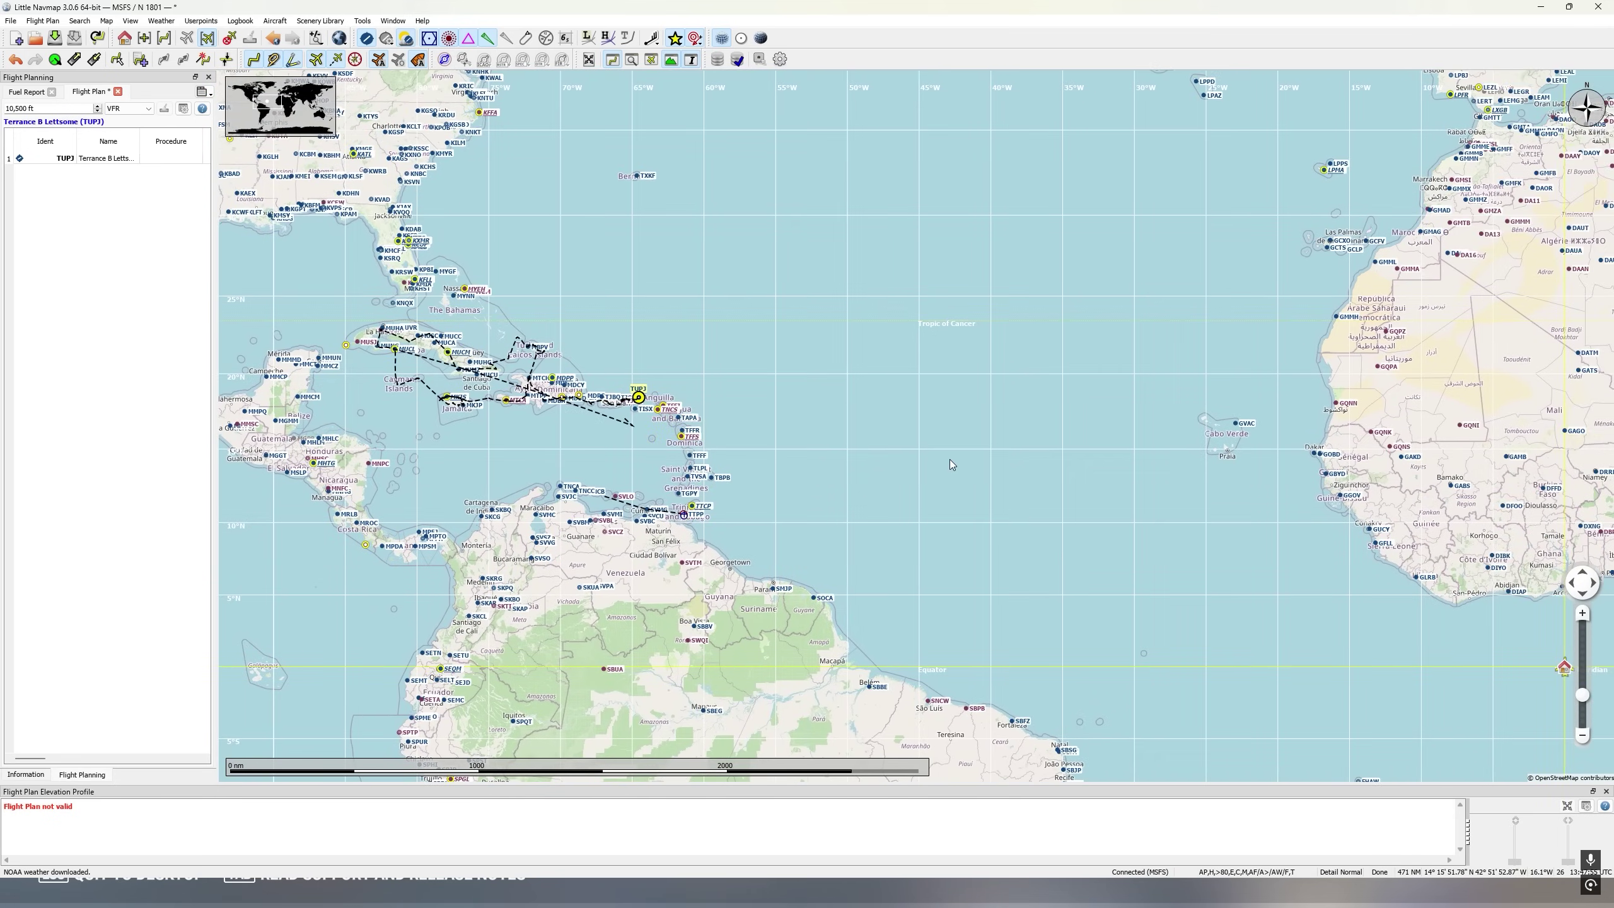
left_click_drag(998, 736, 884, 327)
scroll(899, 379, "up", 3)
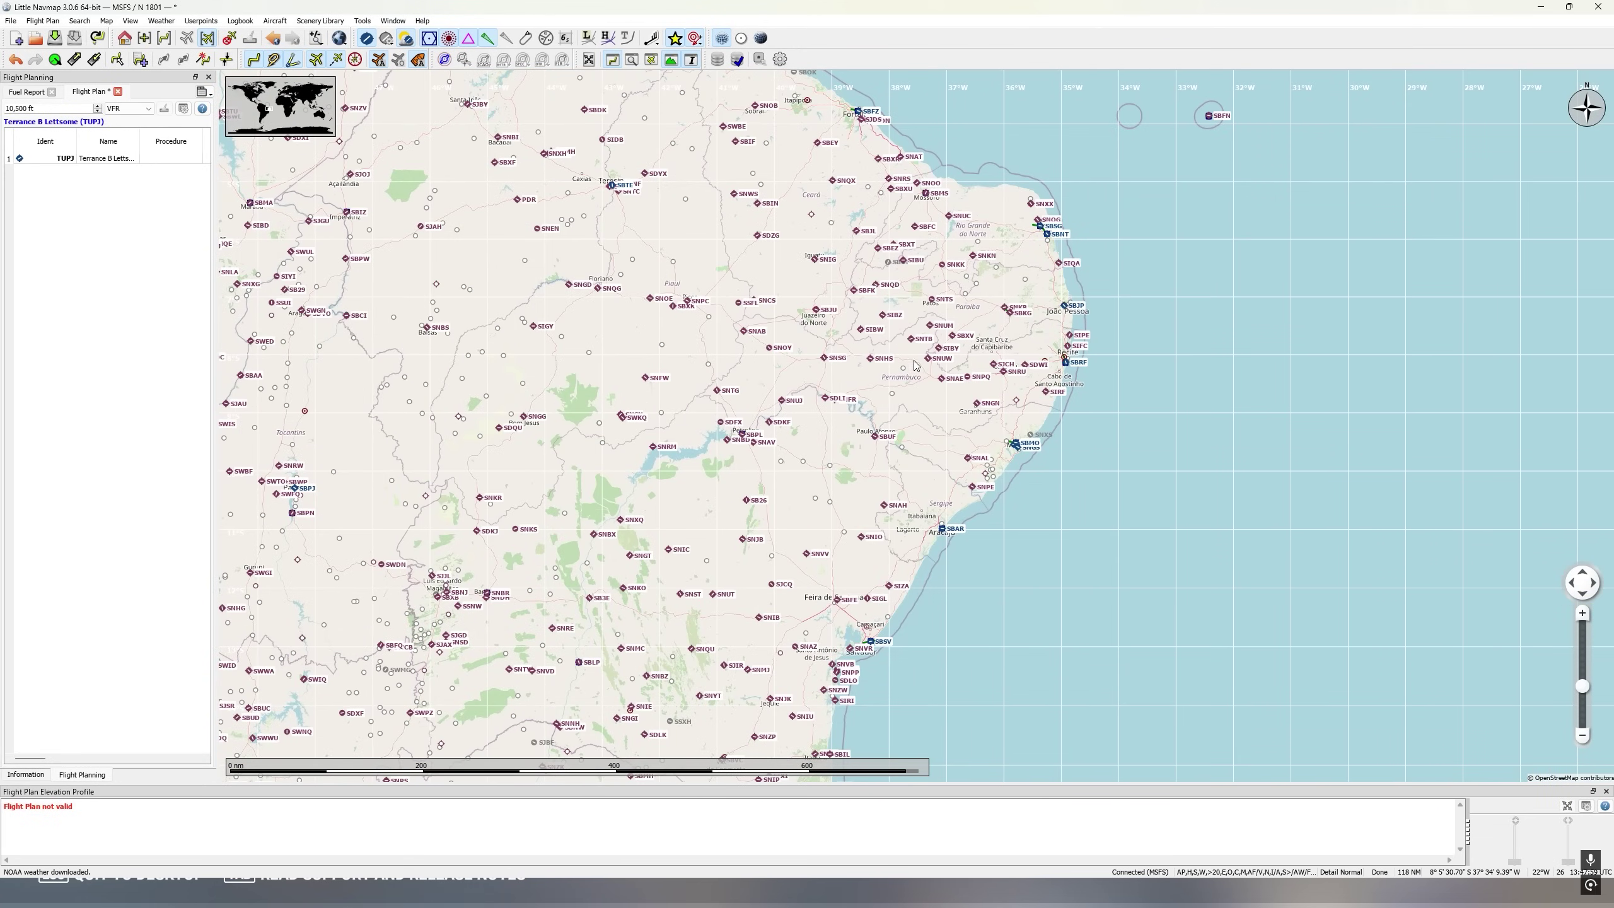
scroll(846, 352, "down", 3)
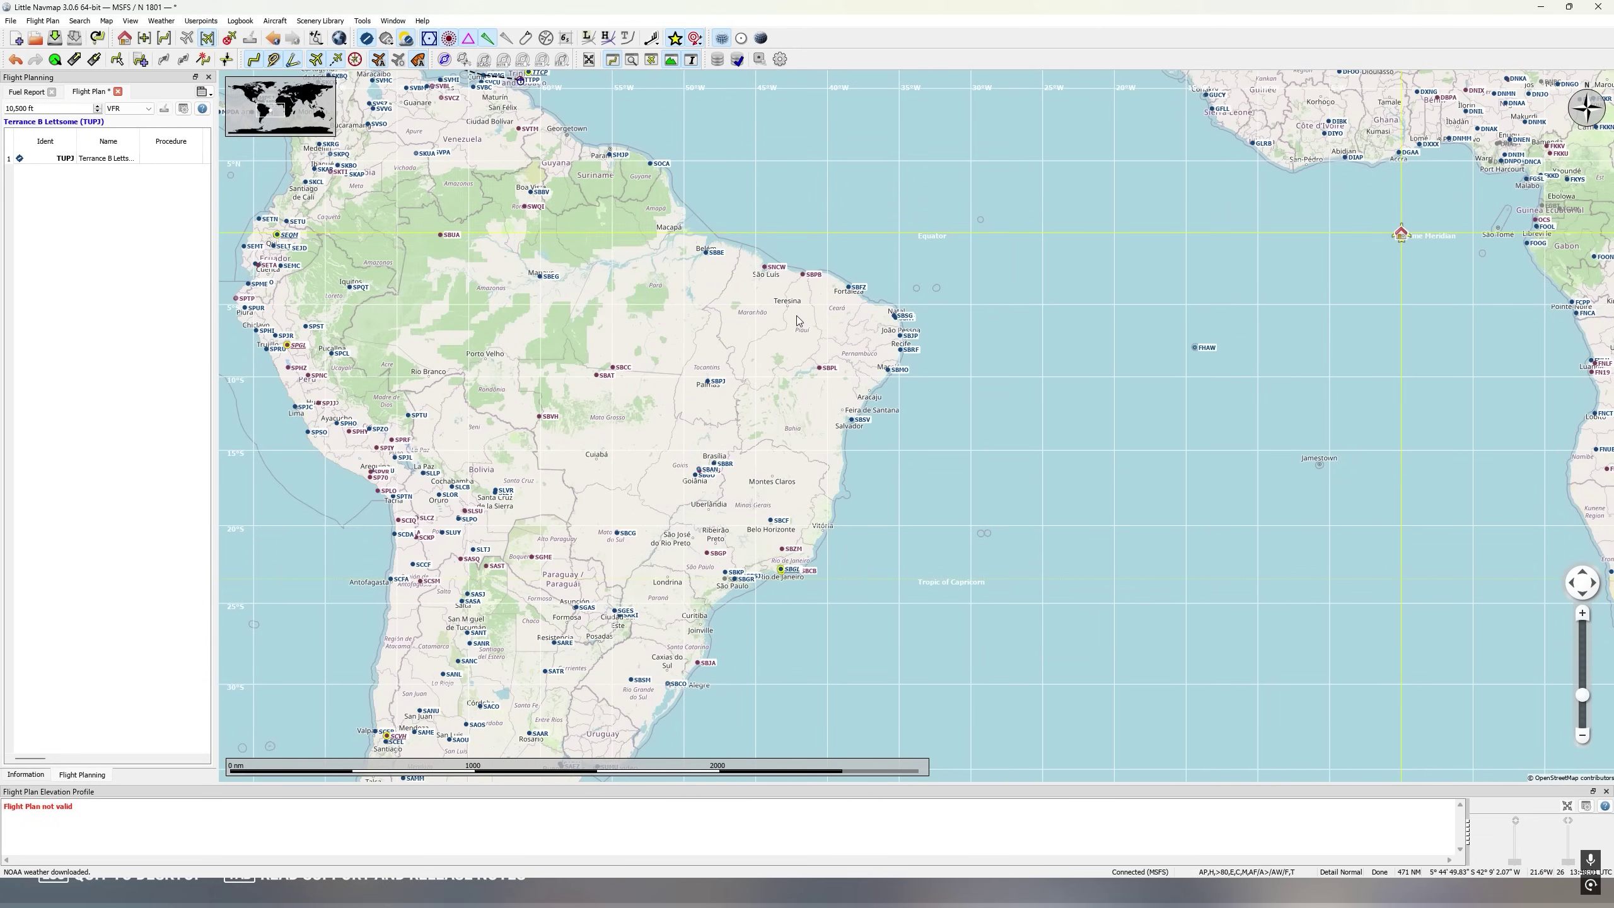
left_click_drag(846, 352, 1188, 634)
left_click_drag(799, 284, 952, 532)
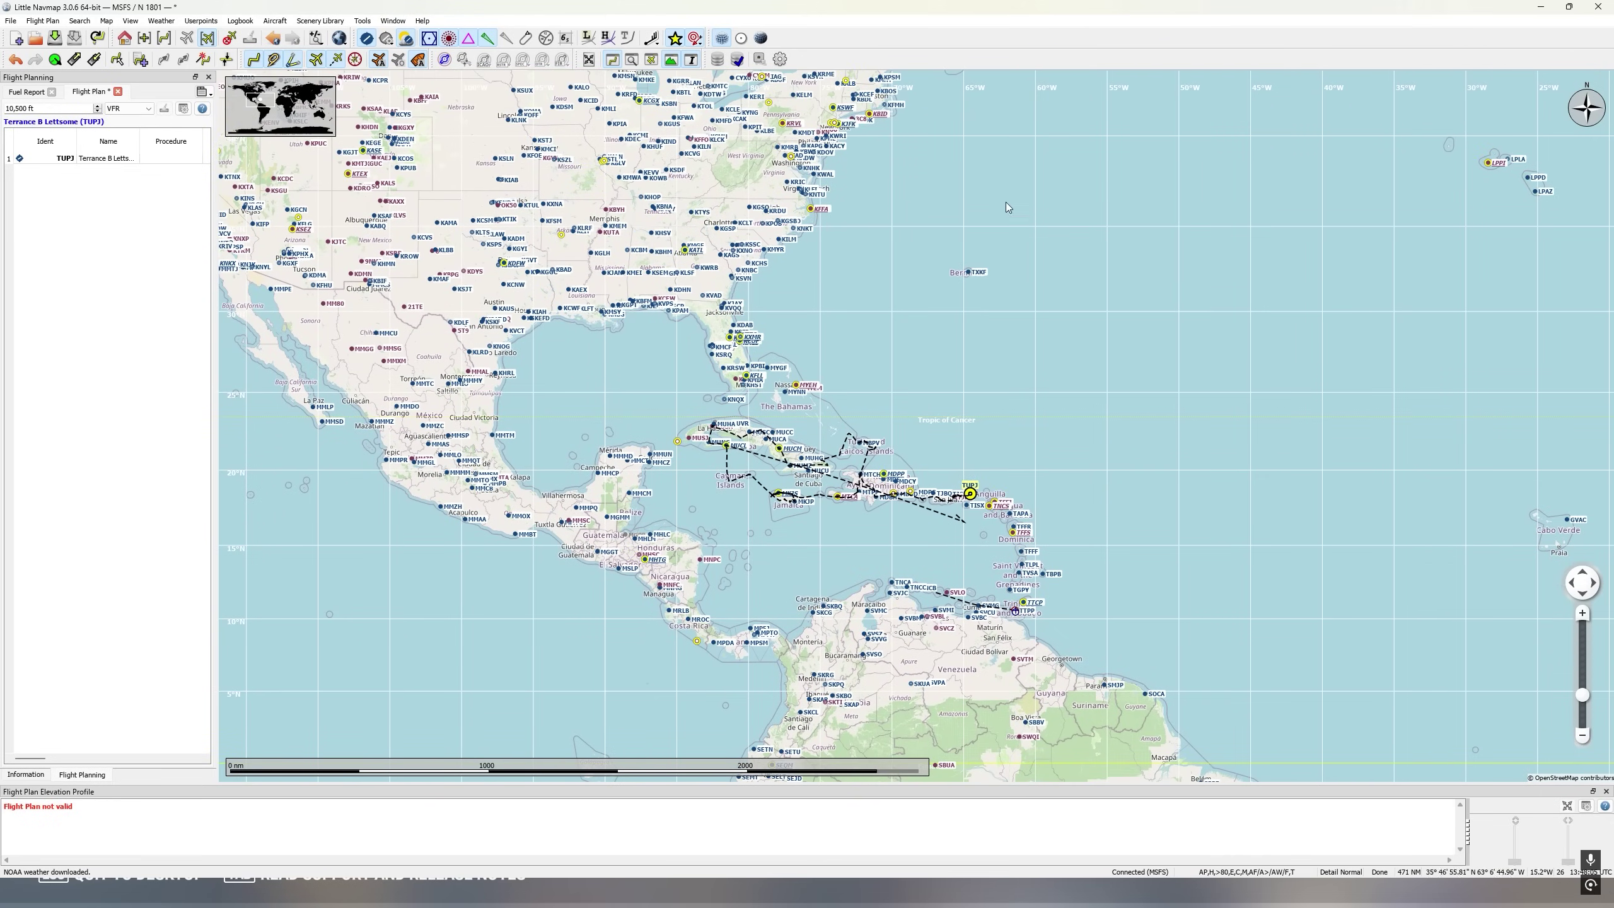
Step: Switch to Process Lasso and permanently assign littlenavmap.exe a CPU set of the E-cores, CPUs 8 to 11
key("alt+Tab")
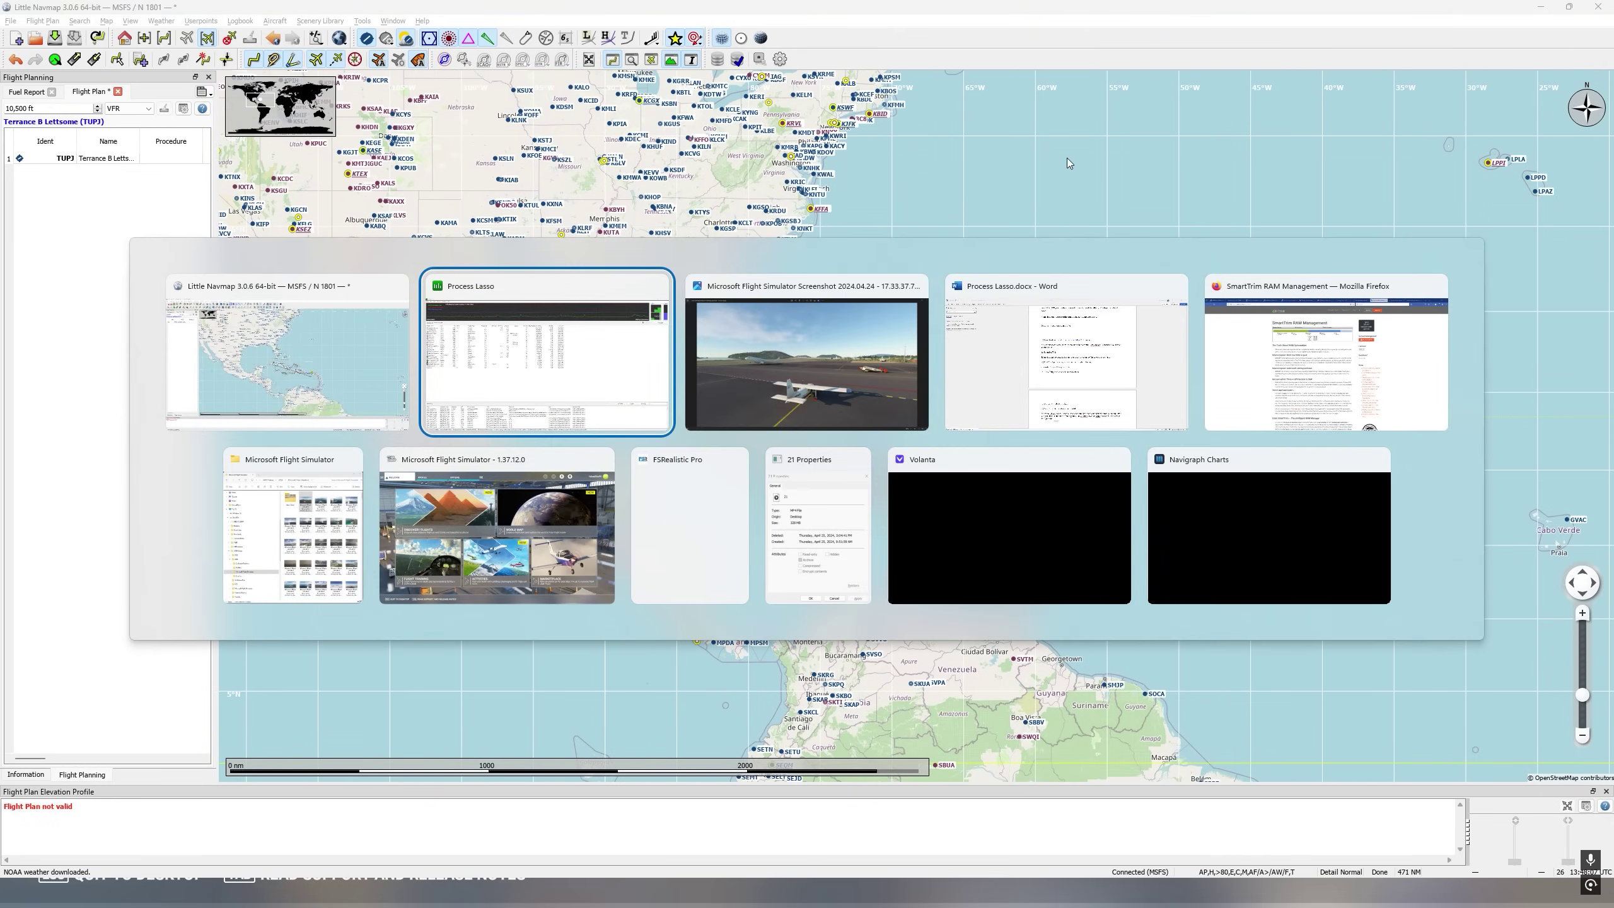
right_click(340, 222)
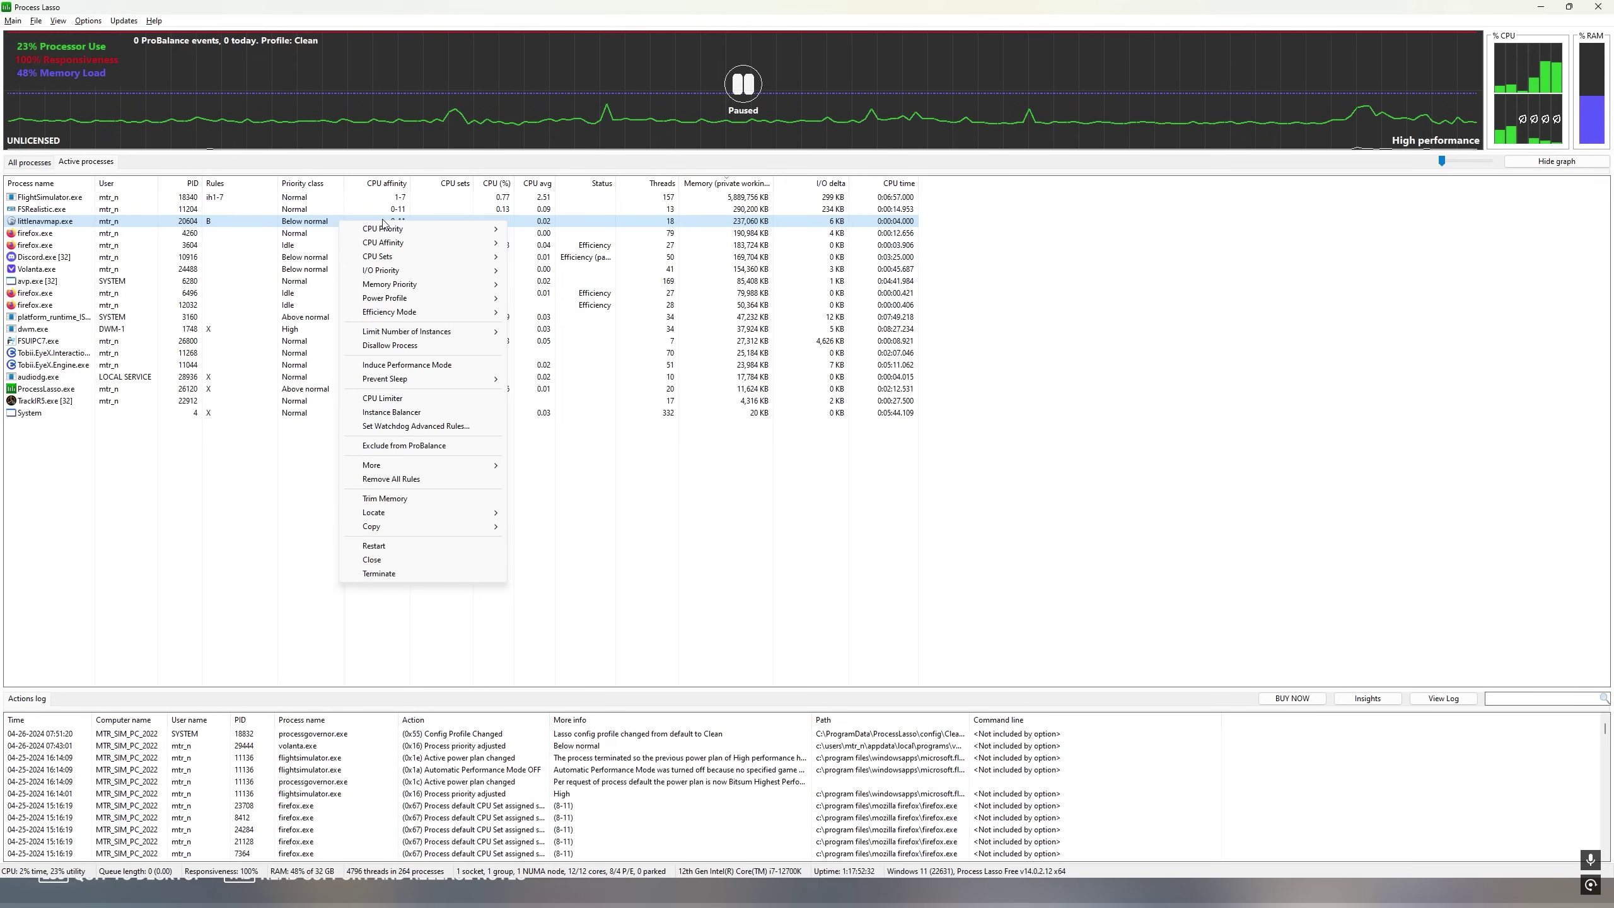
mouse_move(405, 251)
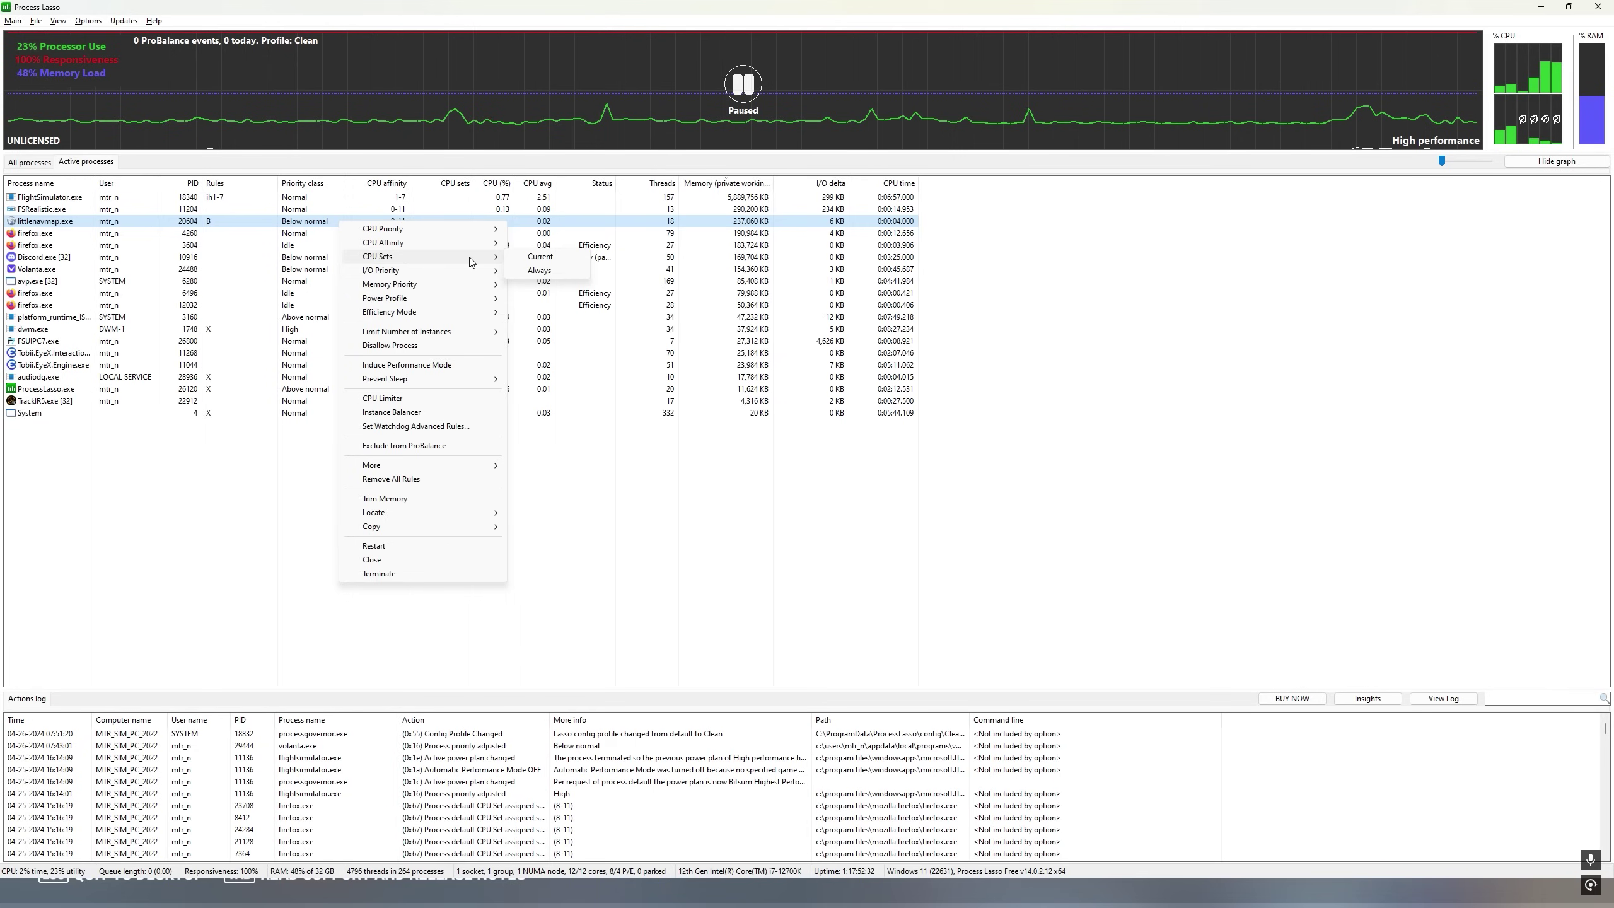
left_click(552, 272)
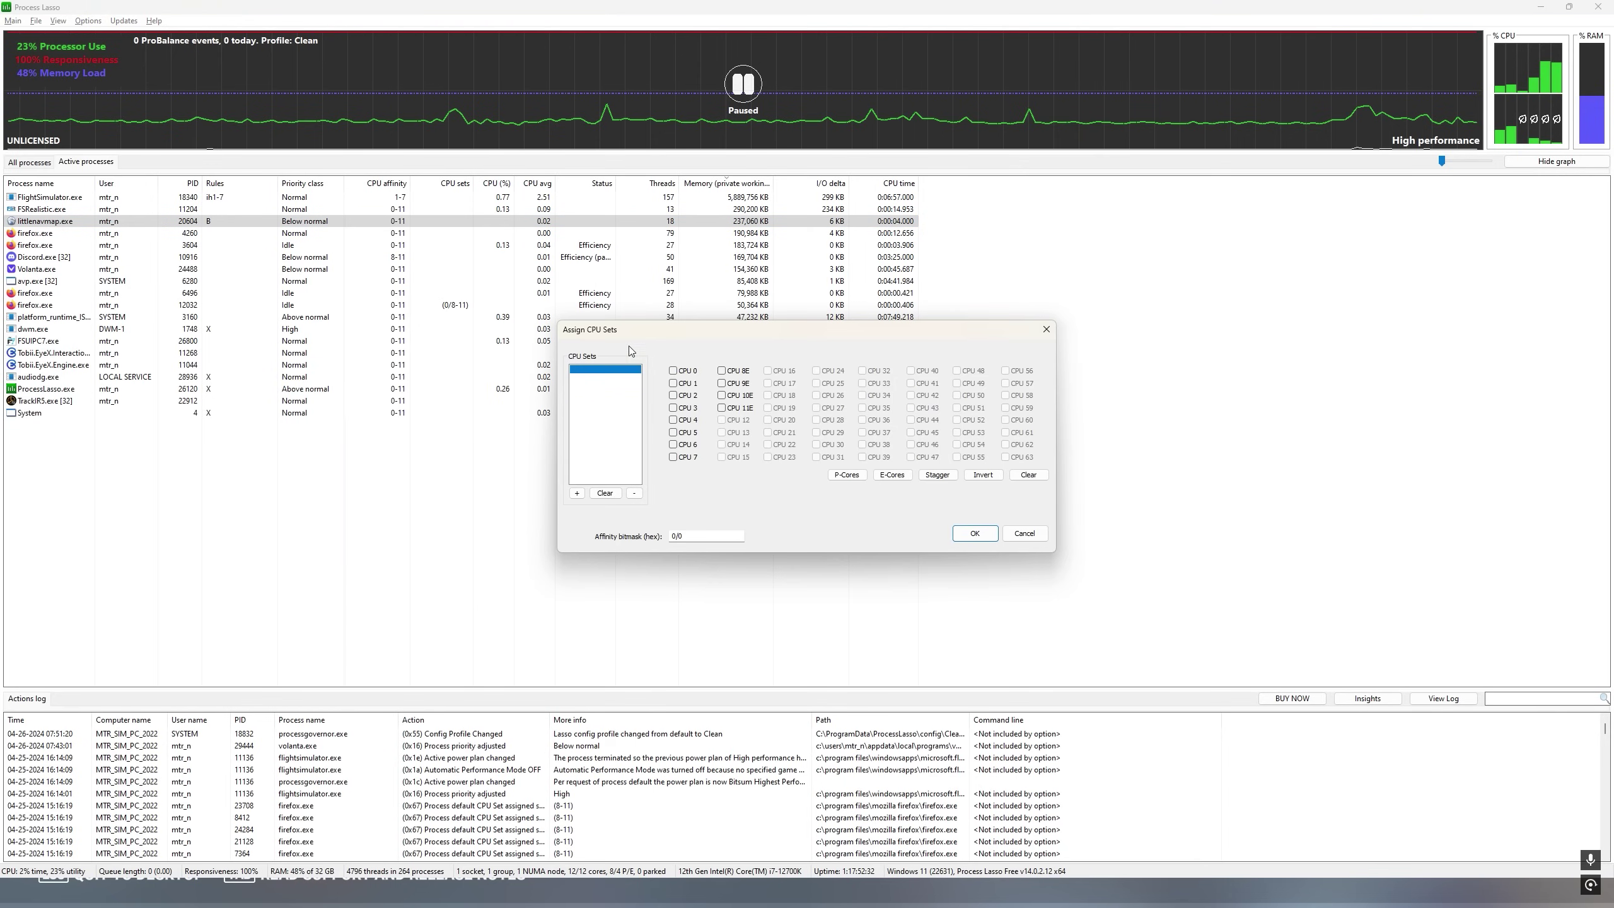
left_click(894, 476)
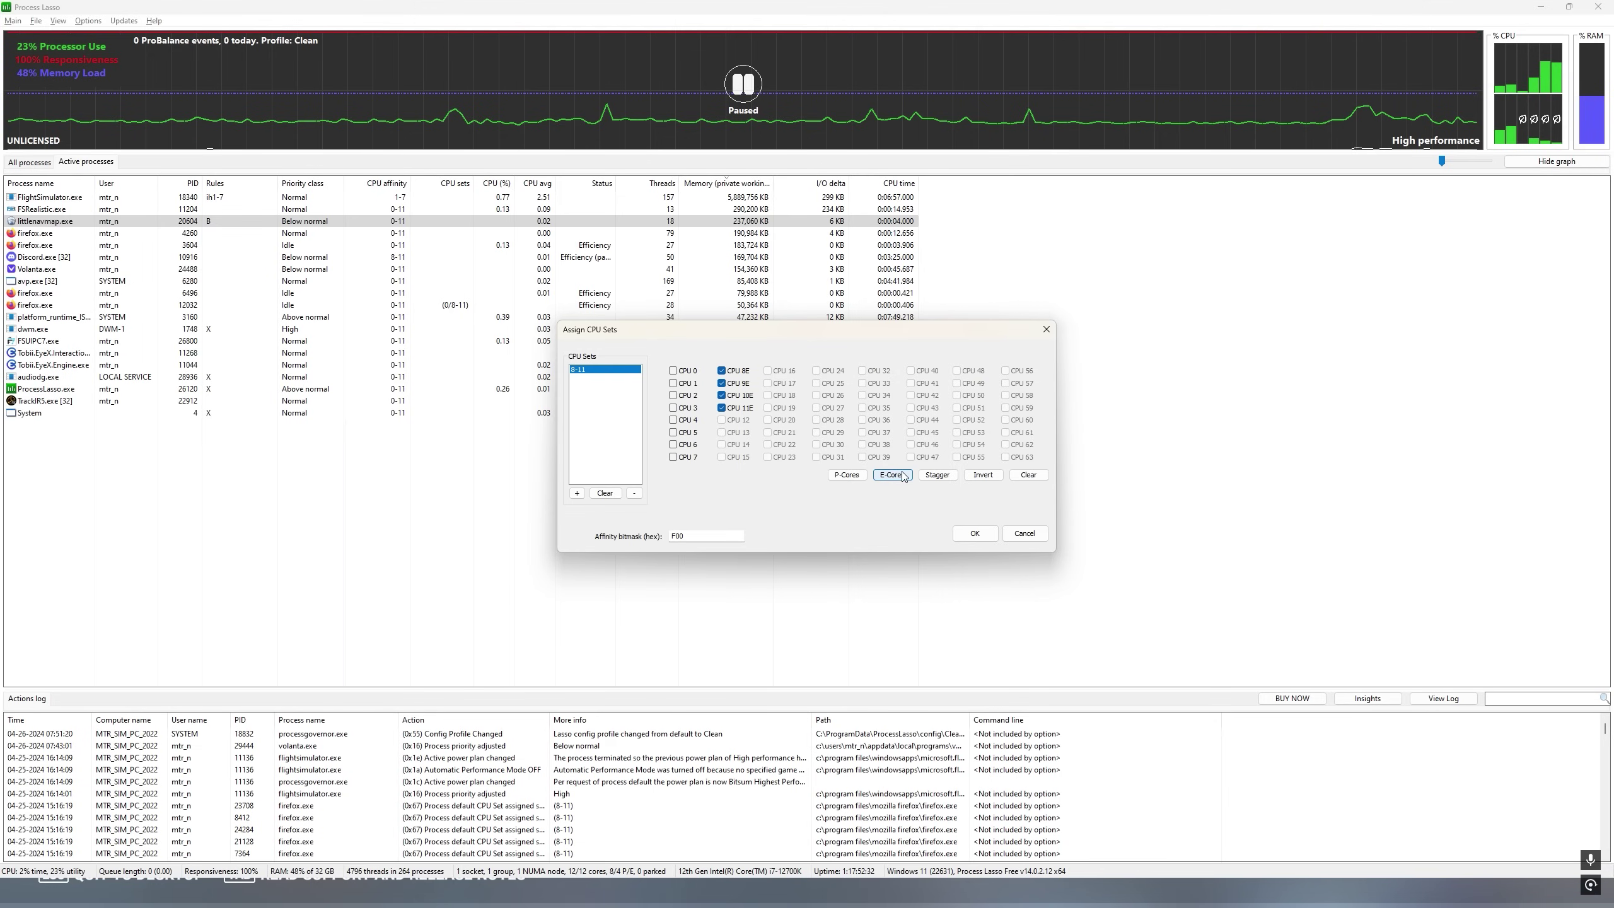
left_click(968, 537)
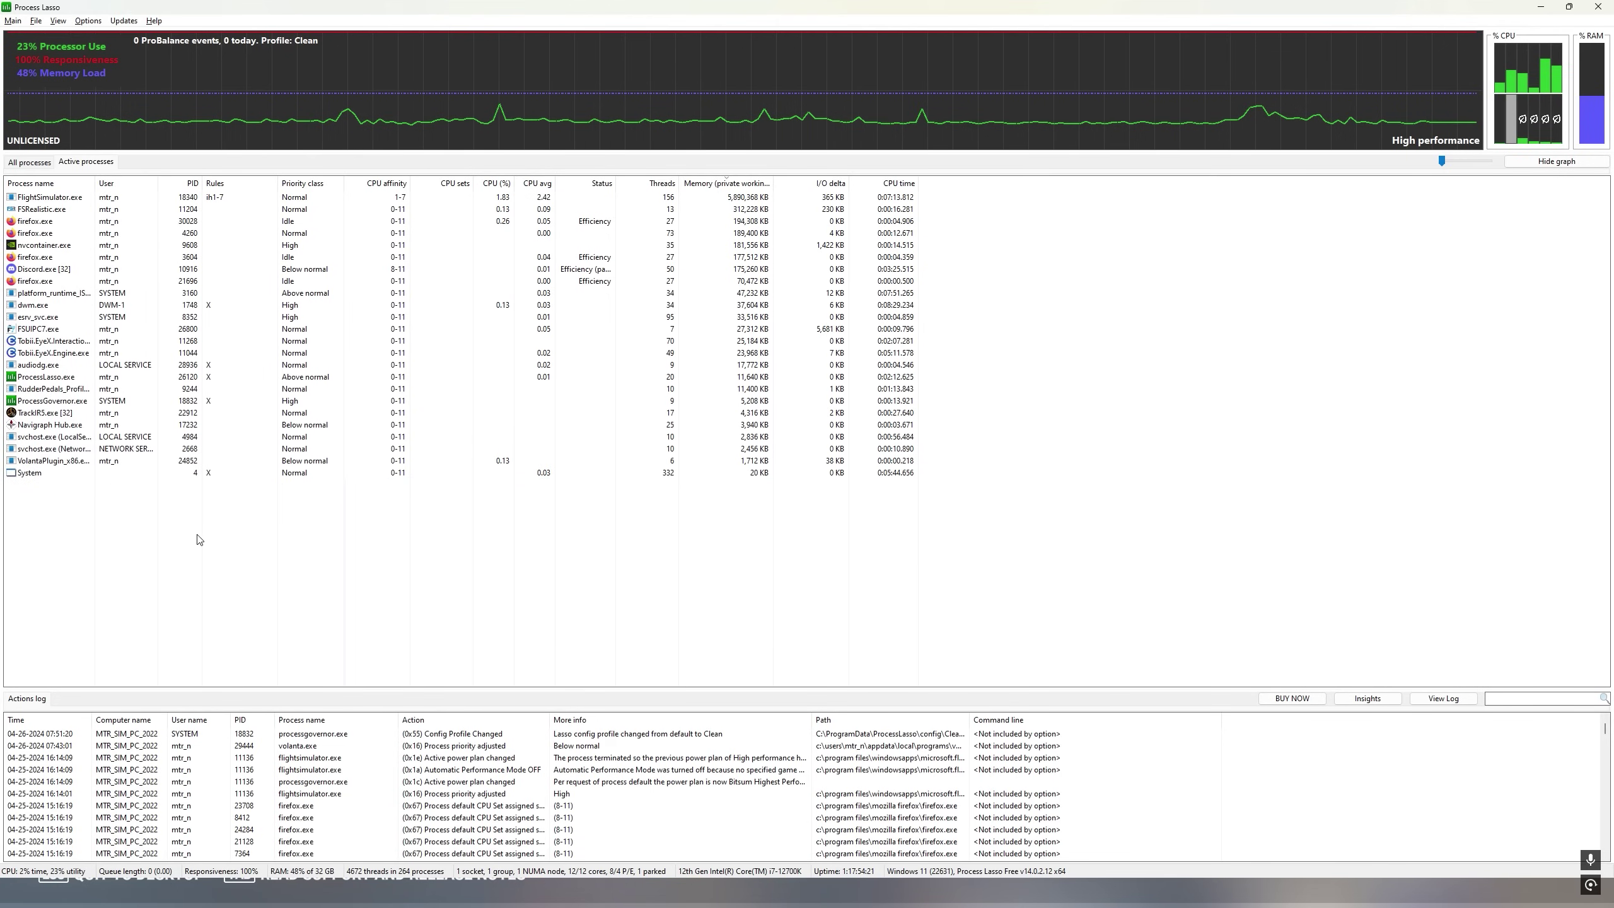
Step: Permanently assign firefox.exe a CPU set containing only the E-cores, CPUs 8 to 11
right_click(63, 260)
mouse_move(134, 295)
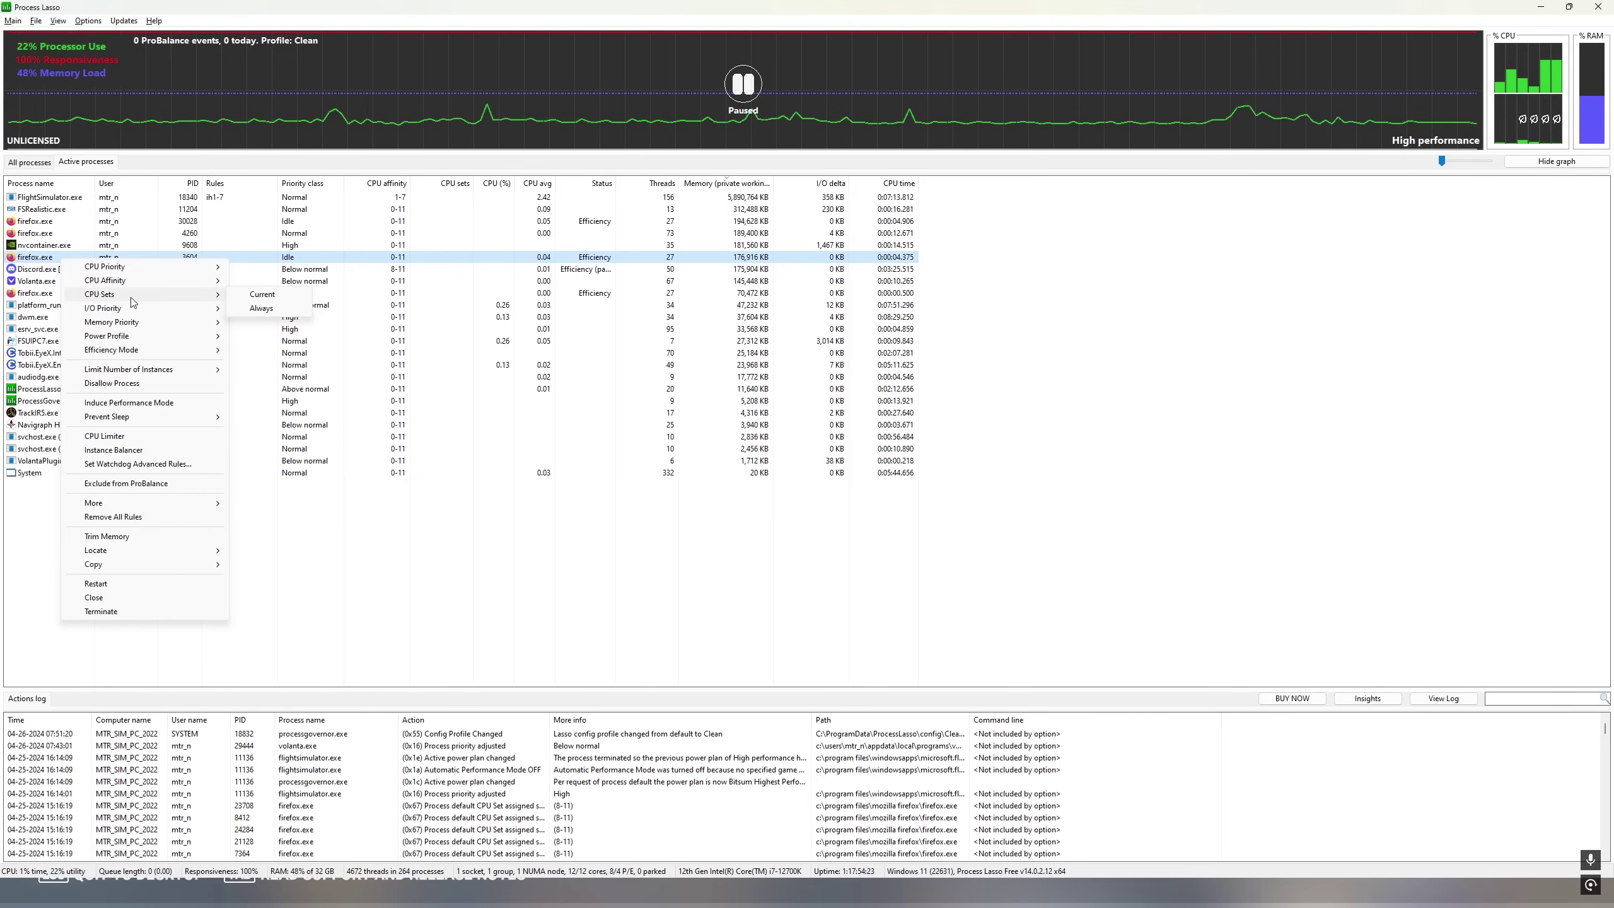
left_click(274, 308)
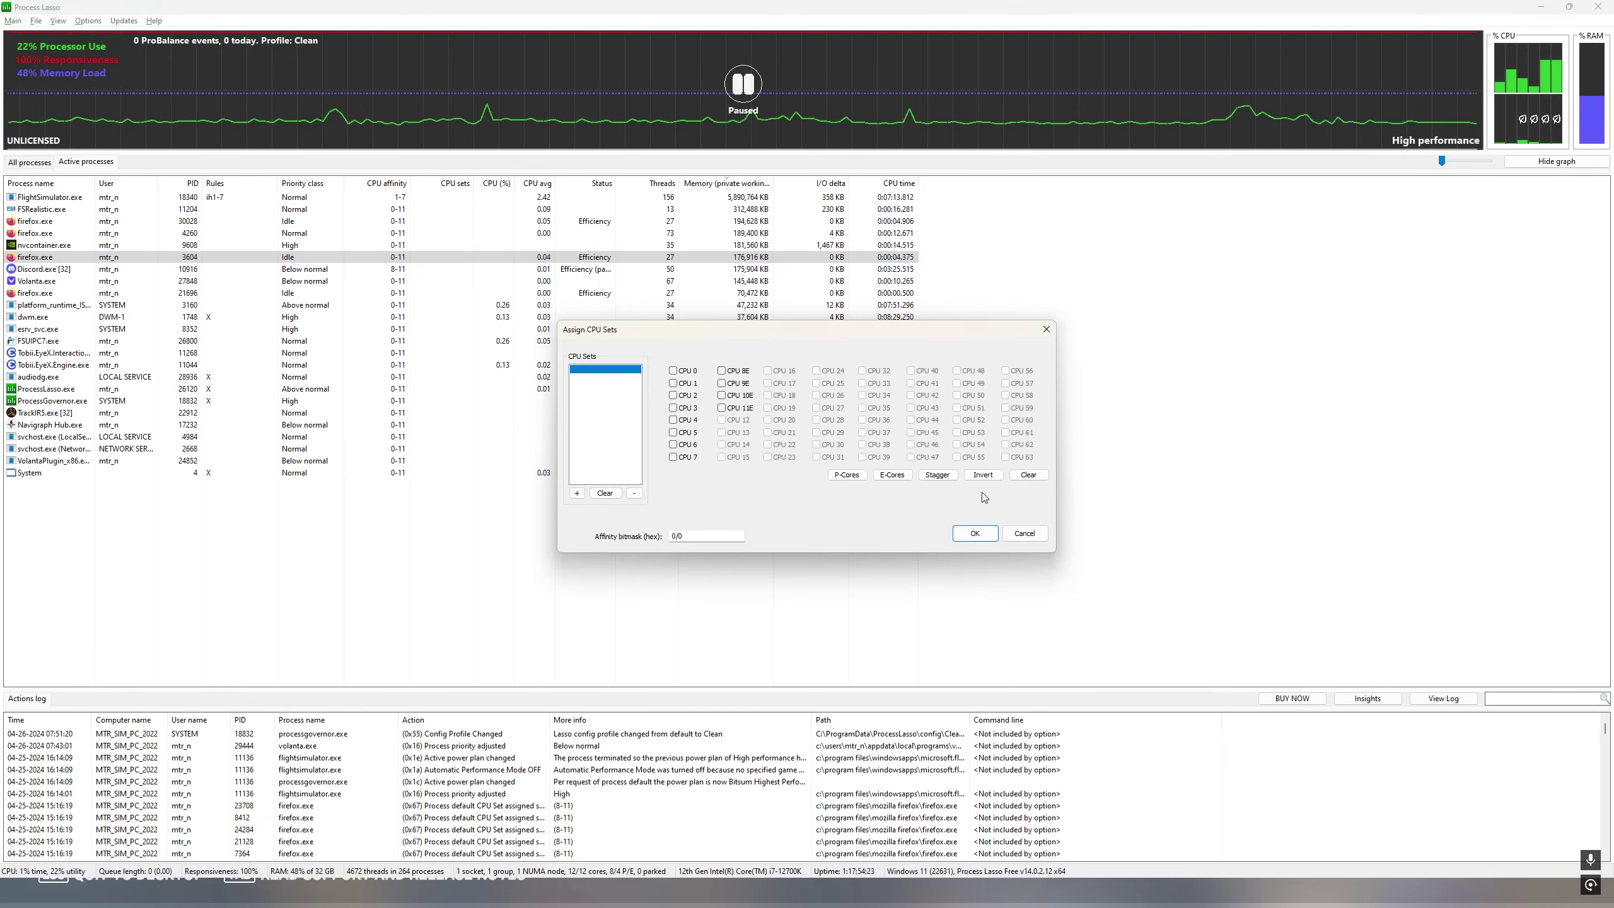
left_click(893, 475)
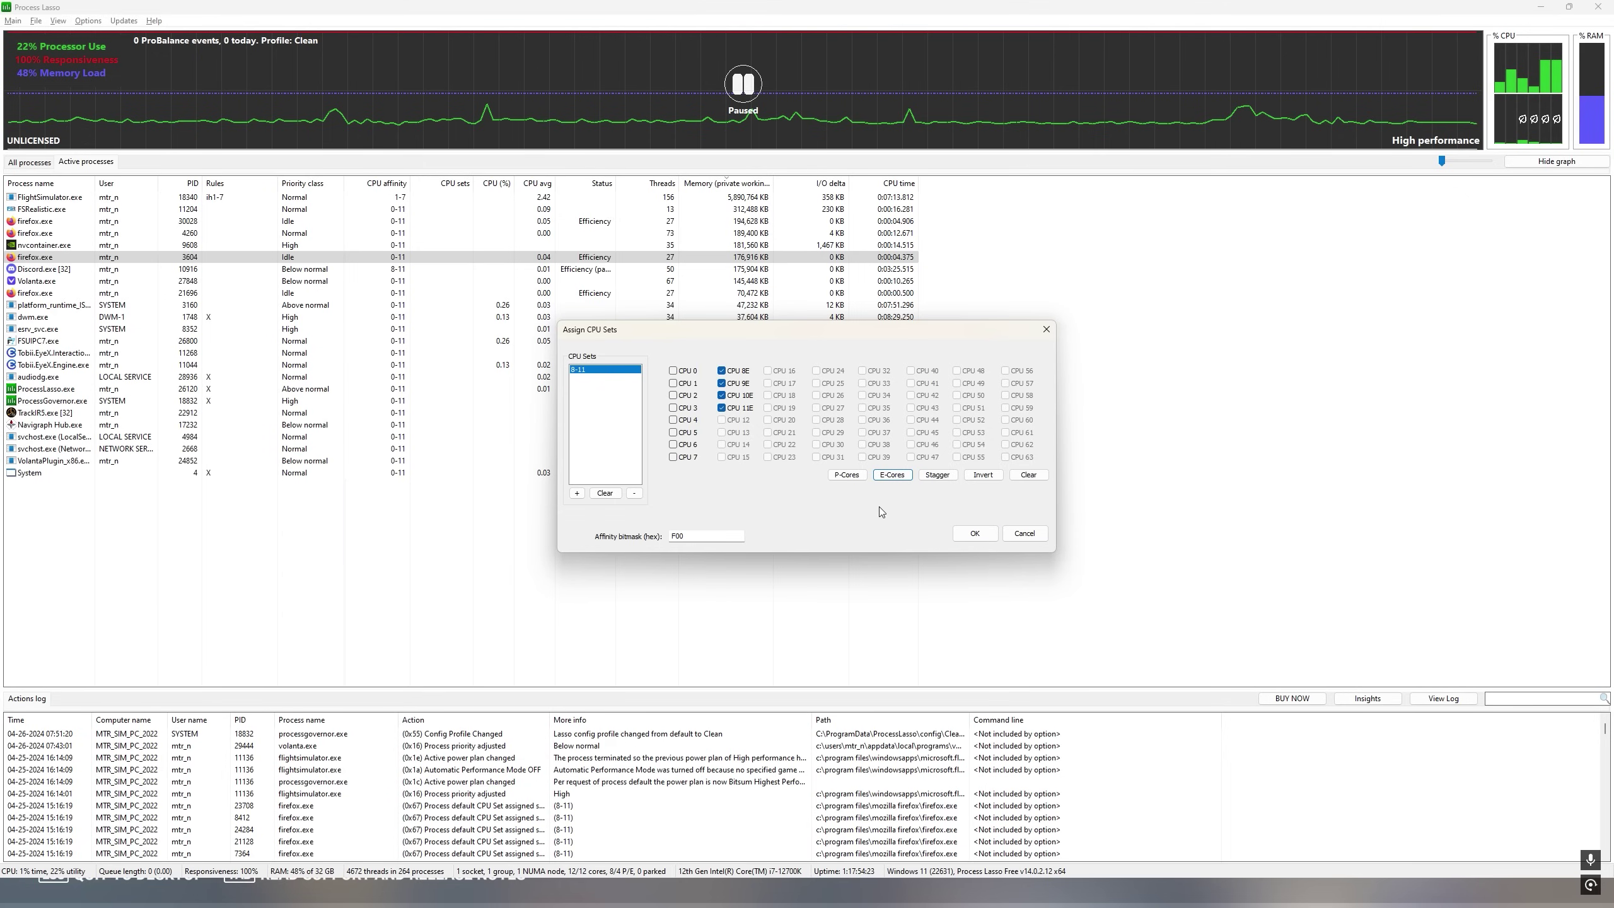
left_click(973, 535)
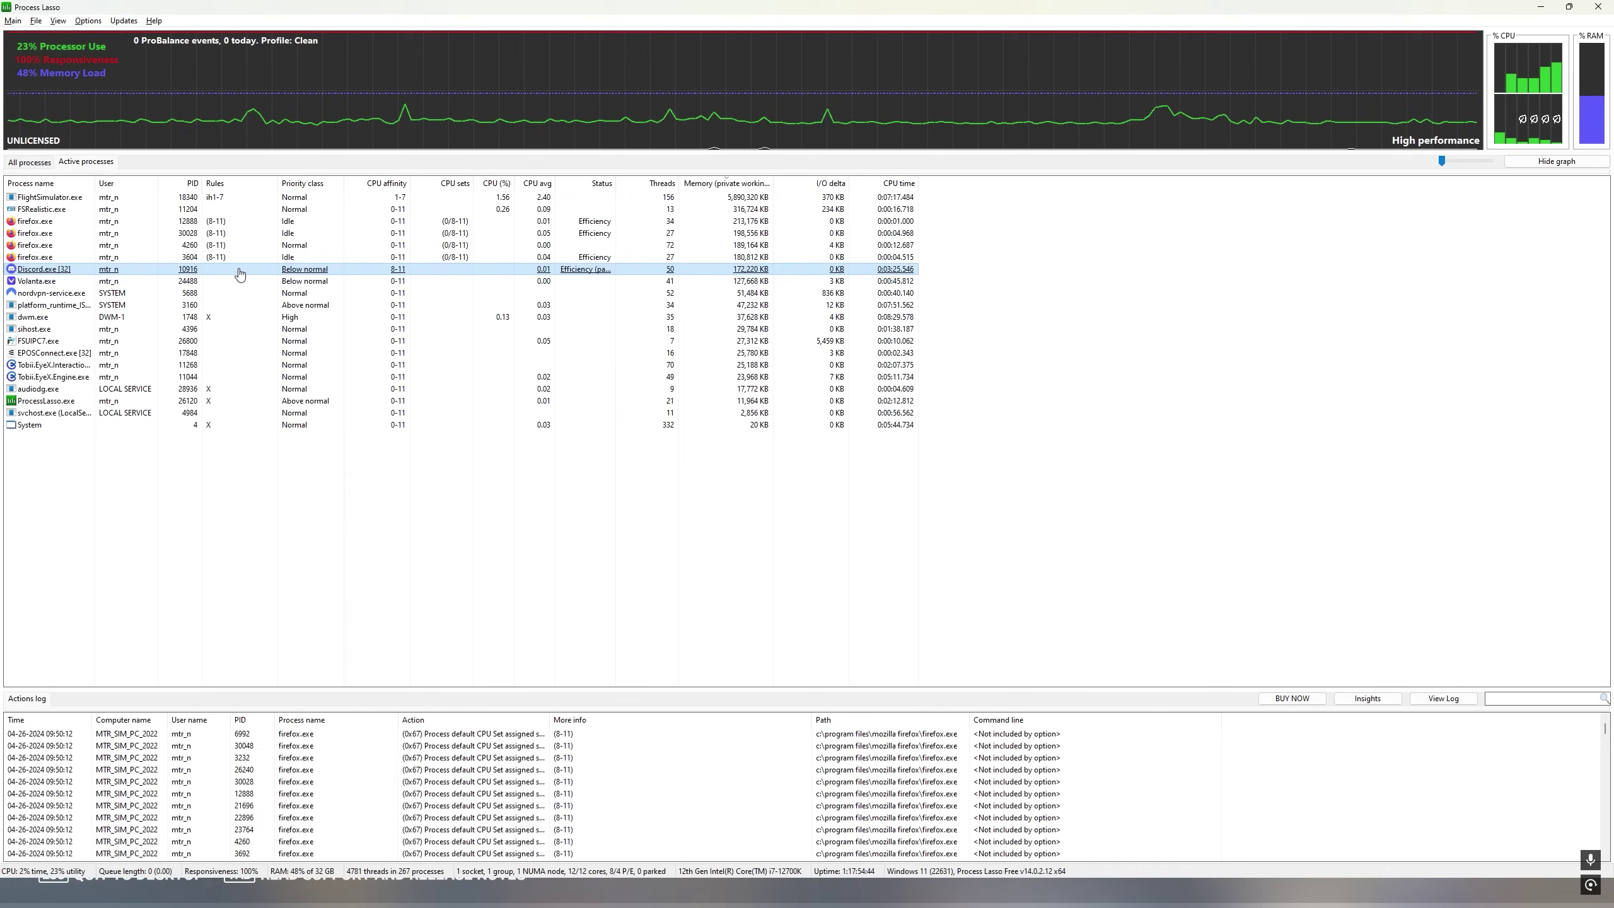
Step: Set the CPU priority of Discord.exe to always be Below normal
right_click(239, 268)
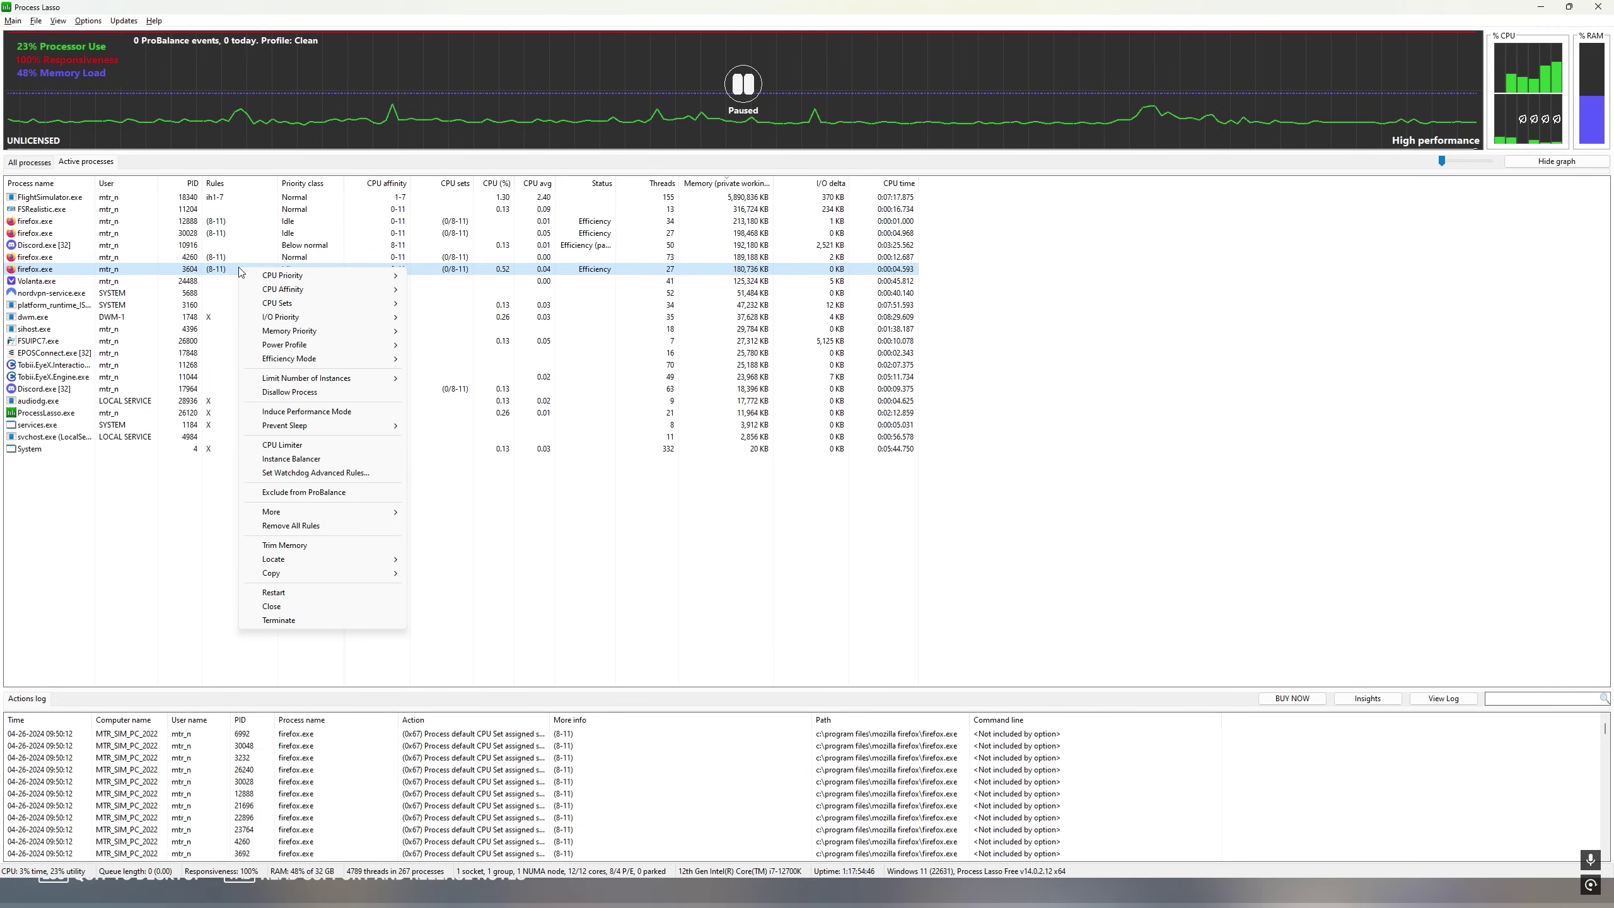
left_click(228, 245)
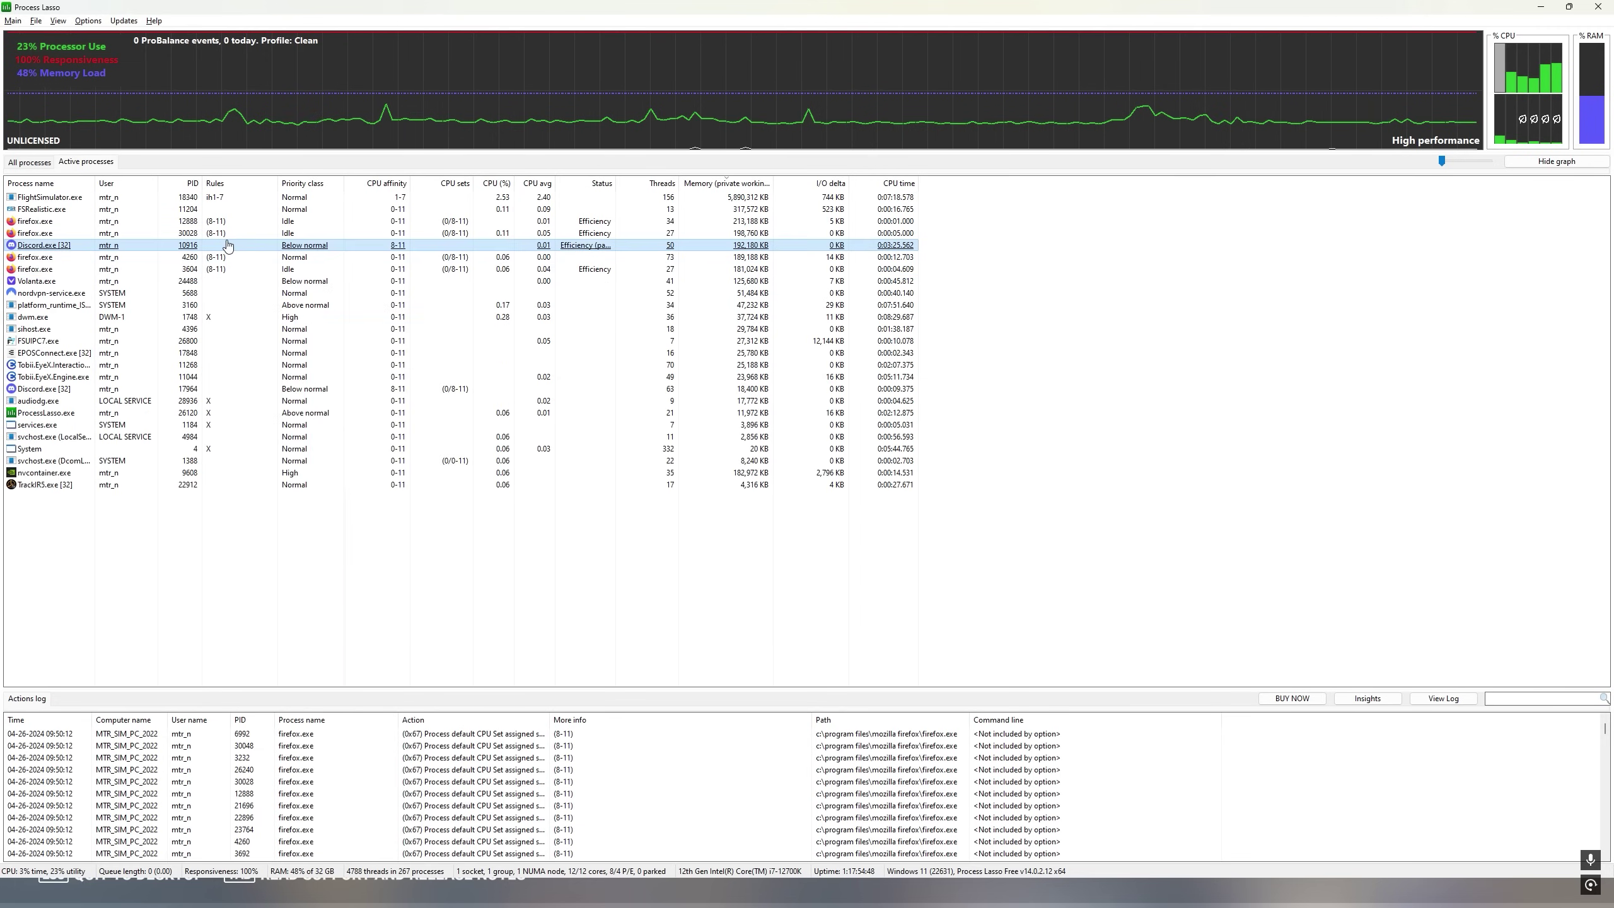
right_click(229, 245)
mouse_move(288, 265)
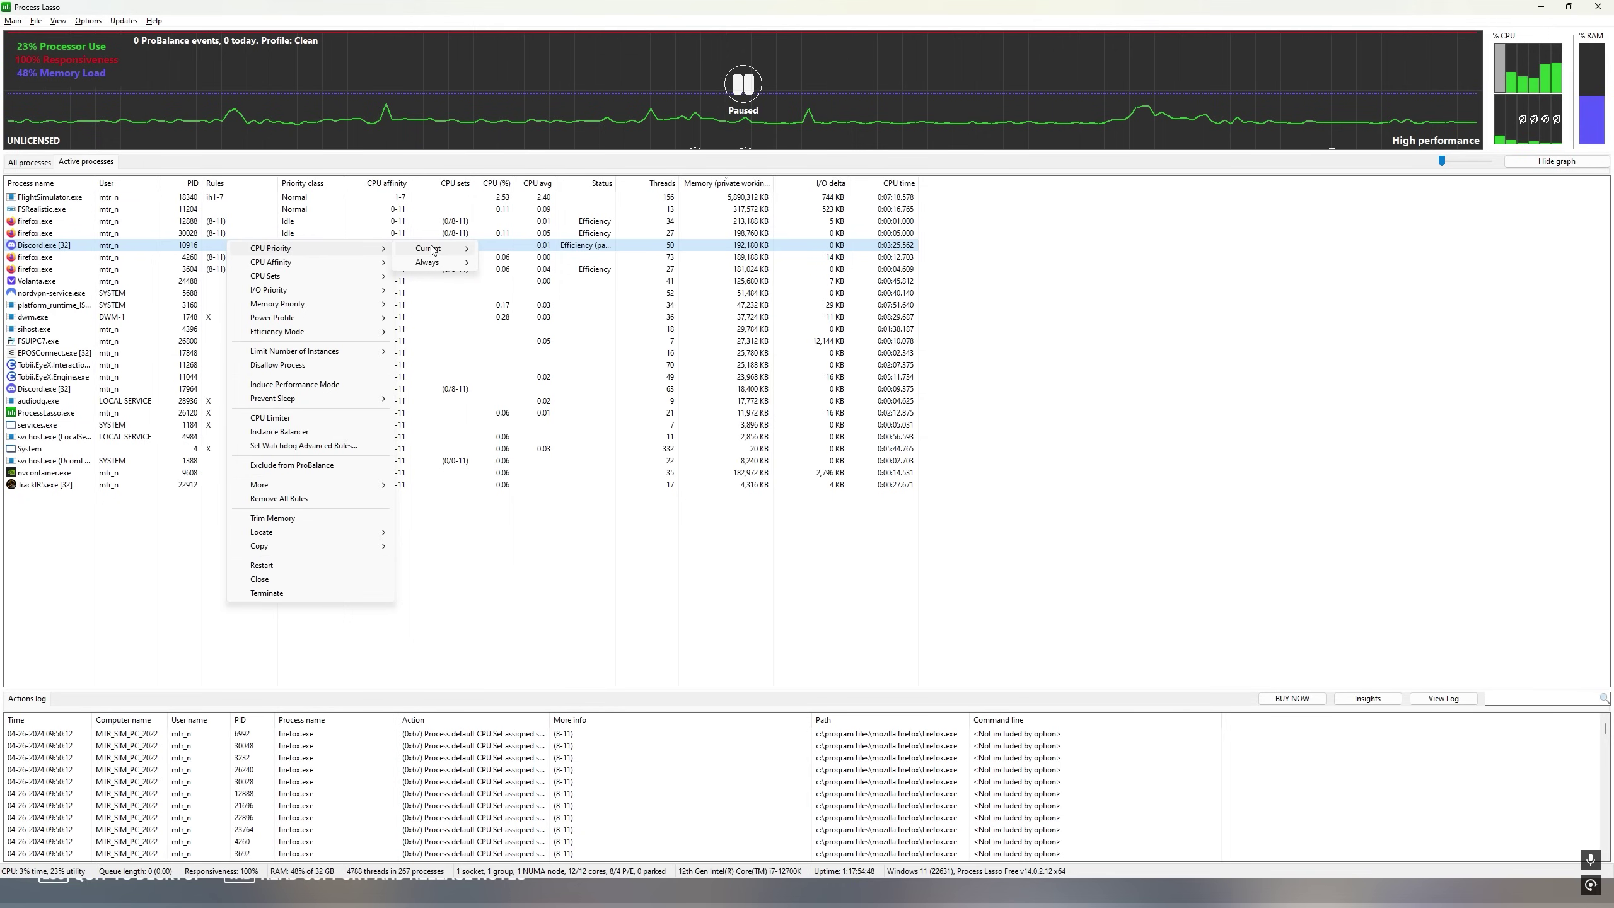
mouse_move(432, 262)
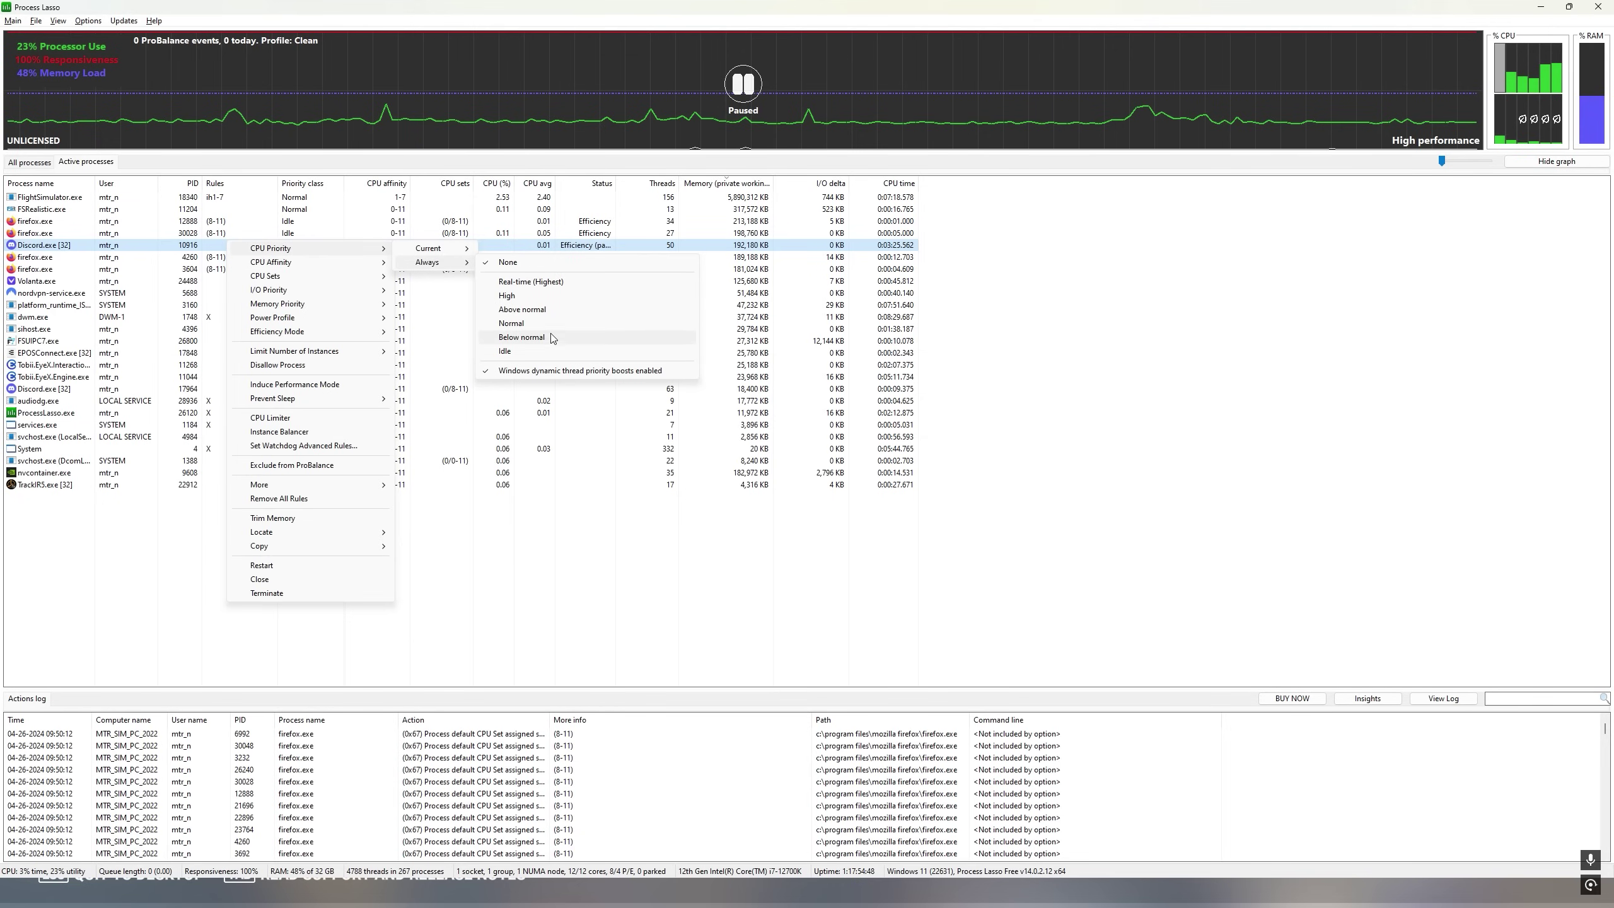
left_click(554, 344)
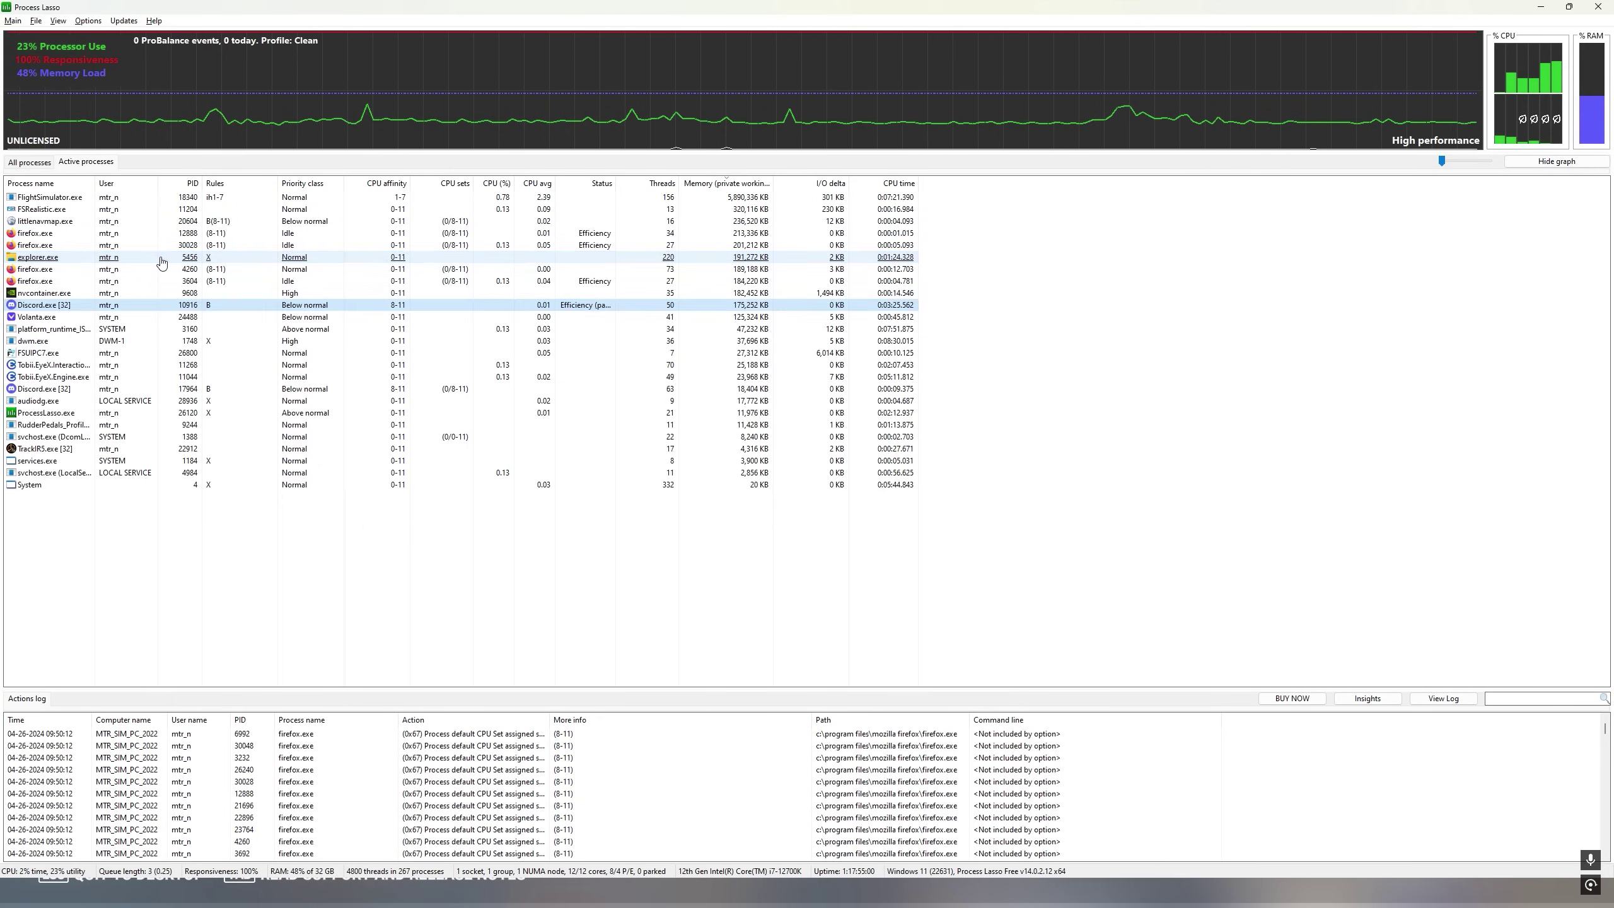
Step: Permanently assign Discord.exe a CPU set containing only the E-cores, CPUs 8 to 11
right_click(161, 260)
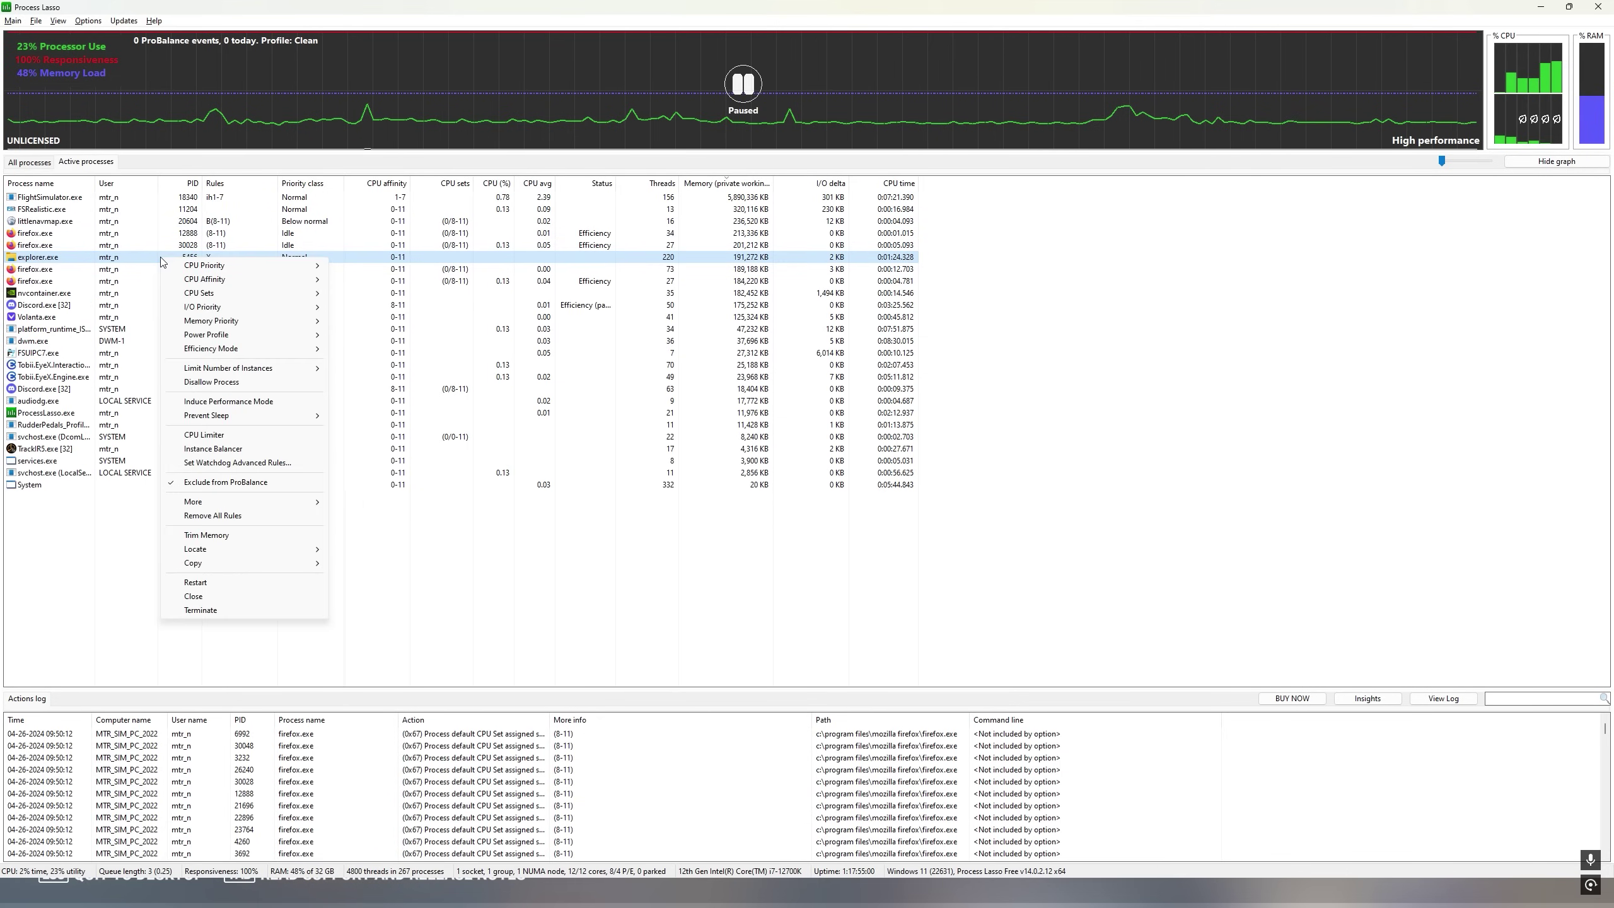
left_click(123, 308)
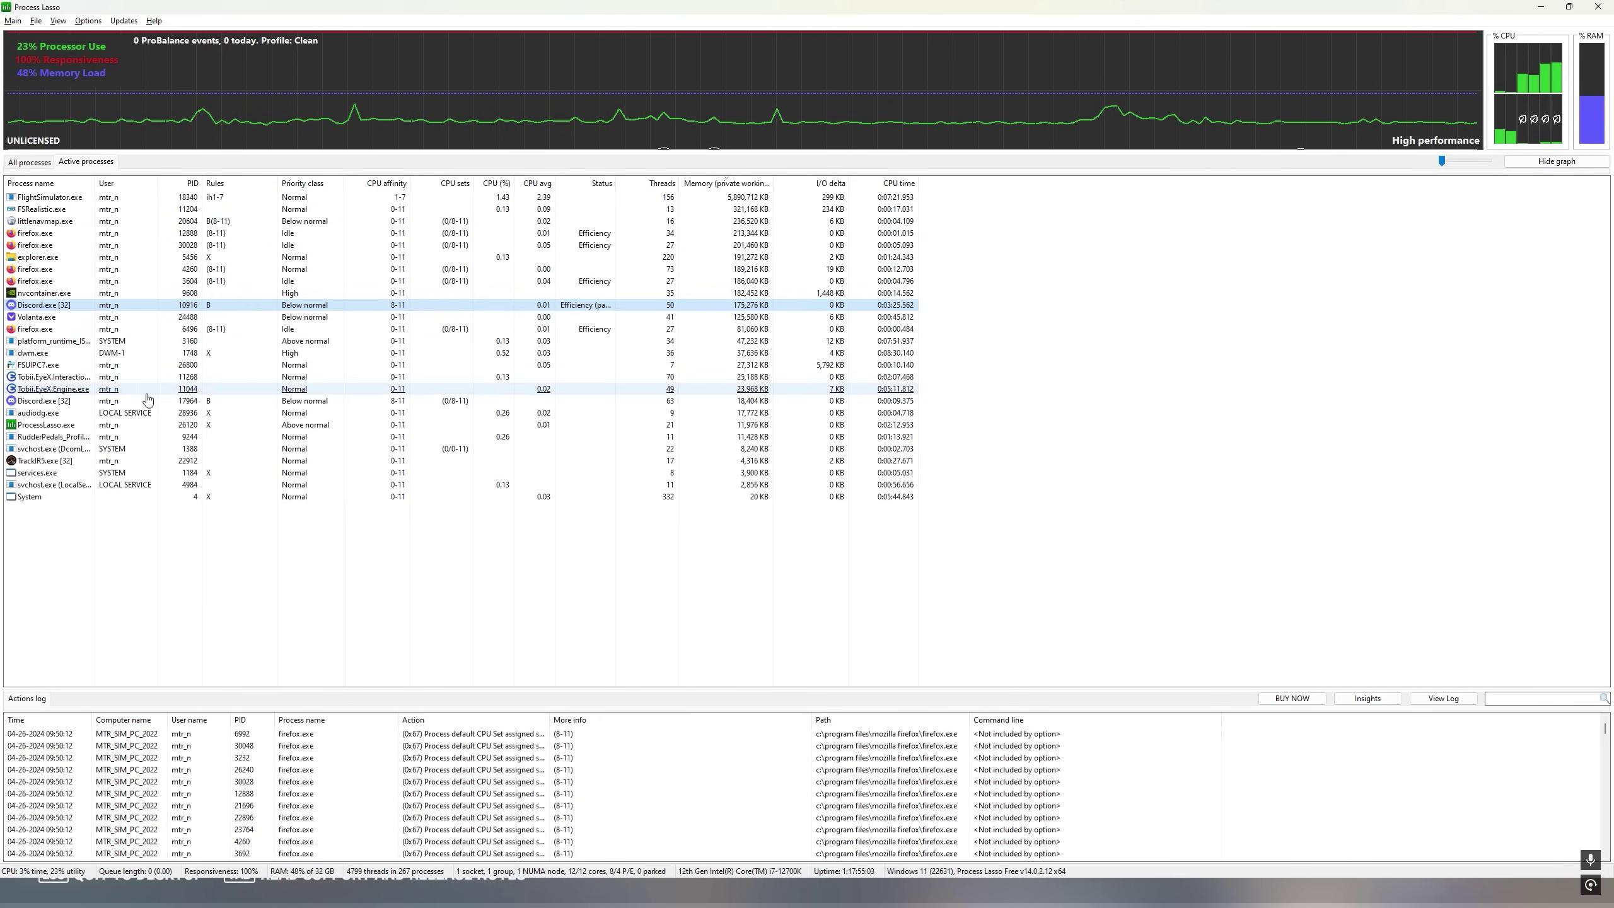
right_click(150, 306)
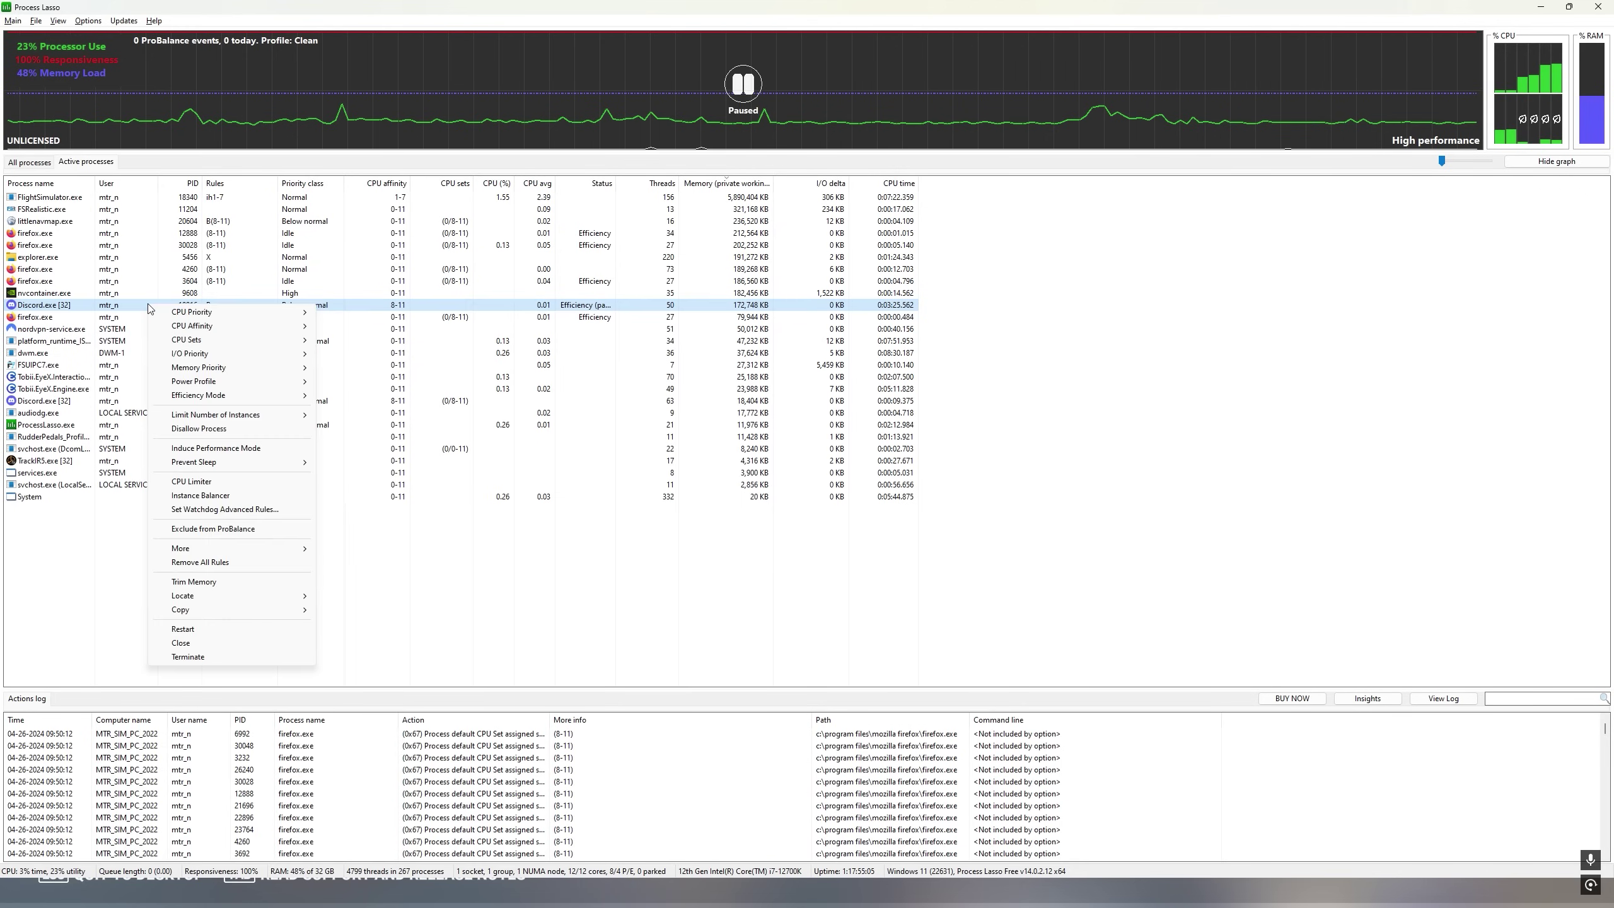
mouse_move(239, 344)
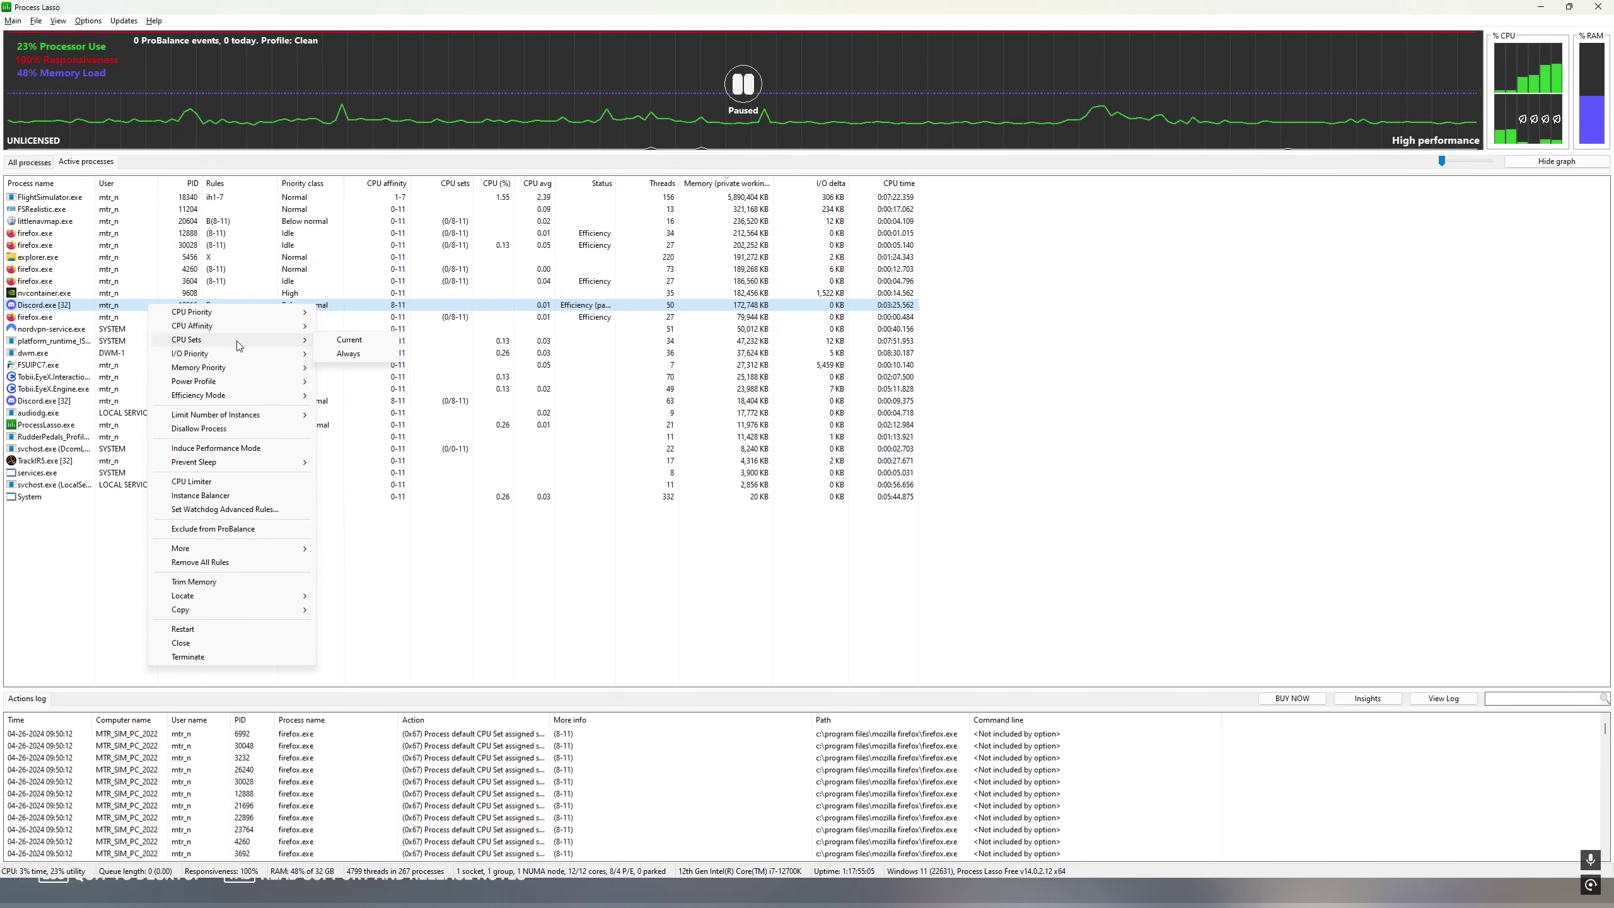
left_click(349, 355)
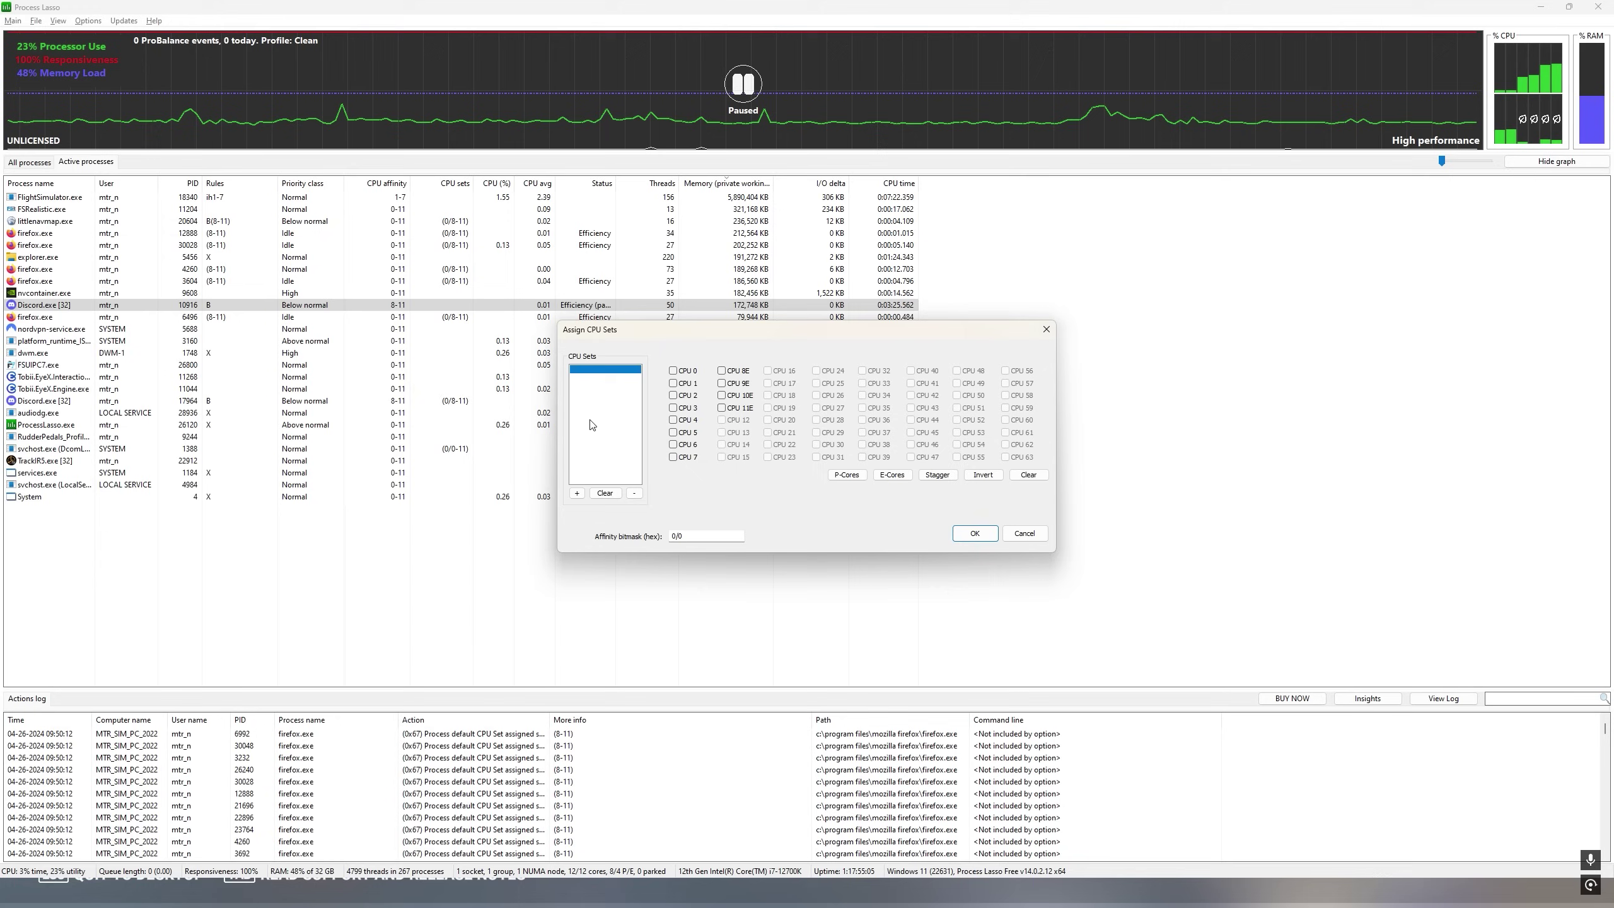
left_click(893, 476)
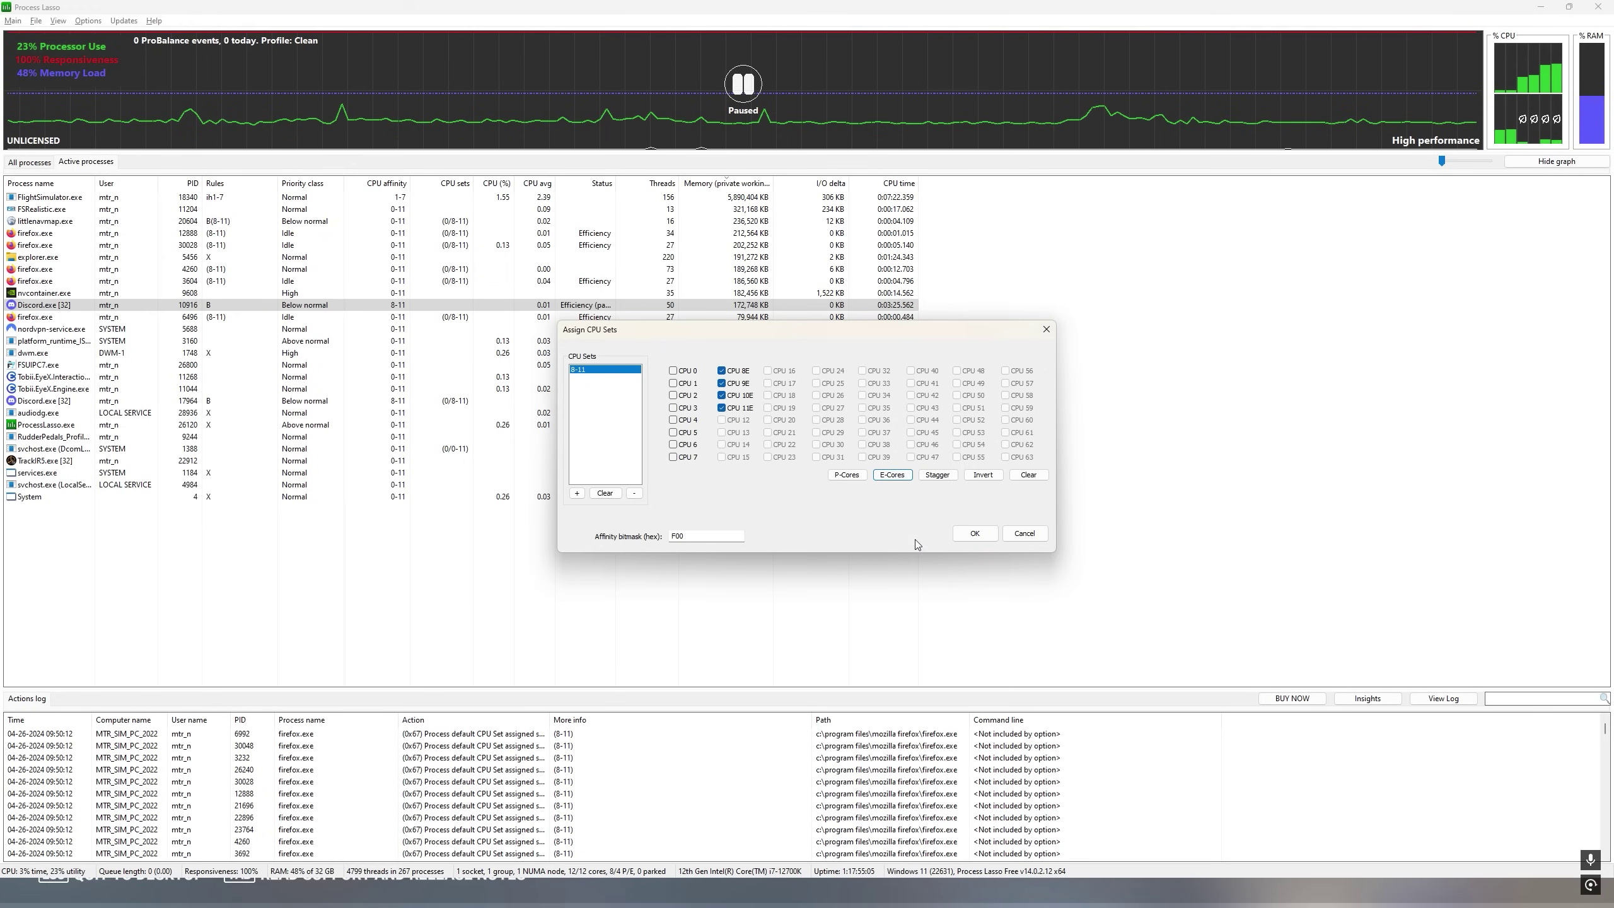
left_click(973, 536)
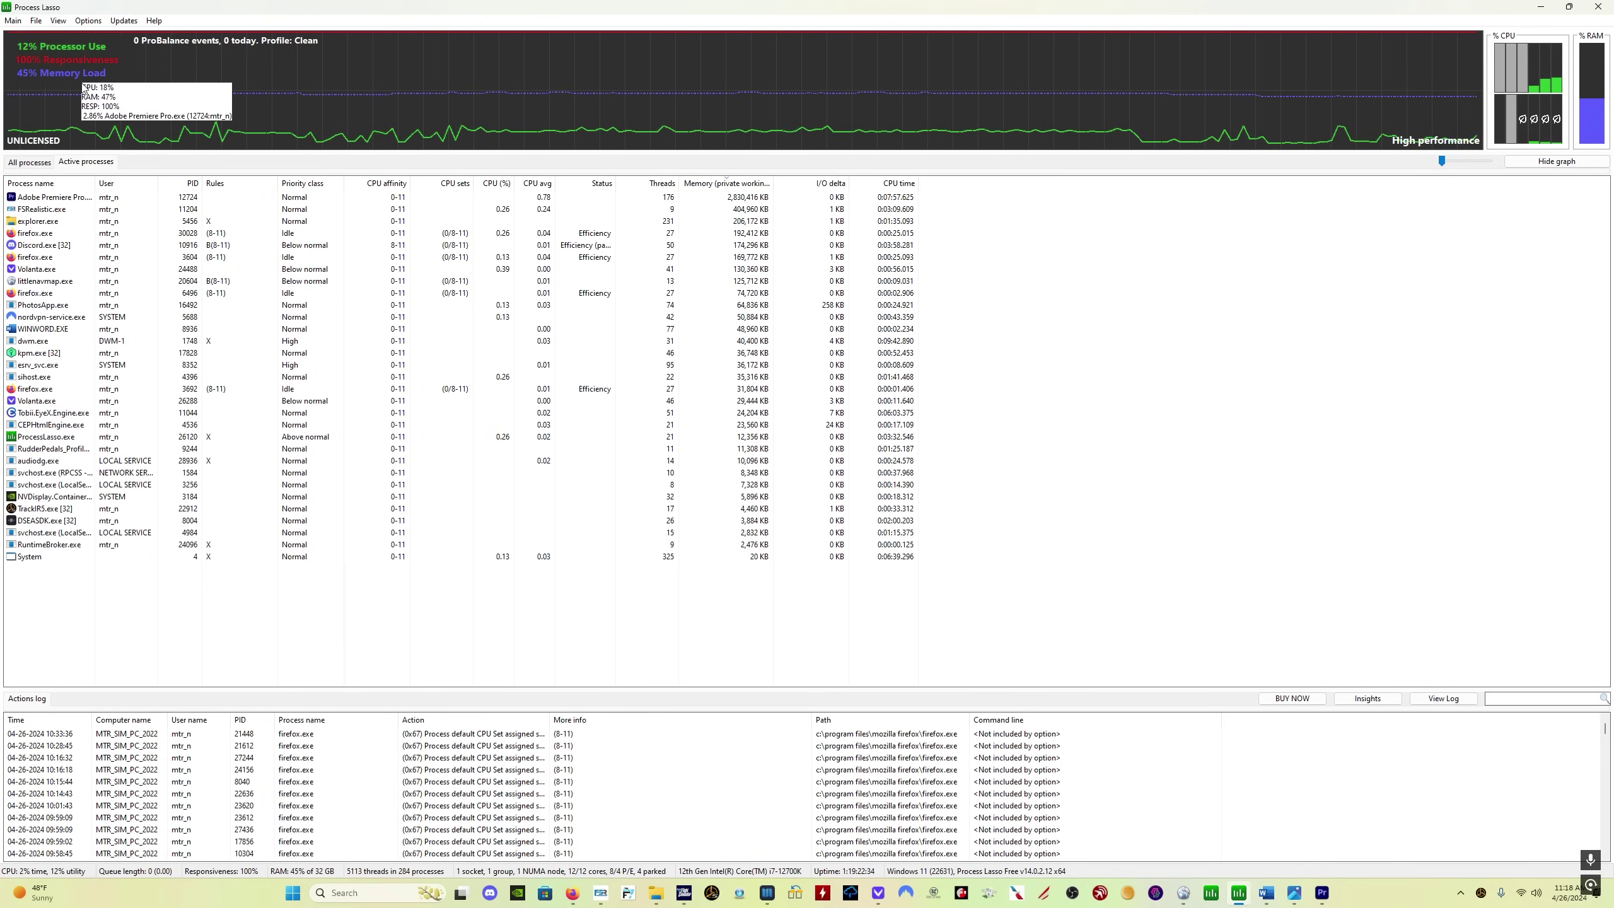
Step: Enable SmartTrim with trimming of working sets and purging of the standby list, keeping the default thresholds
left_click(90, 22)
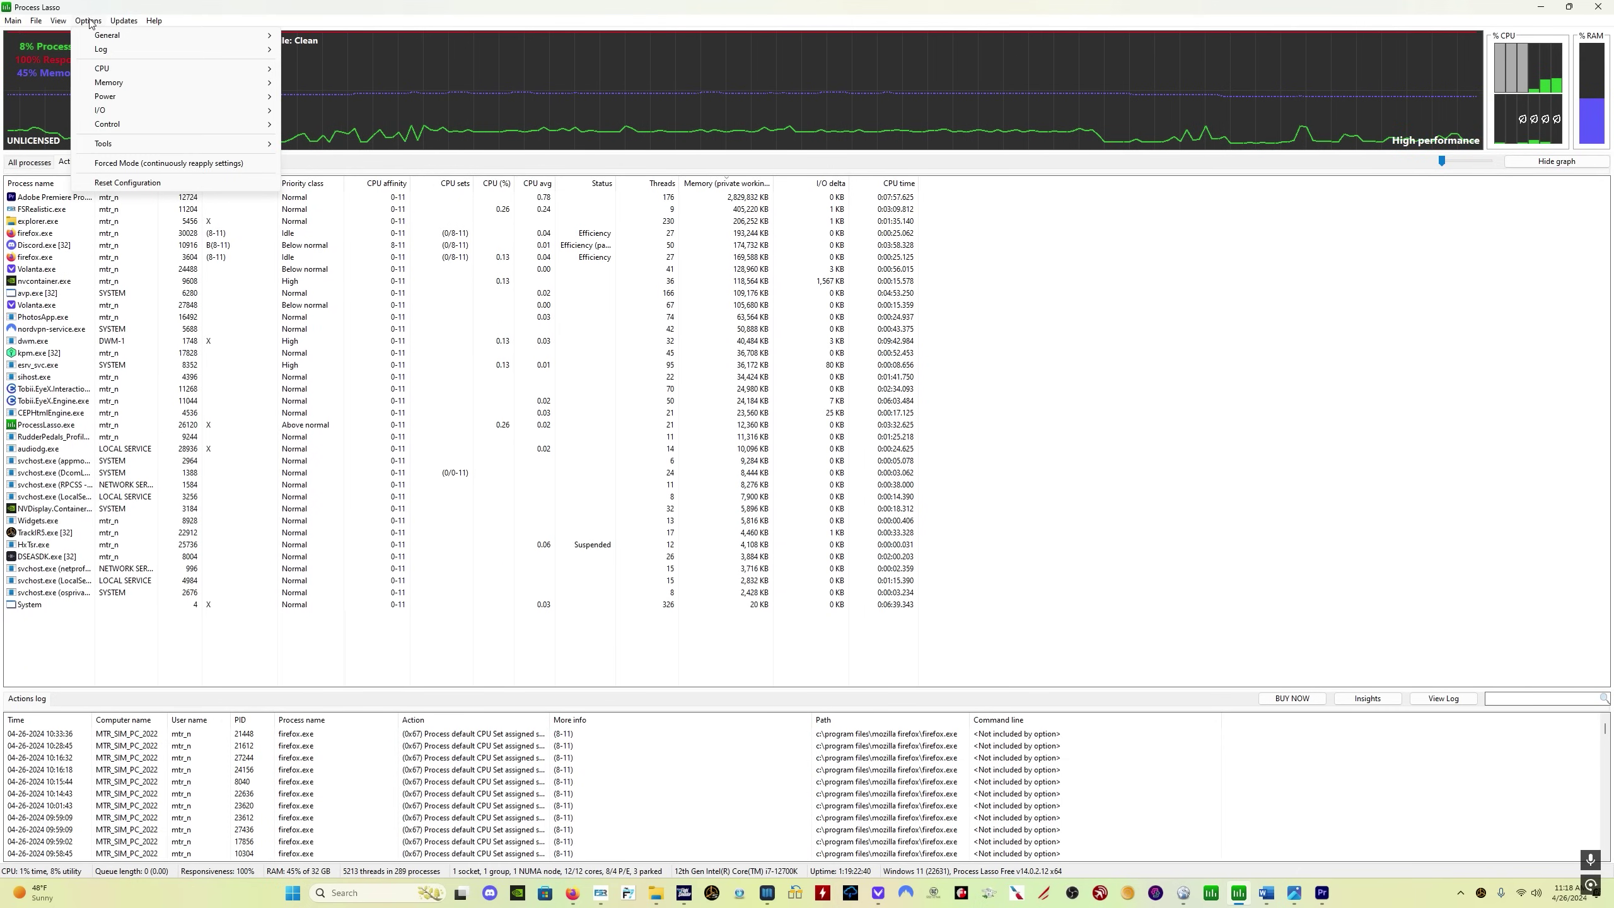
mouse_move(111, 85)
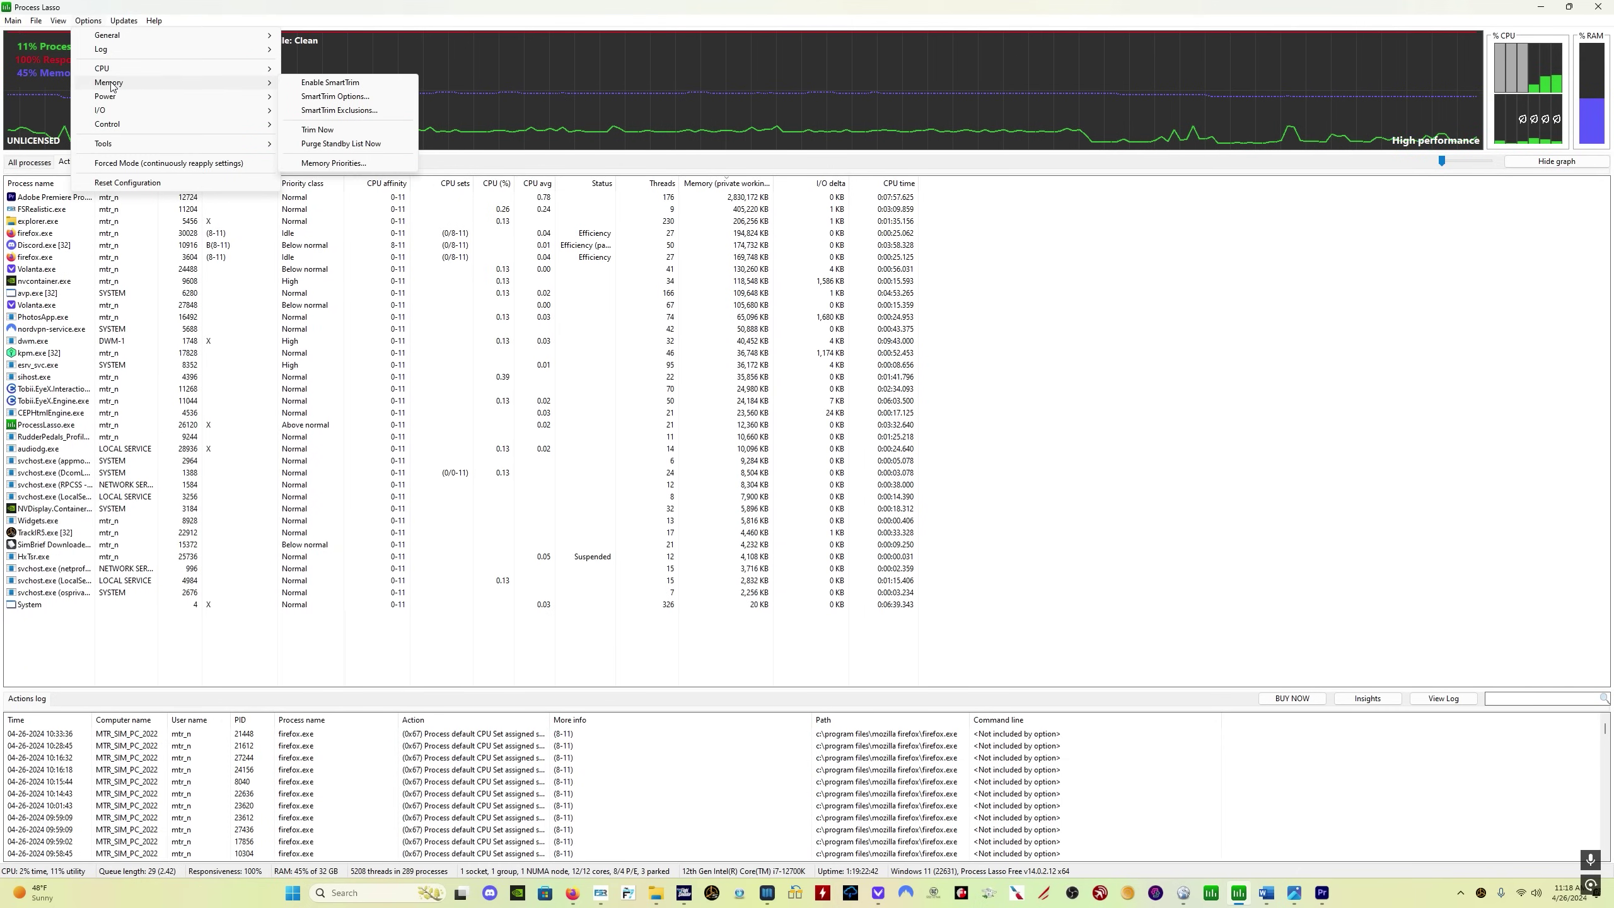
left_click(339, 97)
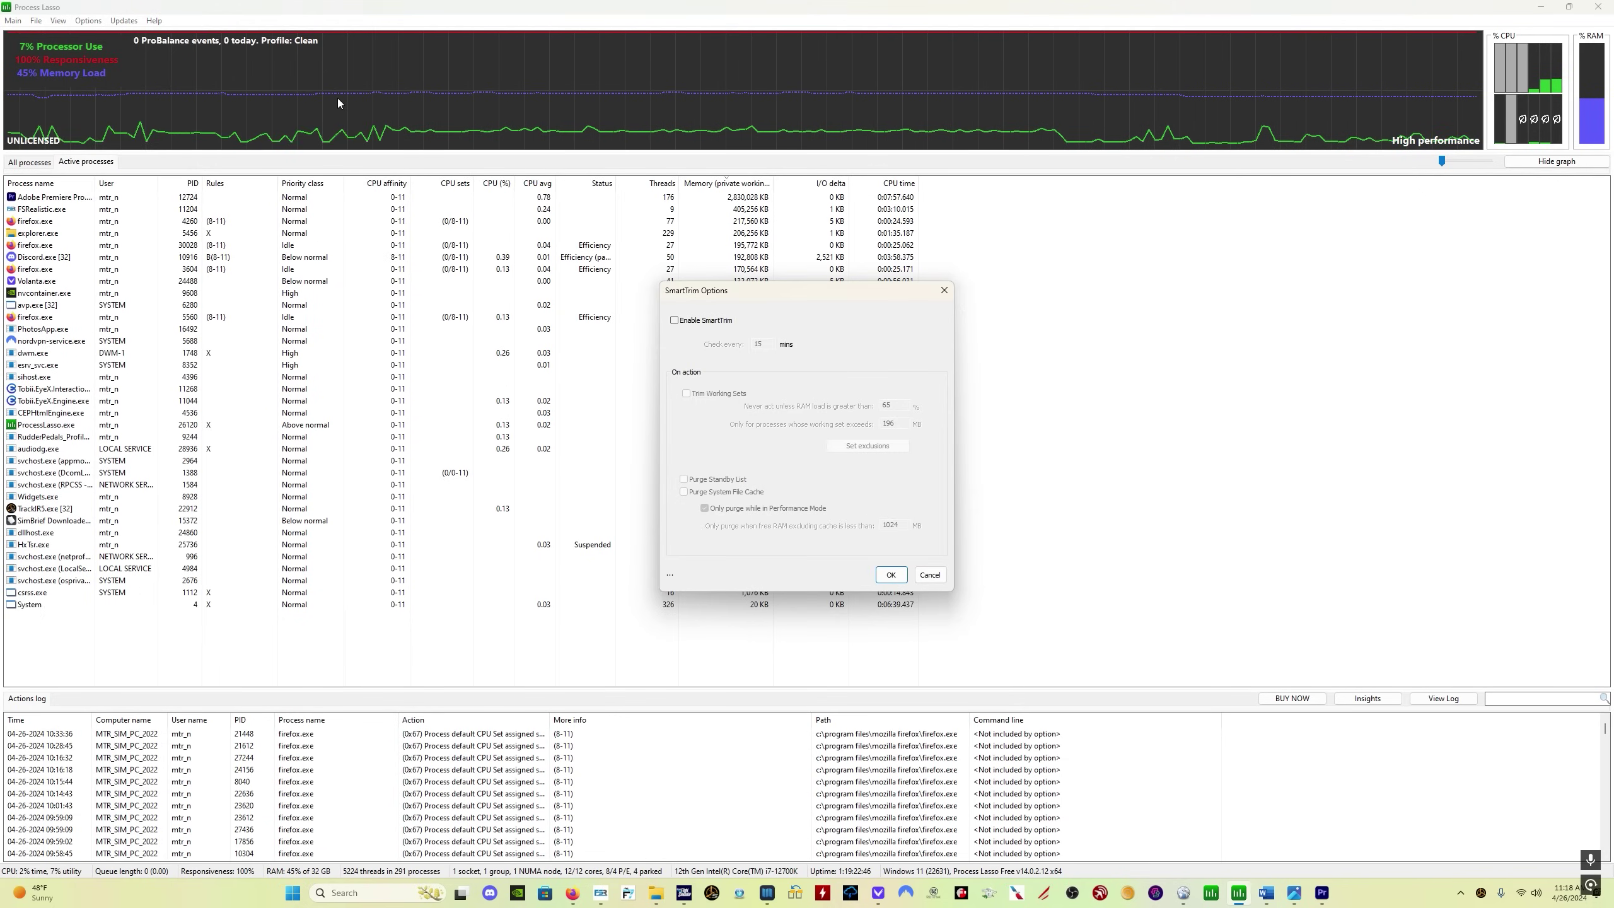
left_click(674, 320)
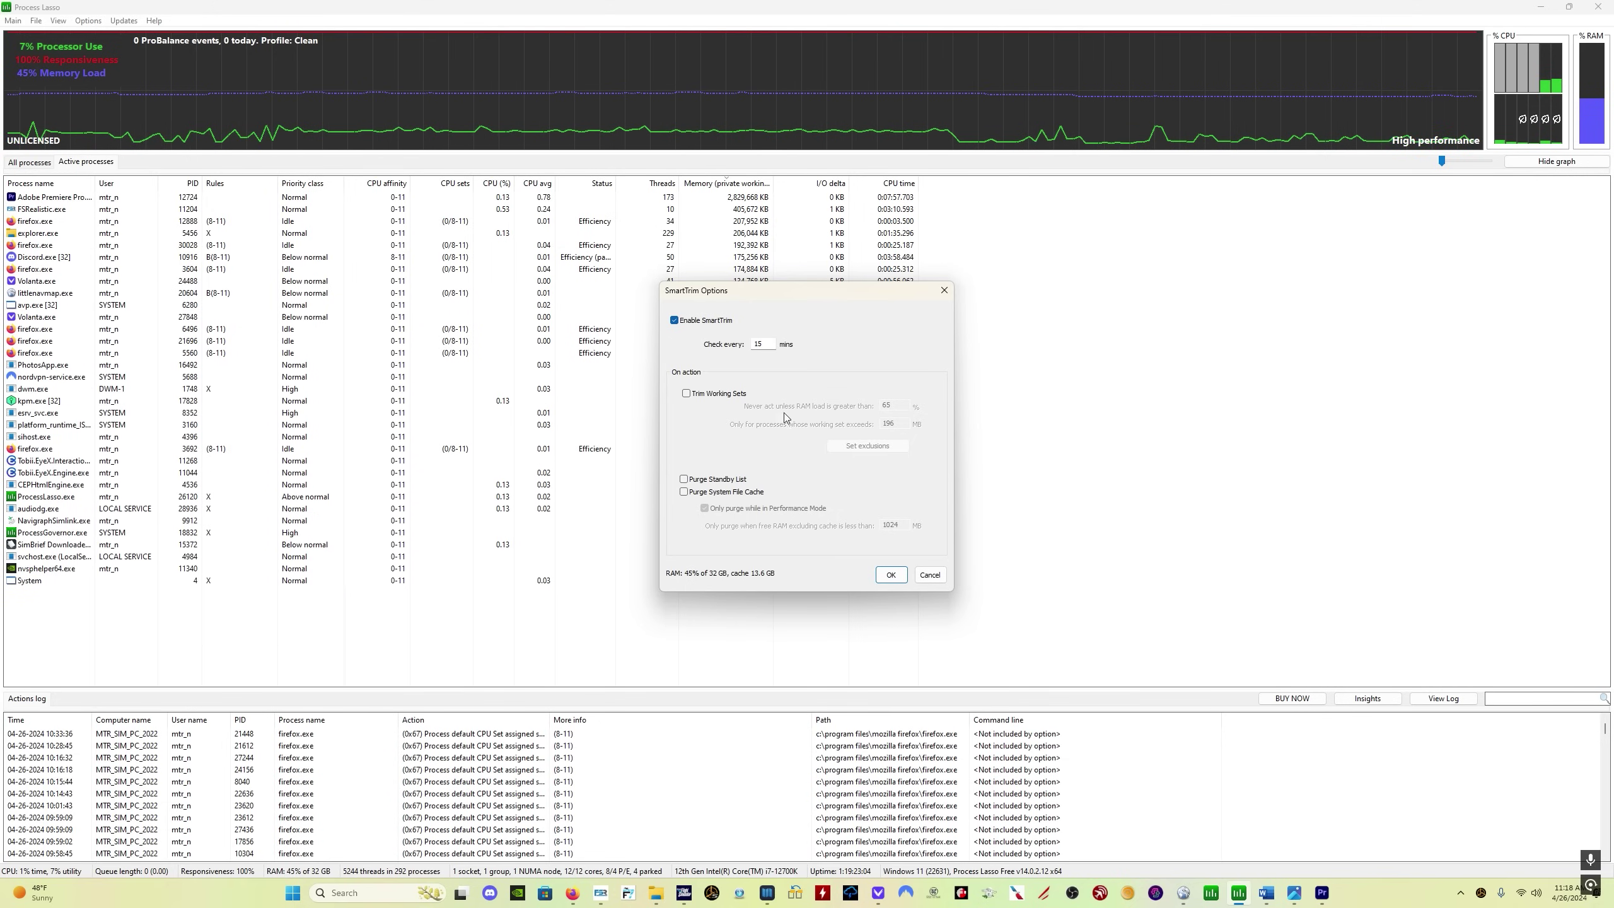
left_click(687, 394)
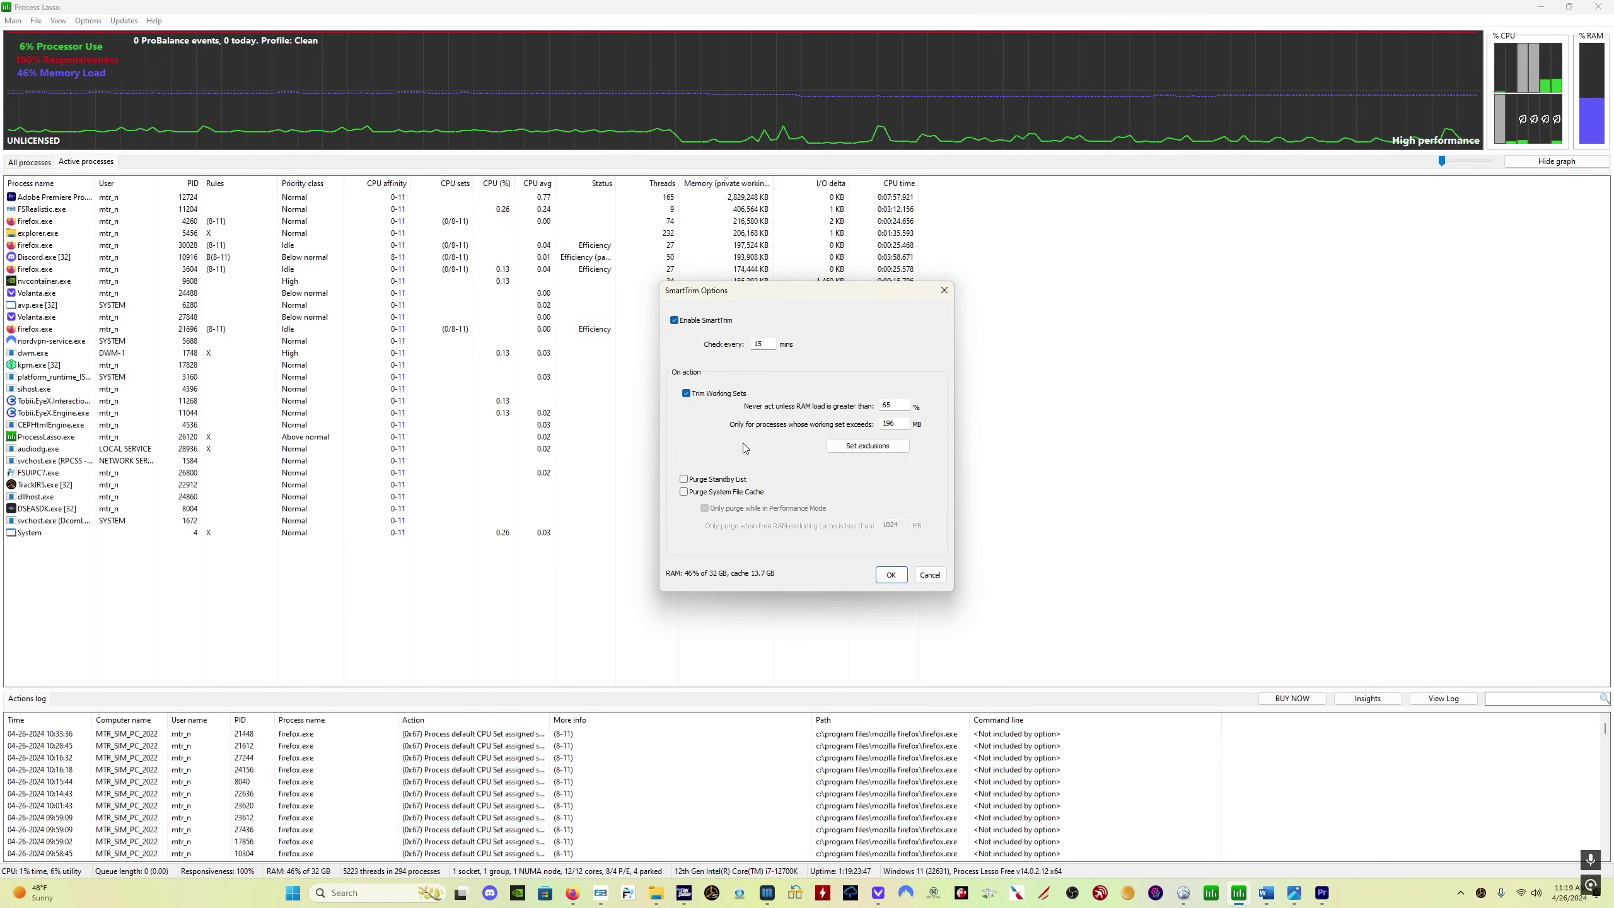
left_click(684, 479)
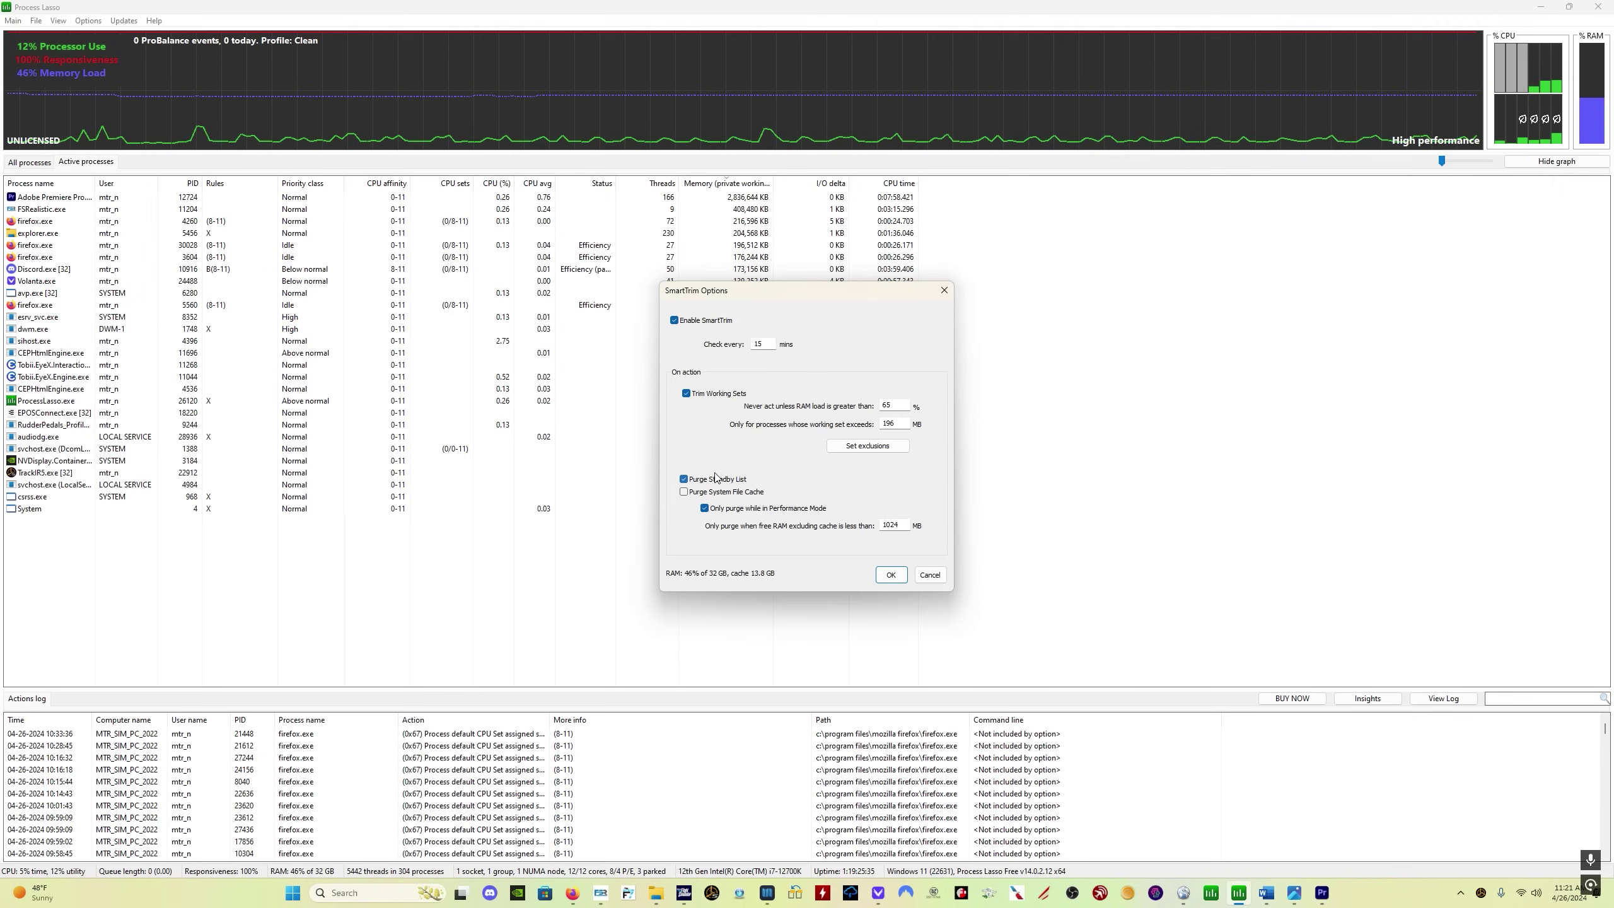
left_click(884, 577)
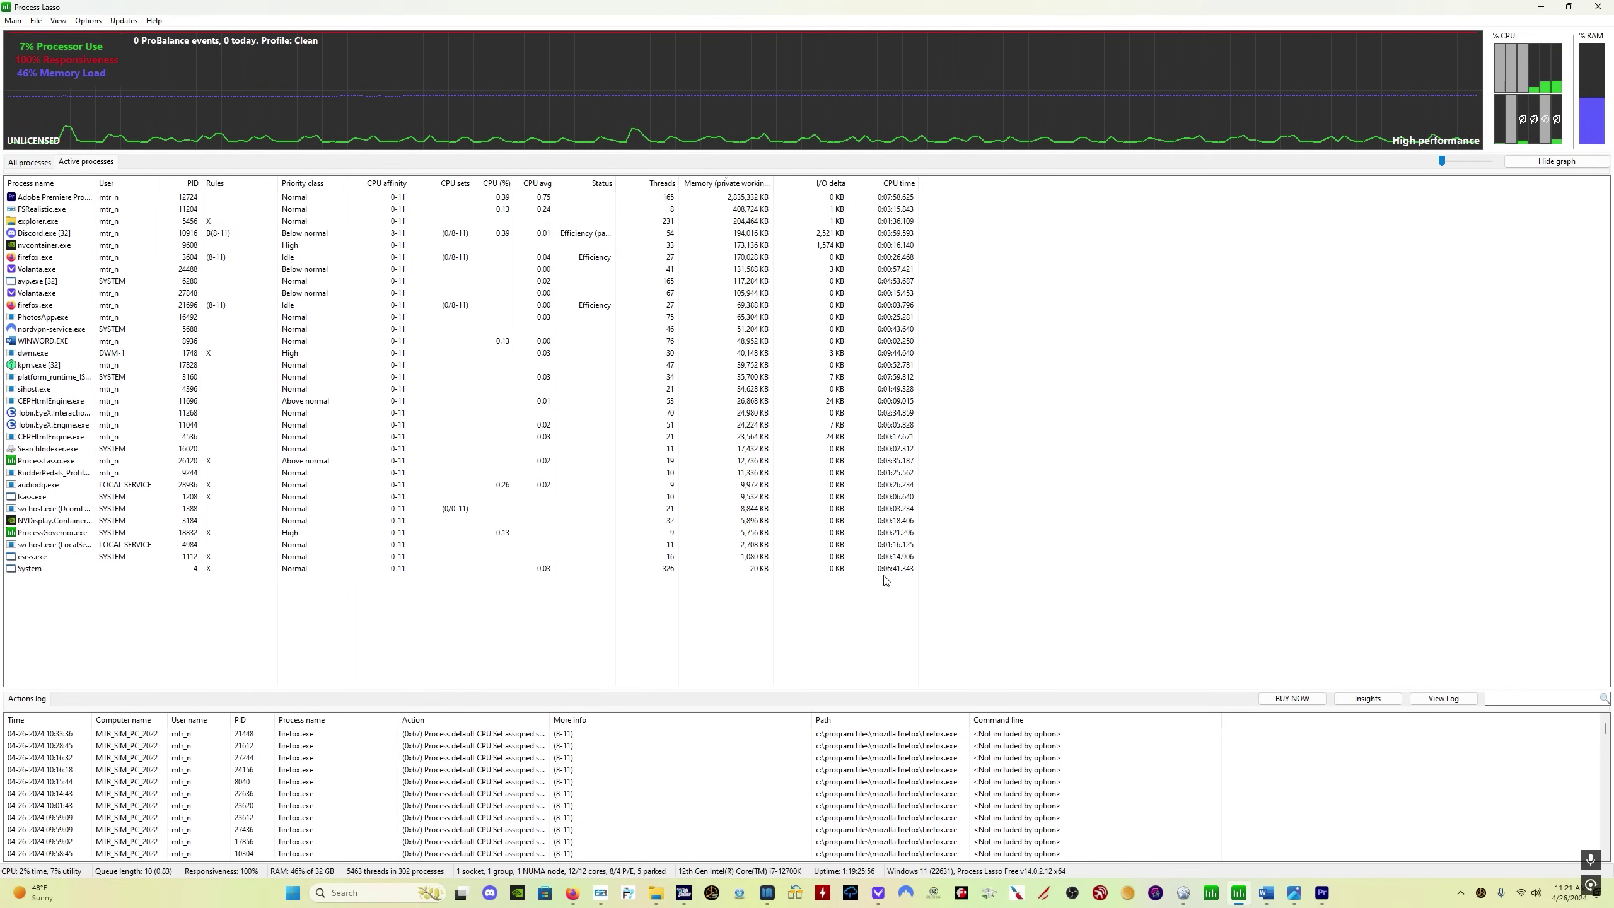
Step: Add flightsimulator.exe to the processes excluded from SmartTrim and save the exclusion list
left_click(89, 20)
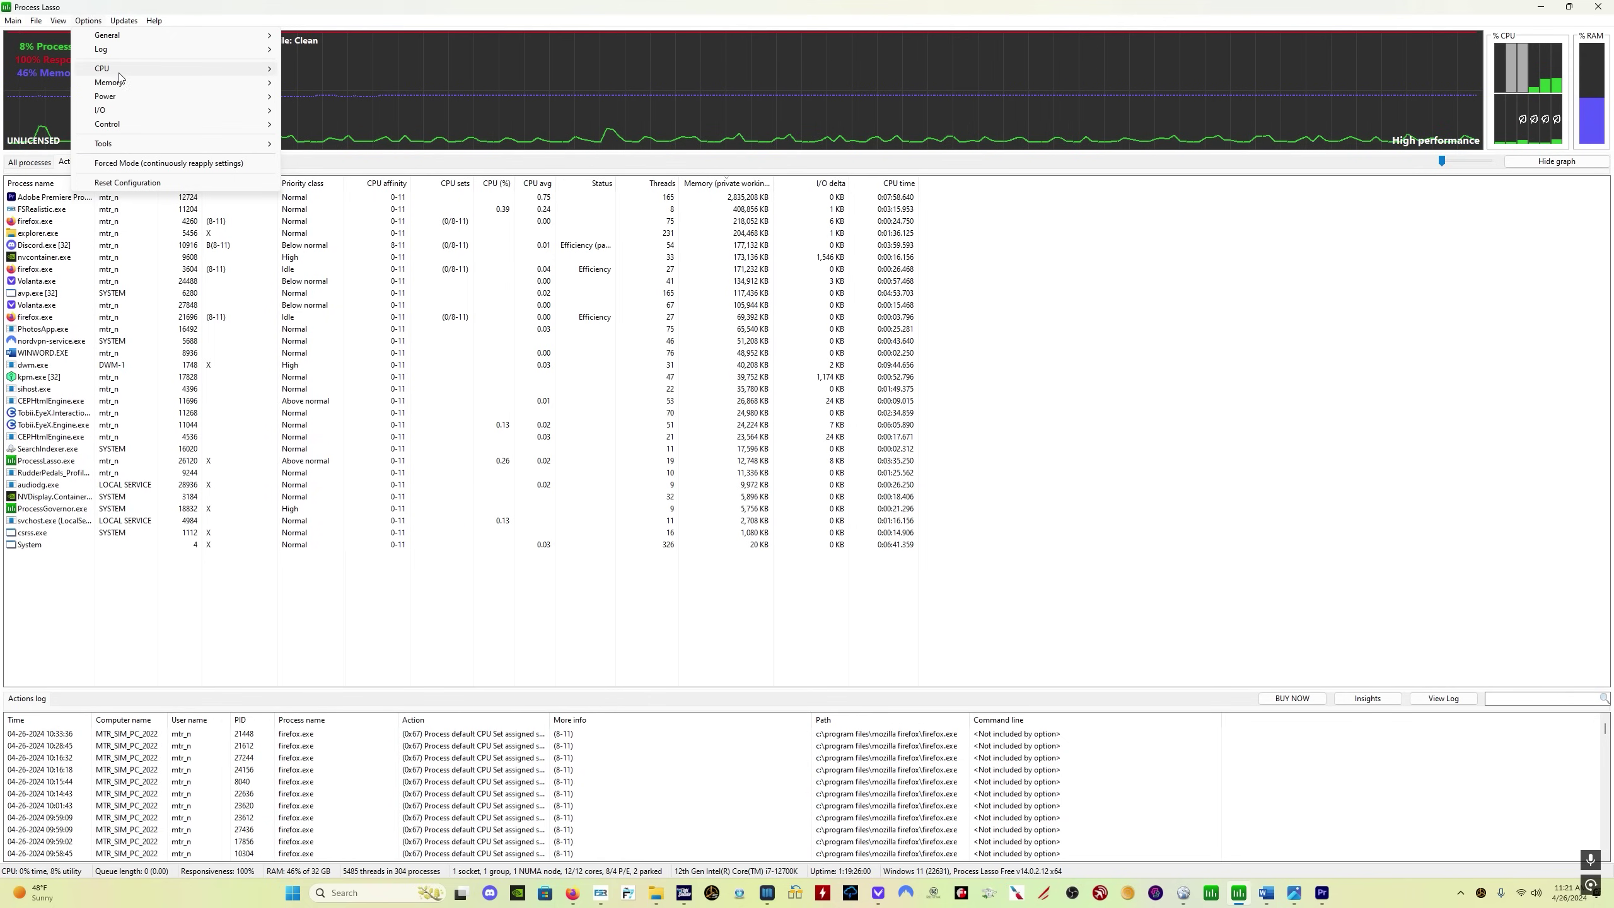
mouse_move(159, 85)
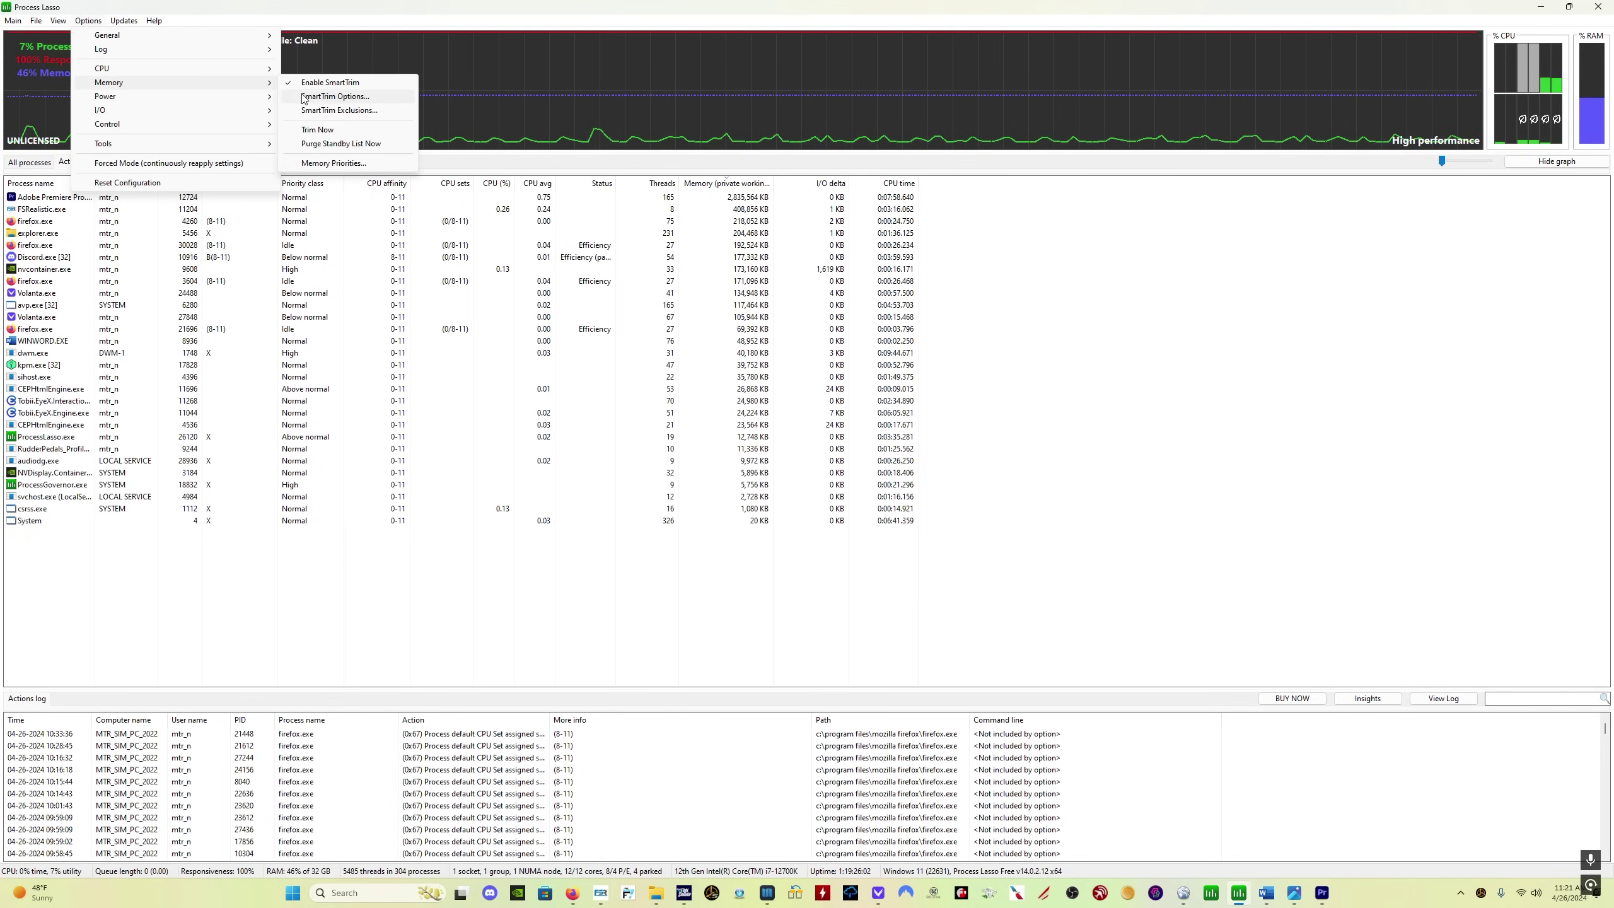
left_click(354, 111)
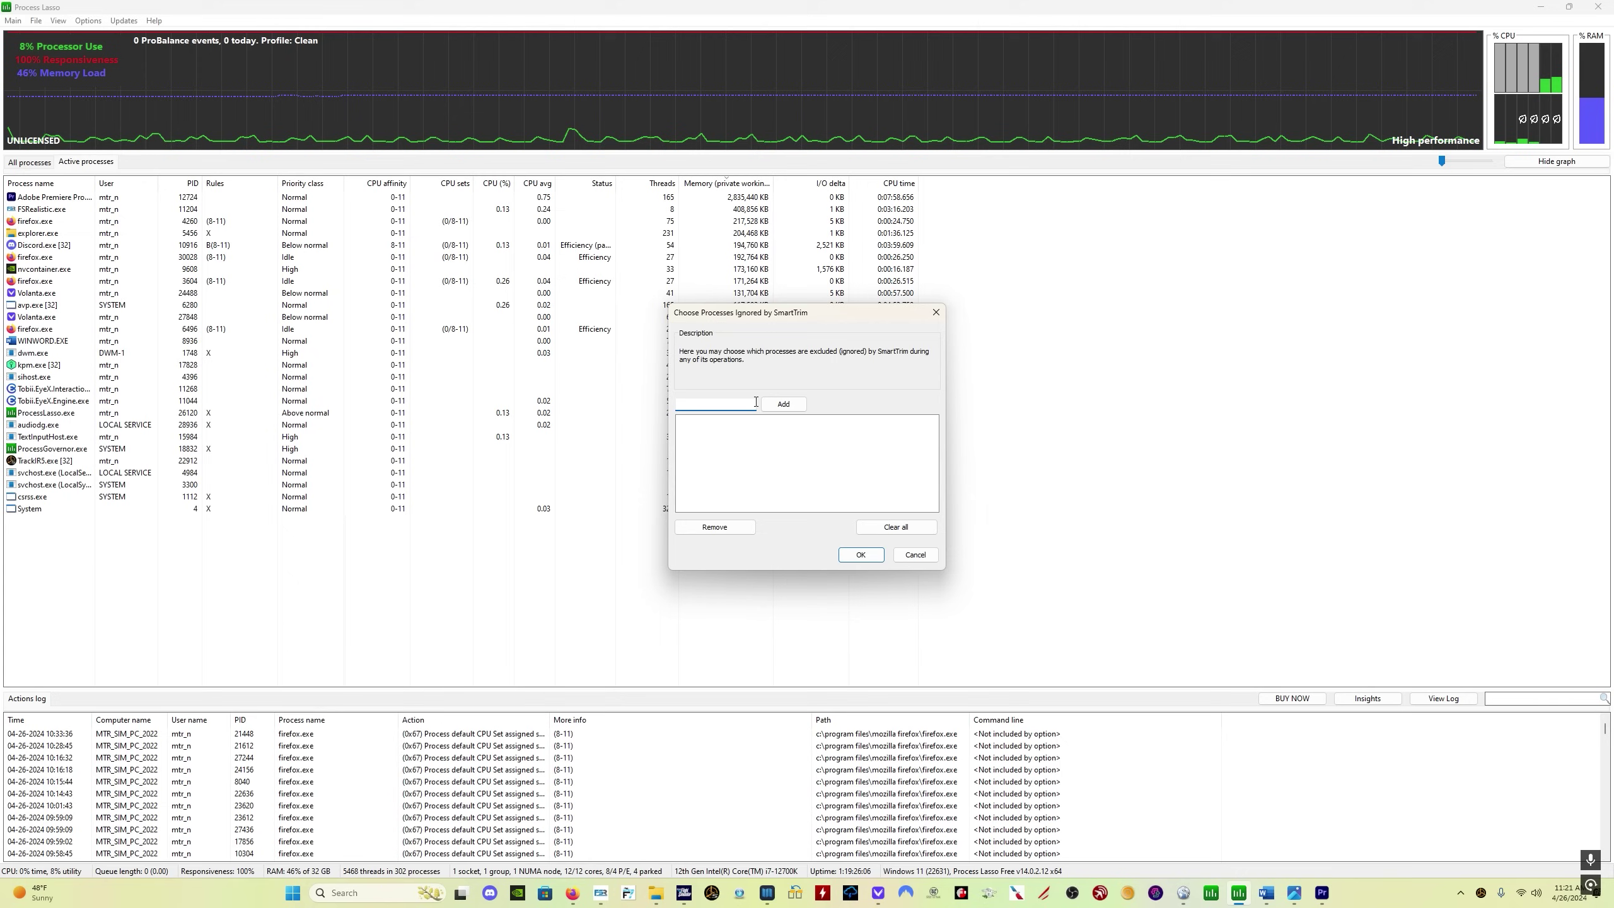
type("flightsimulator.exe")
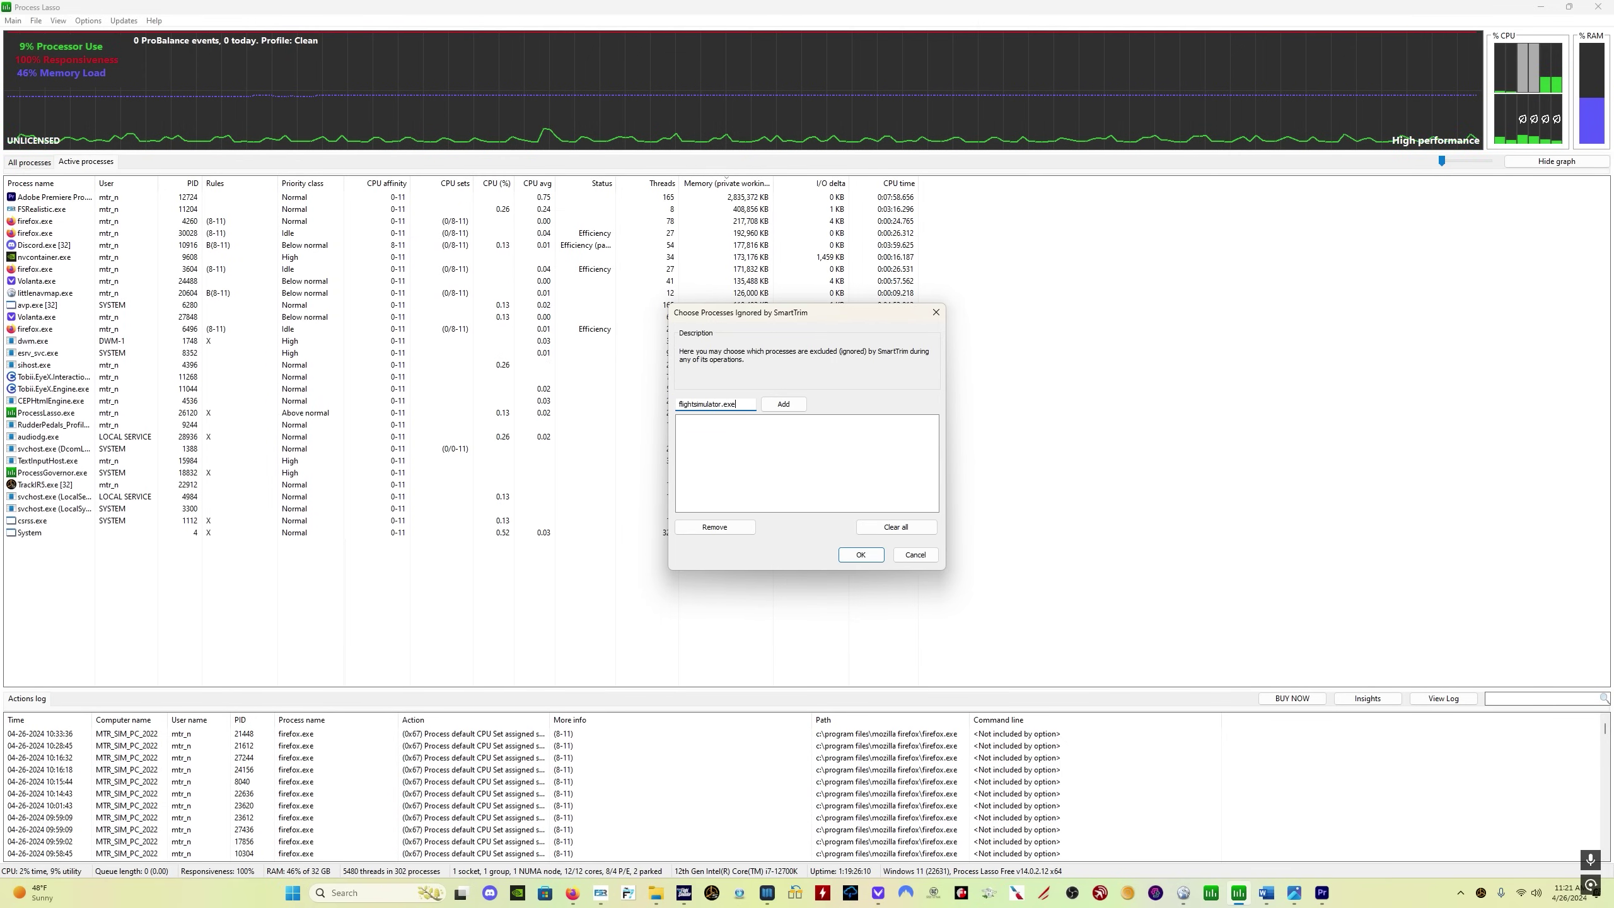
left_click(784, 403)
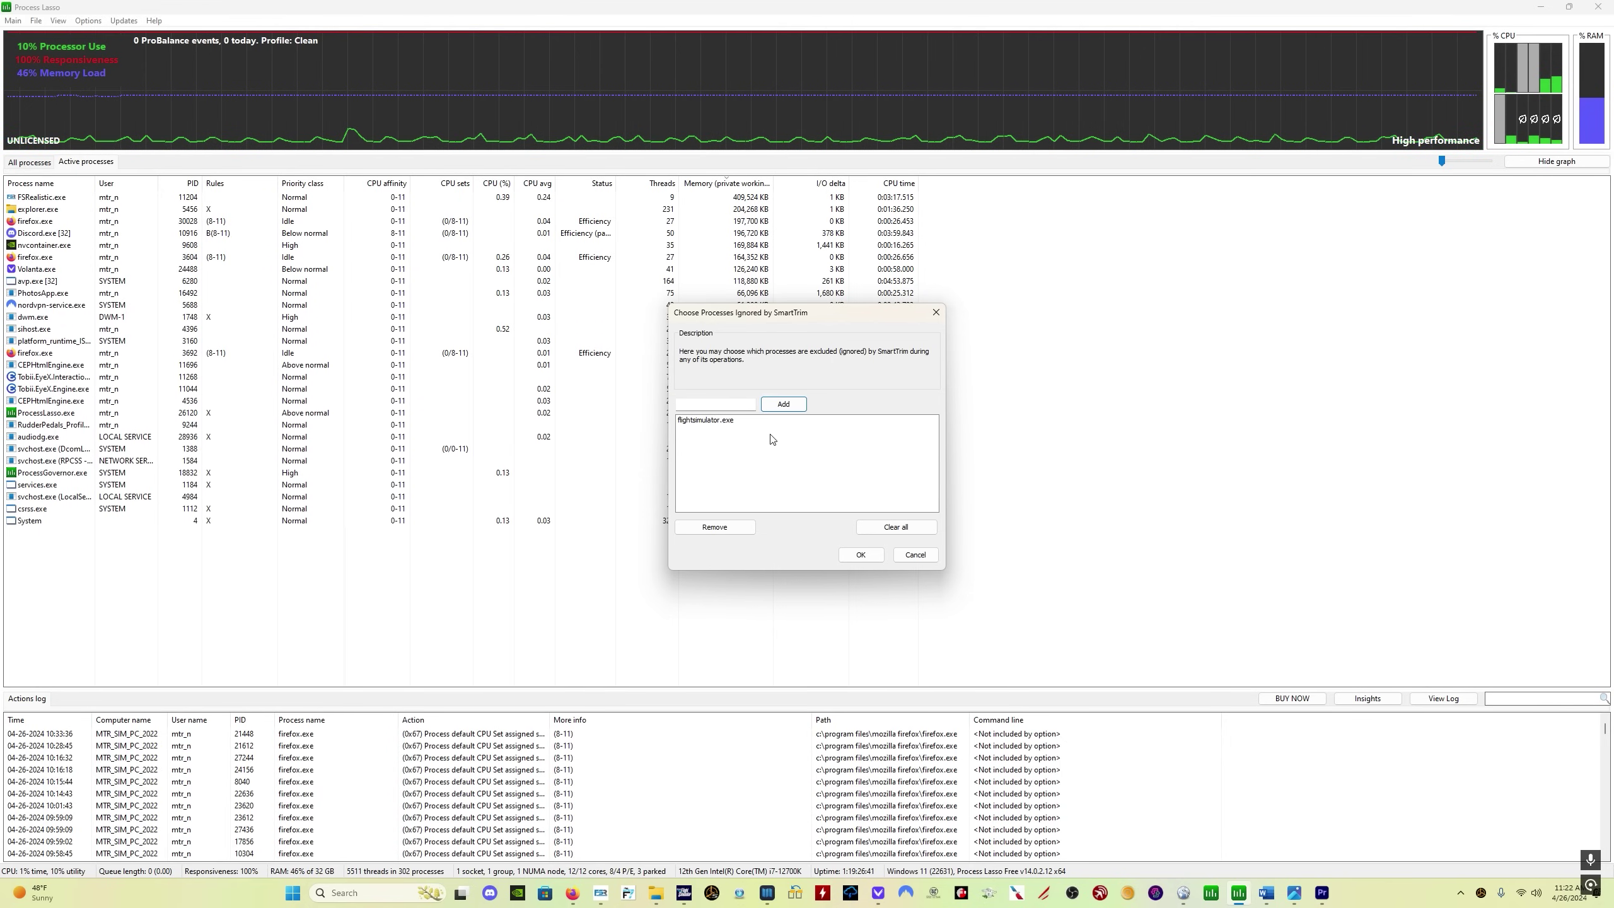
left_click(858, 555)
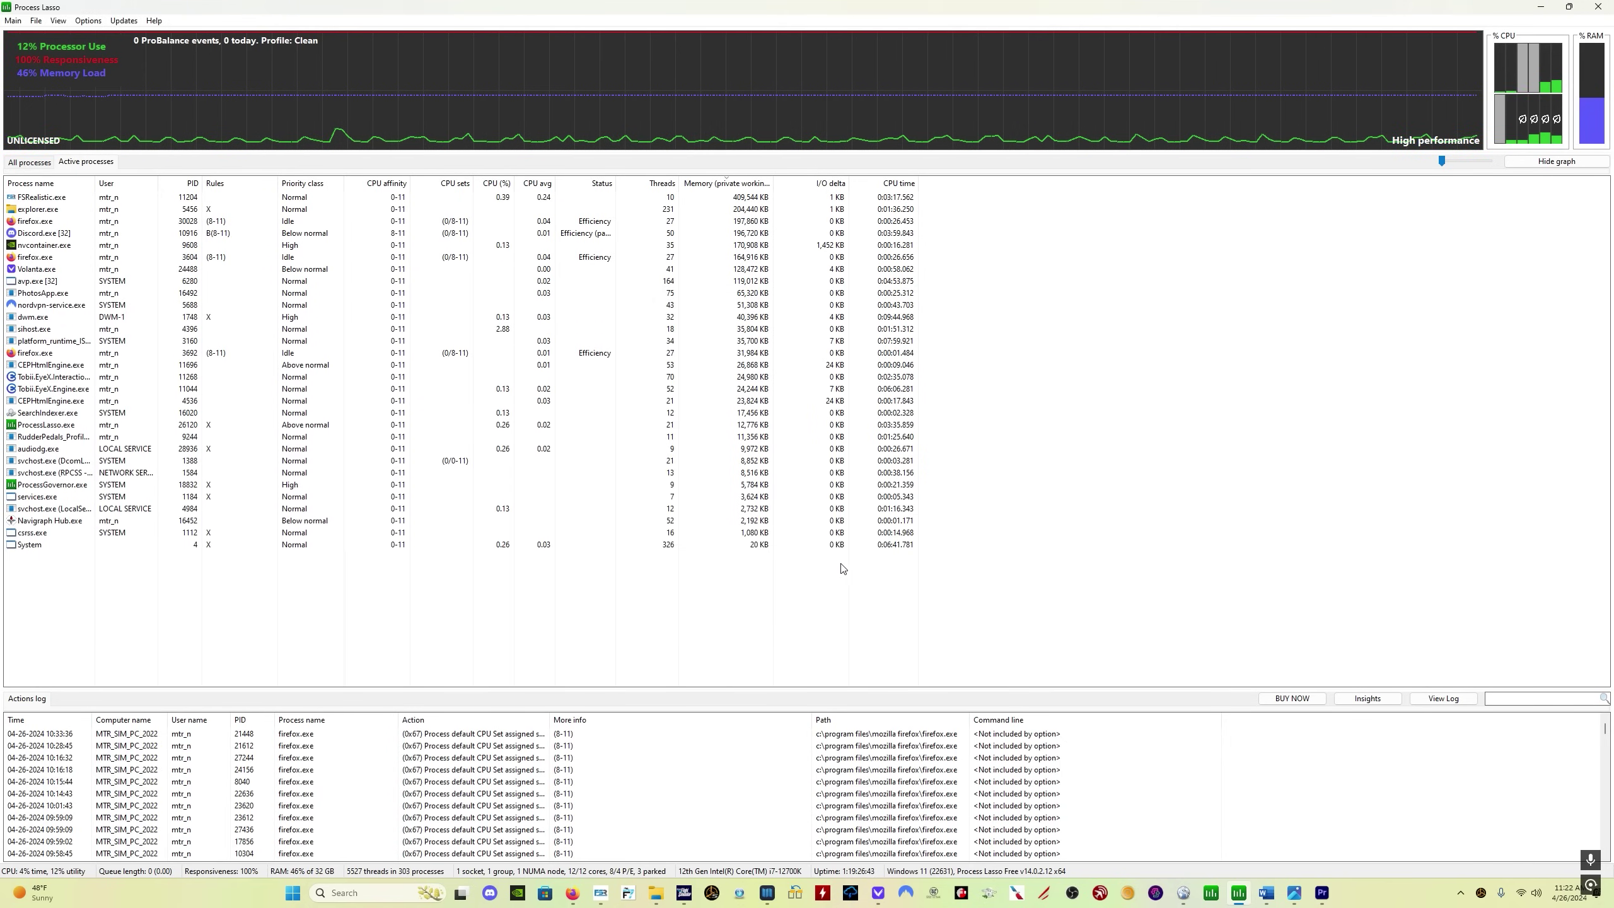
Step: Add flightsimulator.exe to the processes excluded from ProBalance and save the exclusion list
left_click(87, 20)
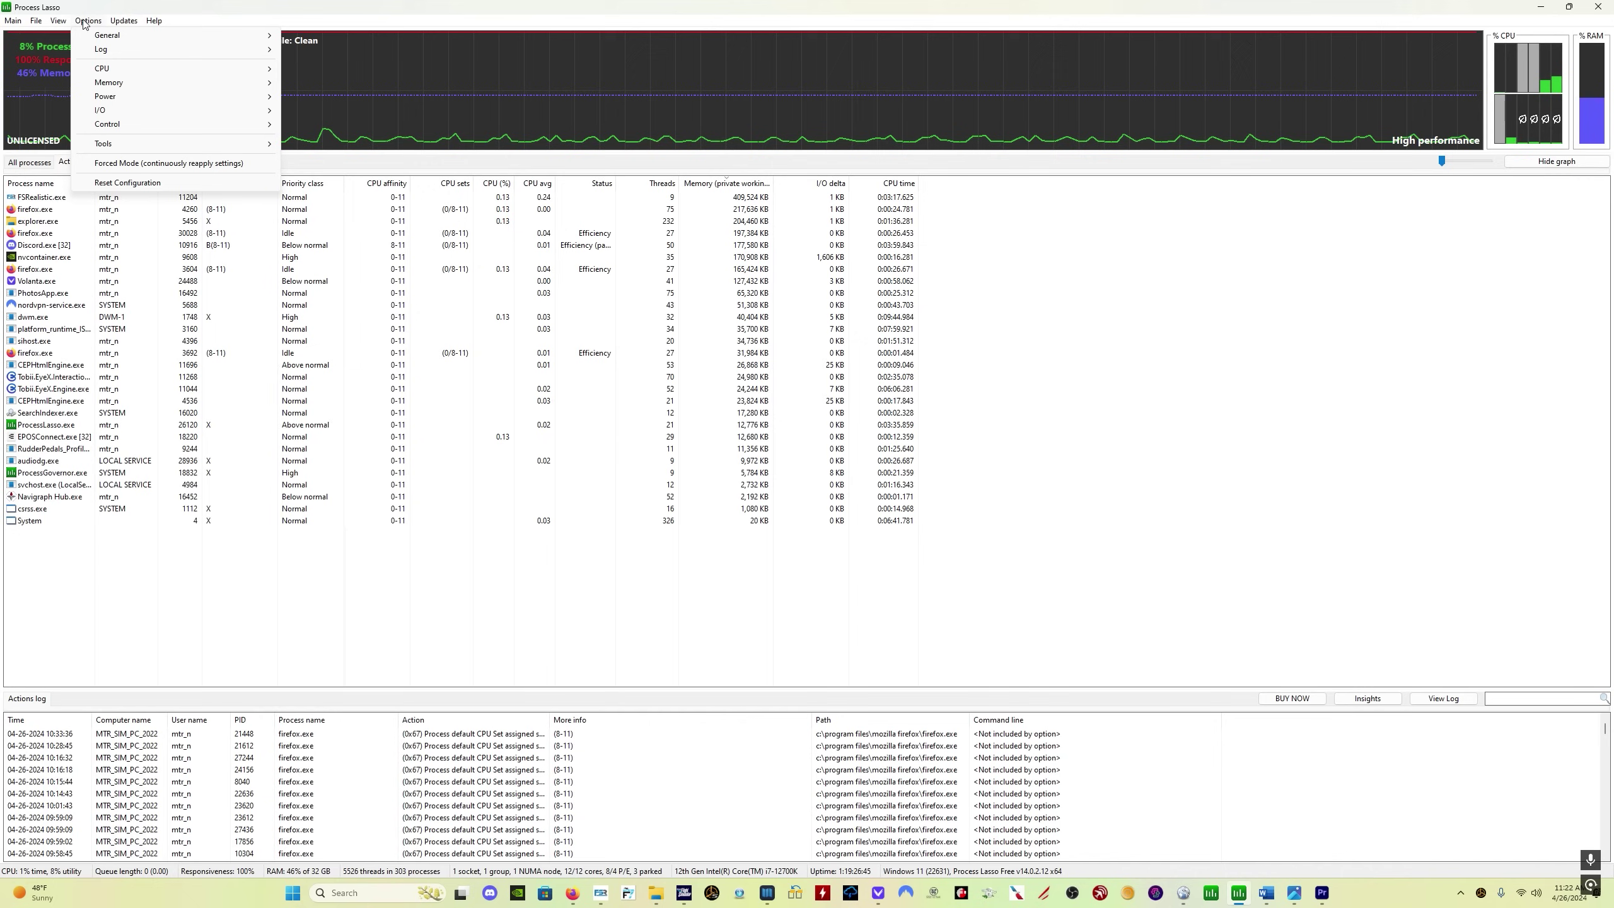
mouse_move(126, 70)
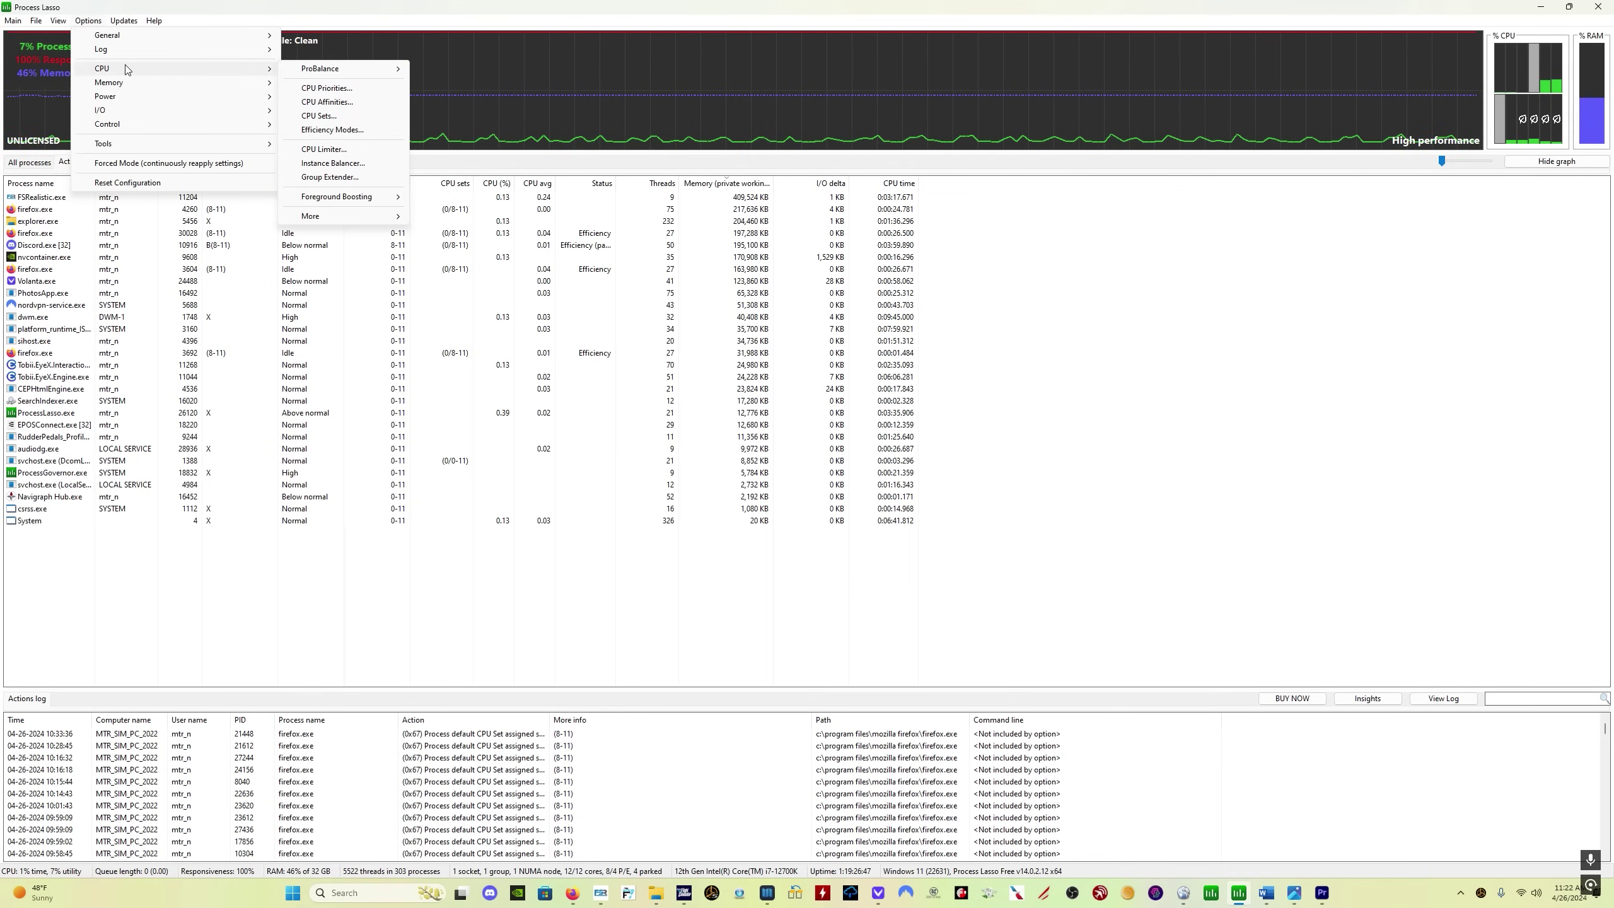
mouse_move(306, 74)
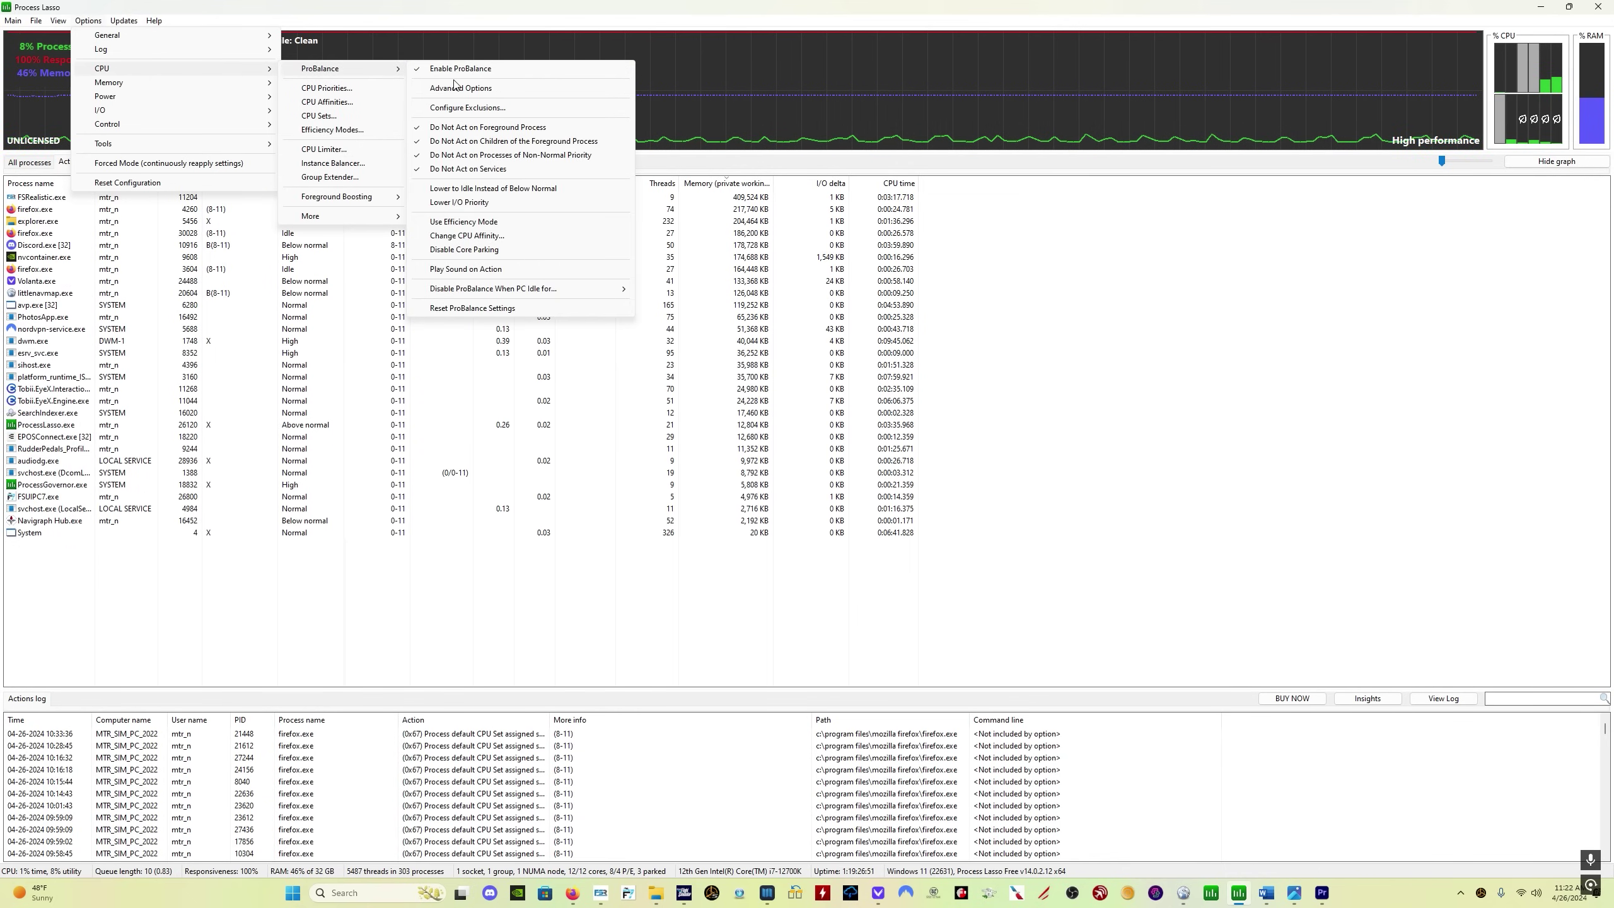
left_click(473, 108)
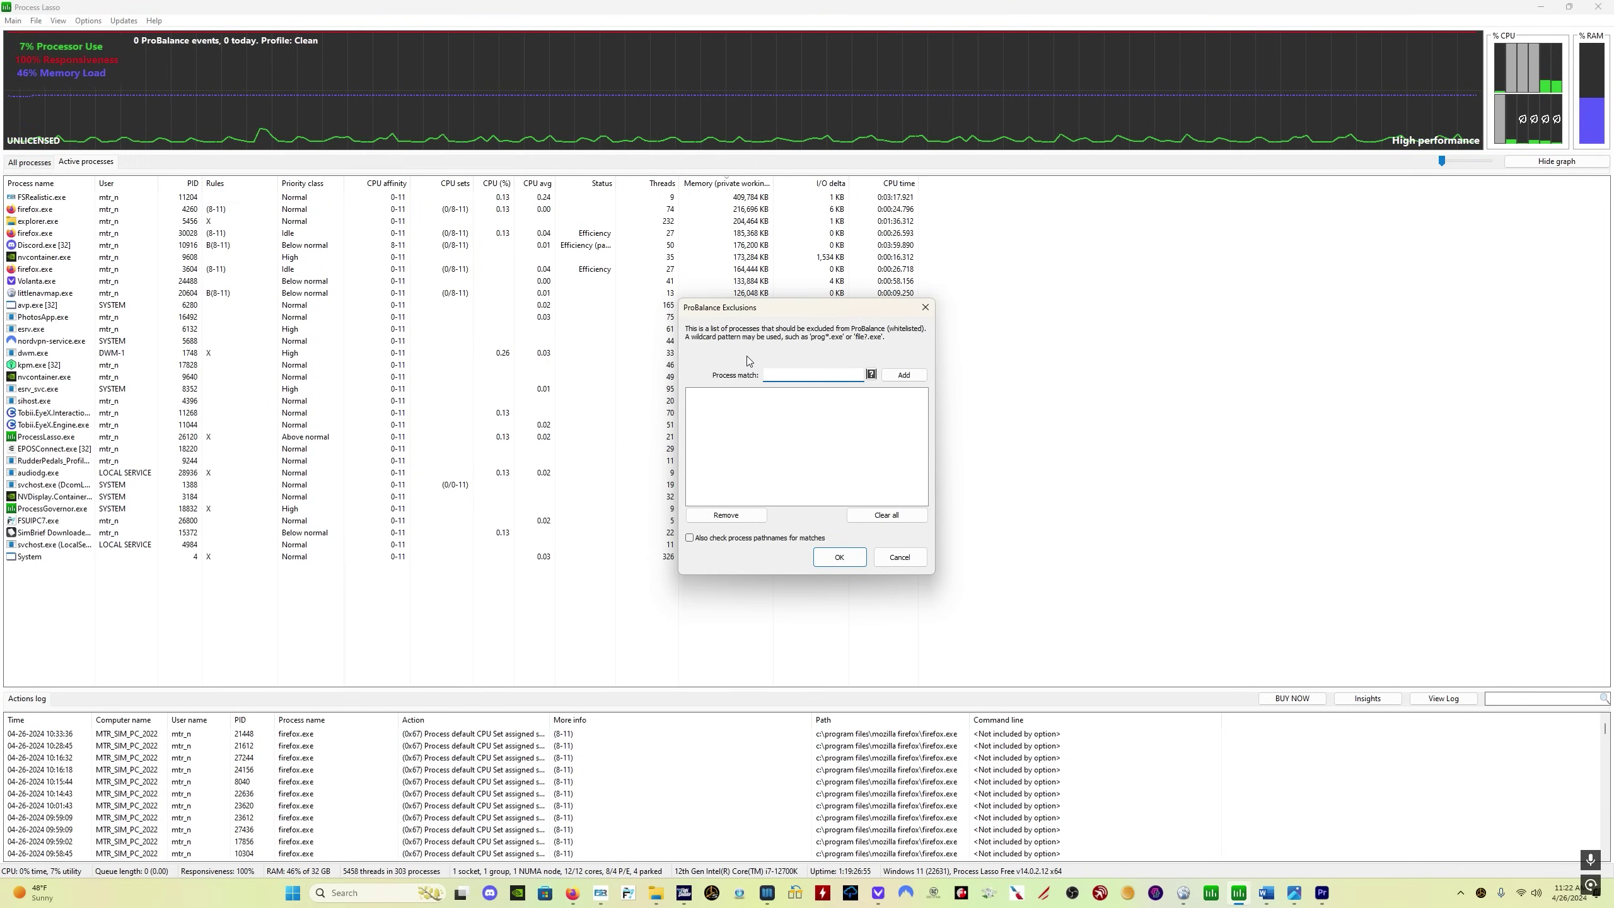
type("flig")
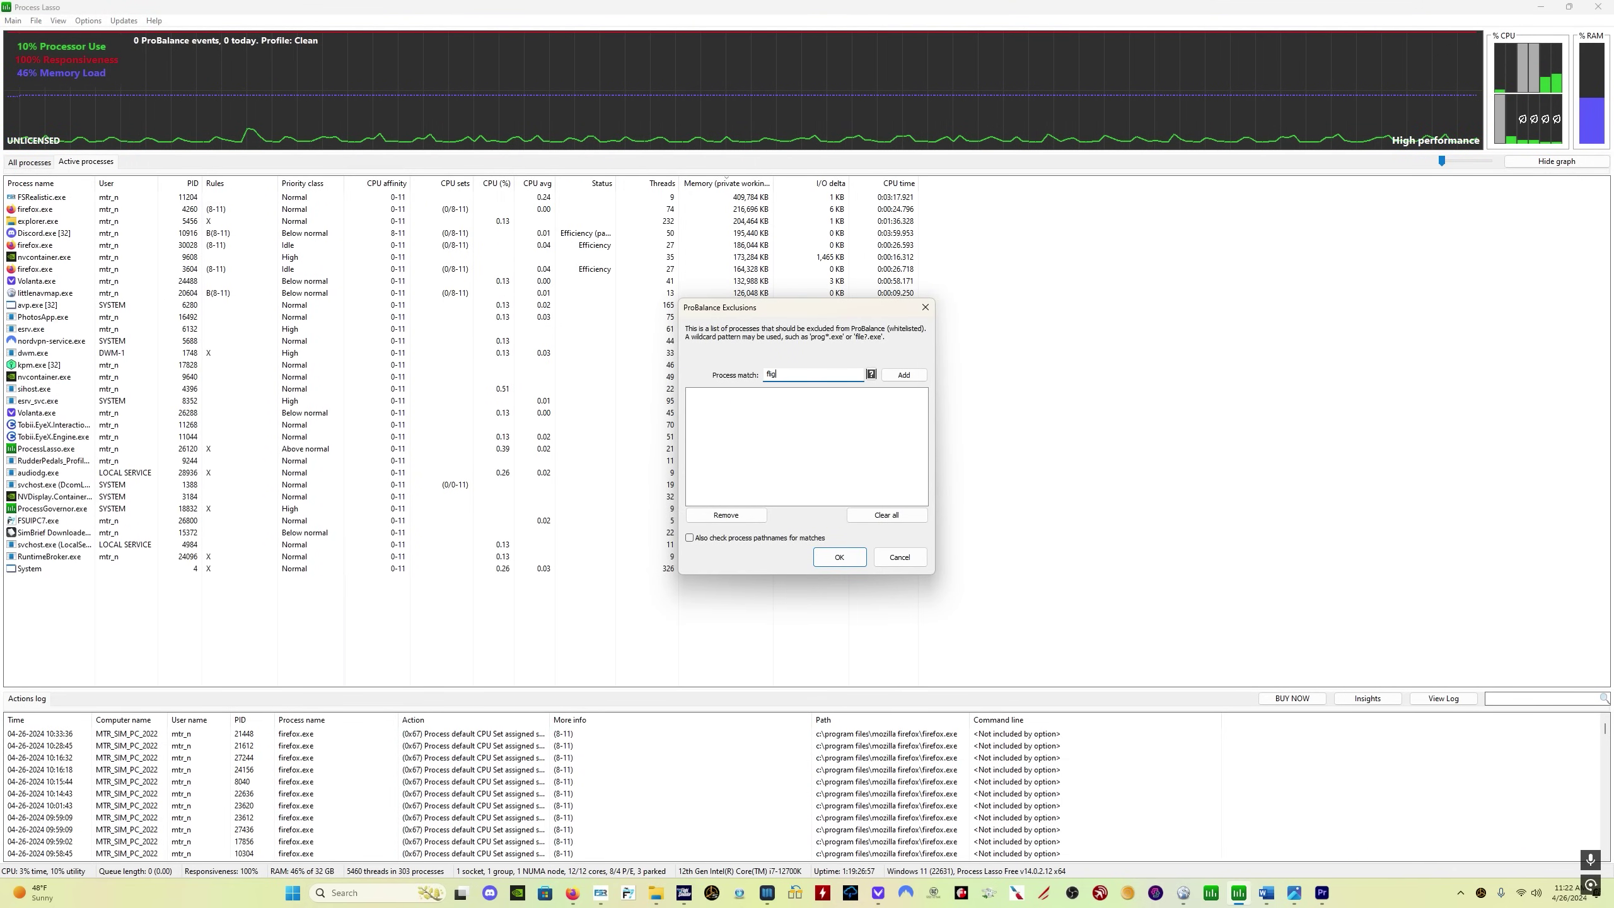
type("htsim")
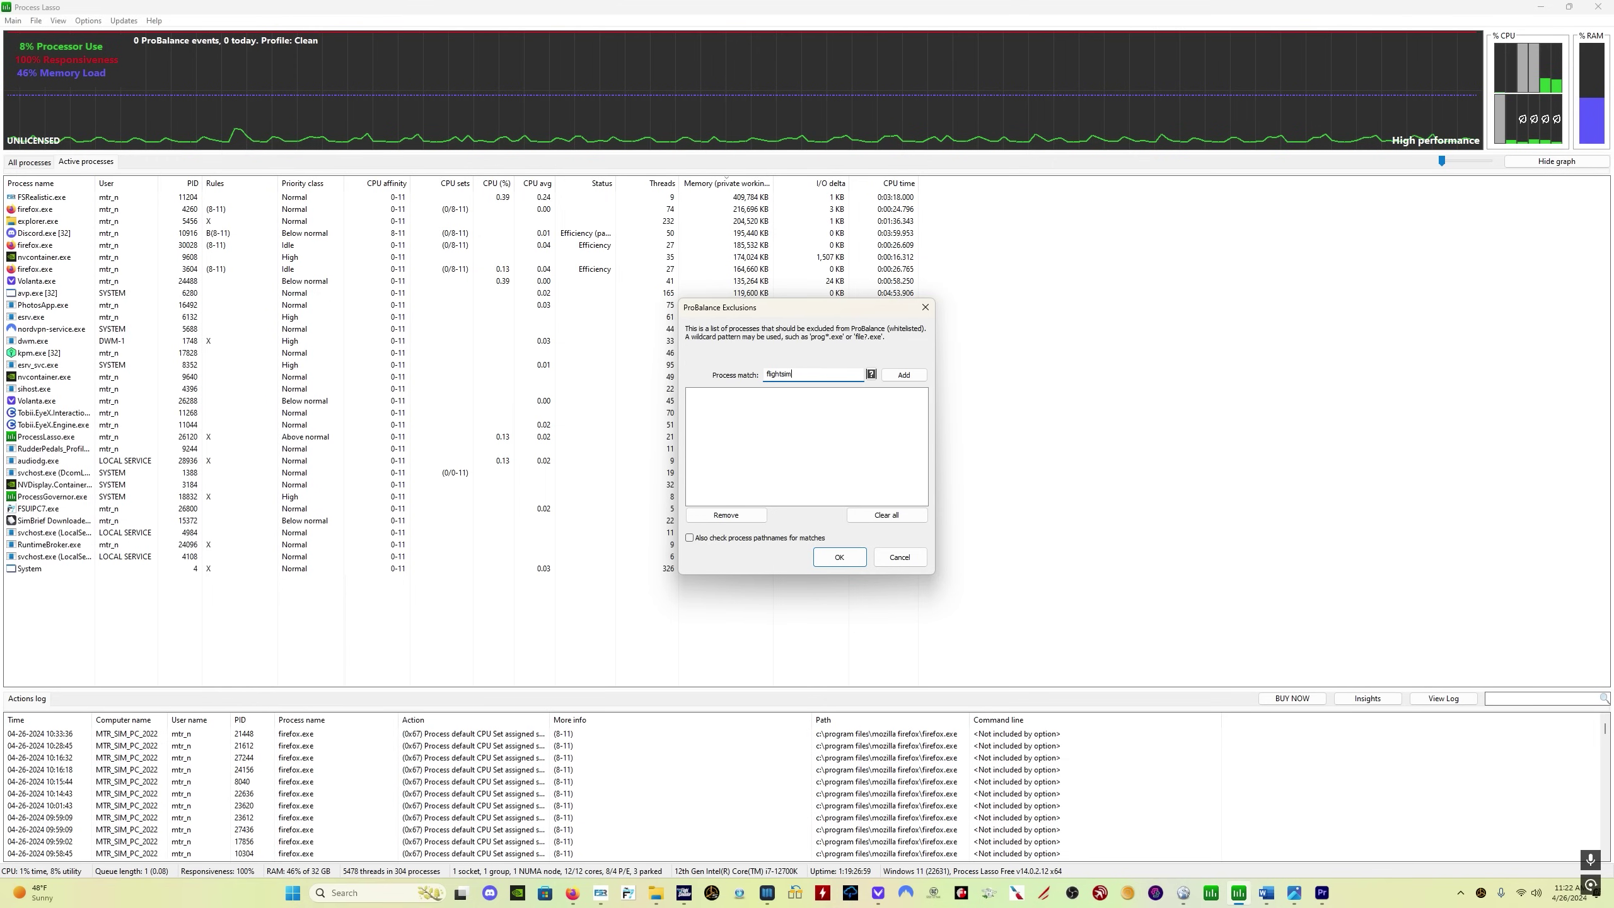
type("ulator.exe")
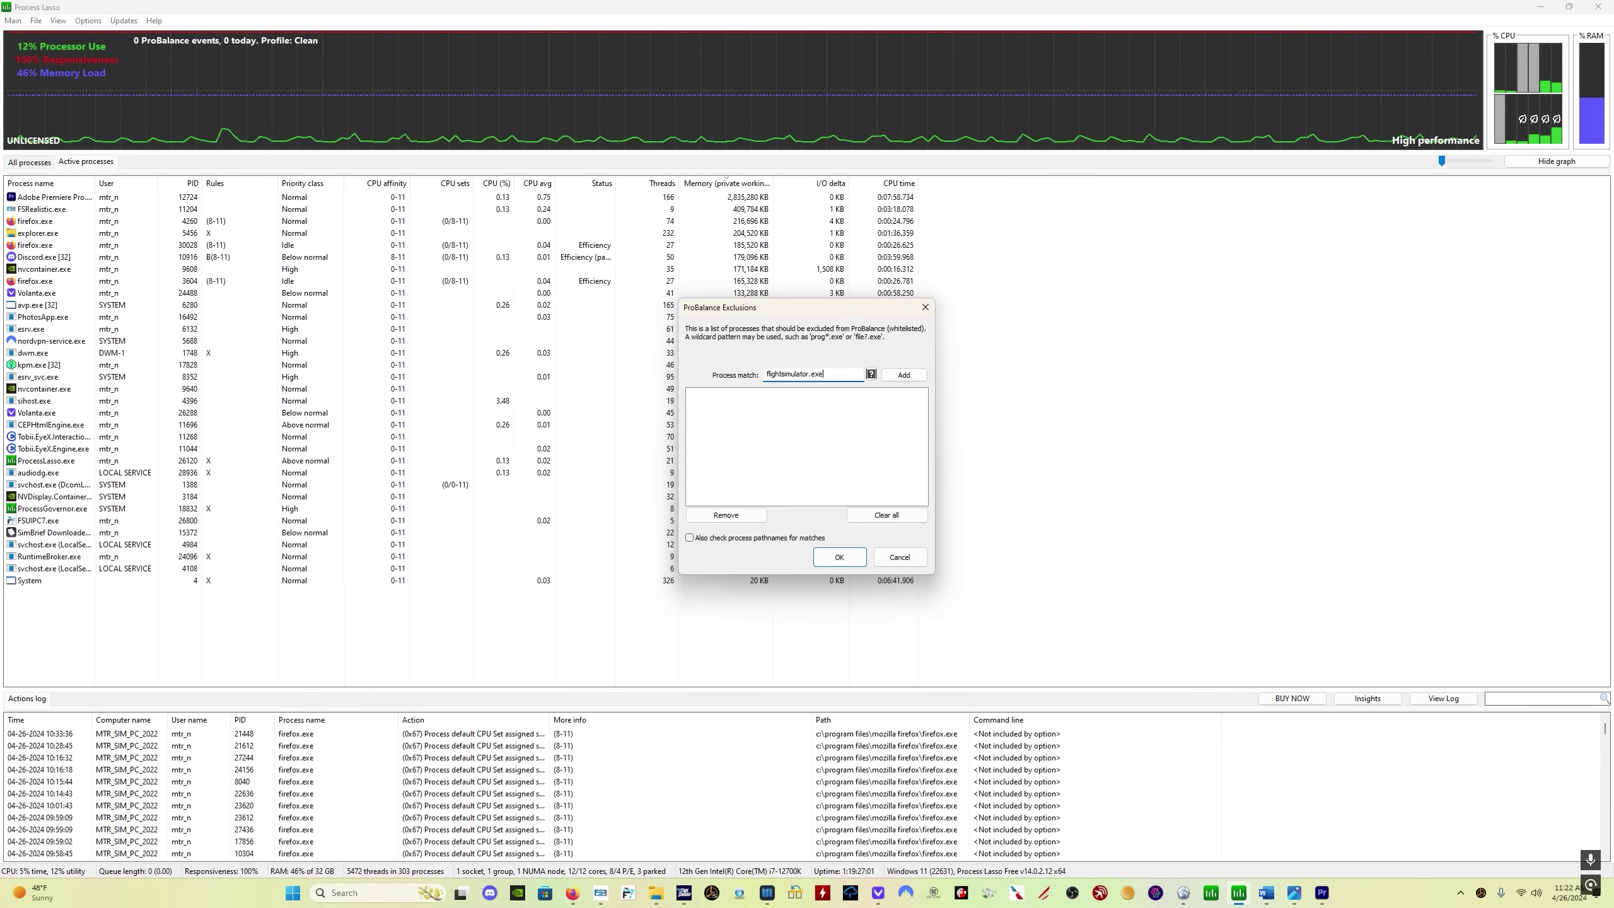
left_click(905, 374)
left_click(839, 555)
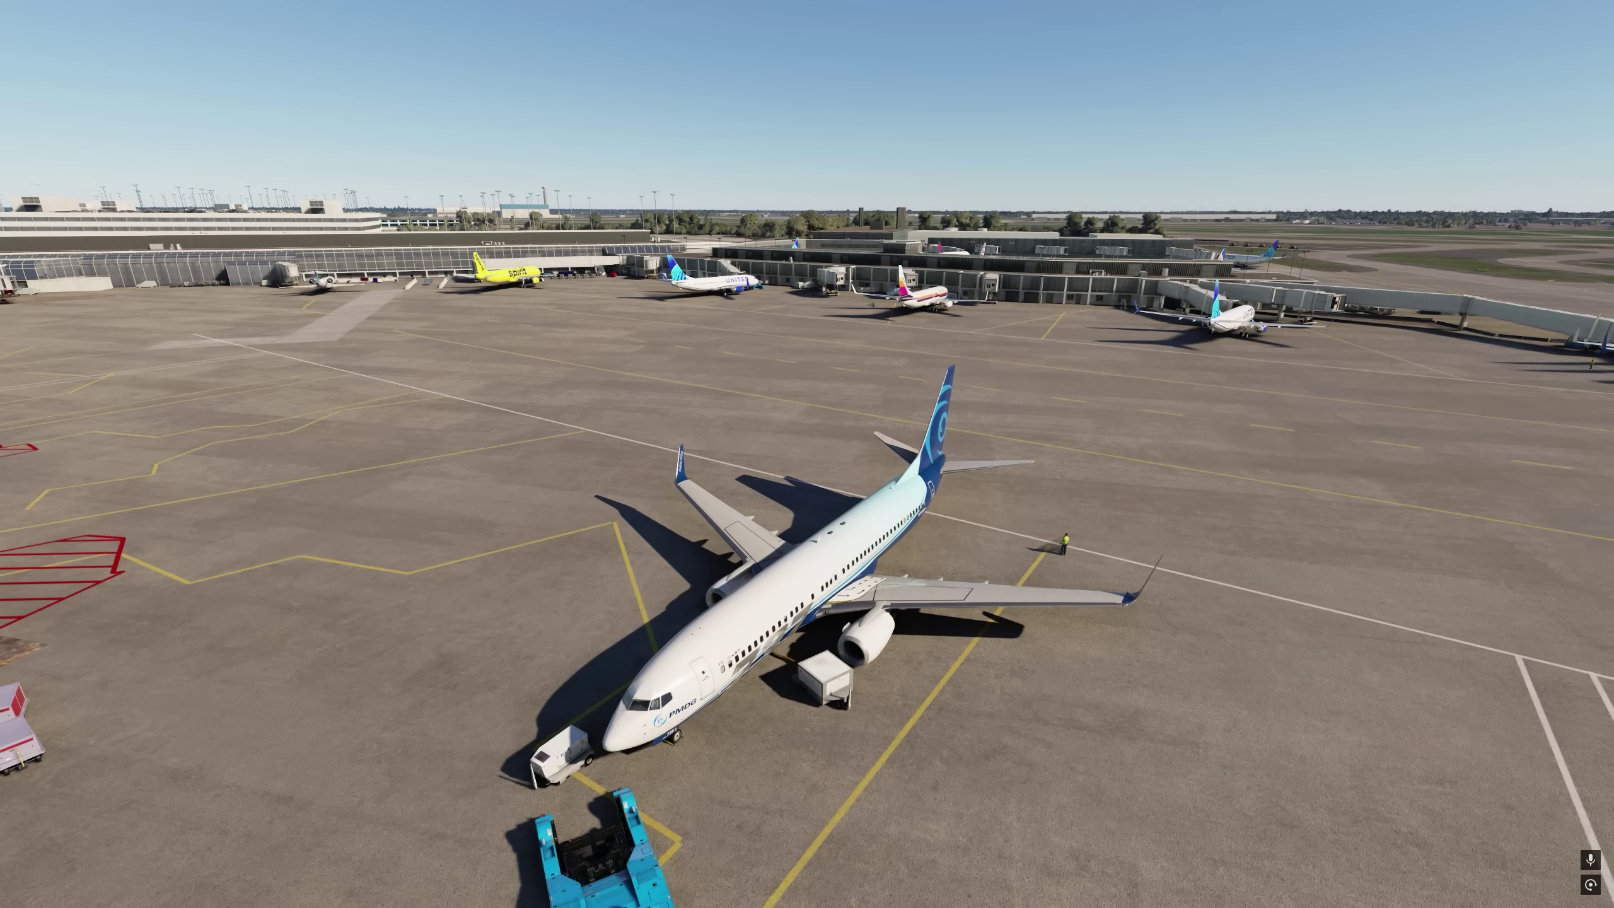
Step: Switch to Task Manager to check the system's memory usage, and minimise it once read
key("alt+Tab")
key("Tab")
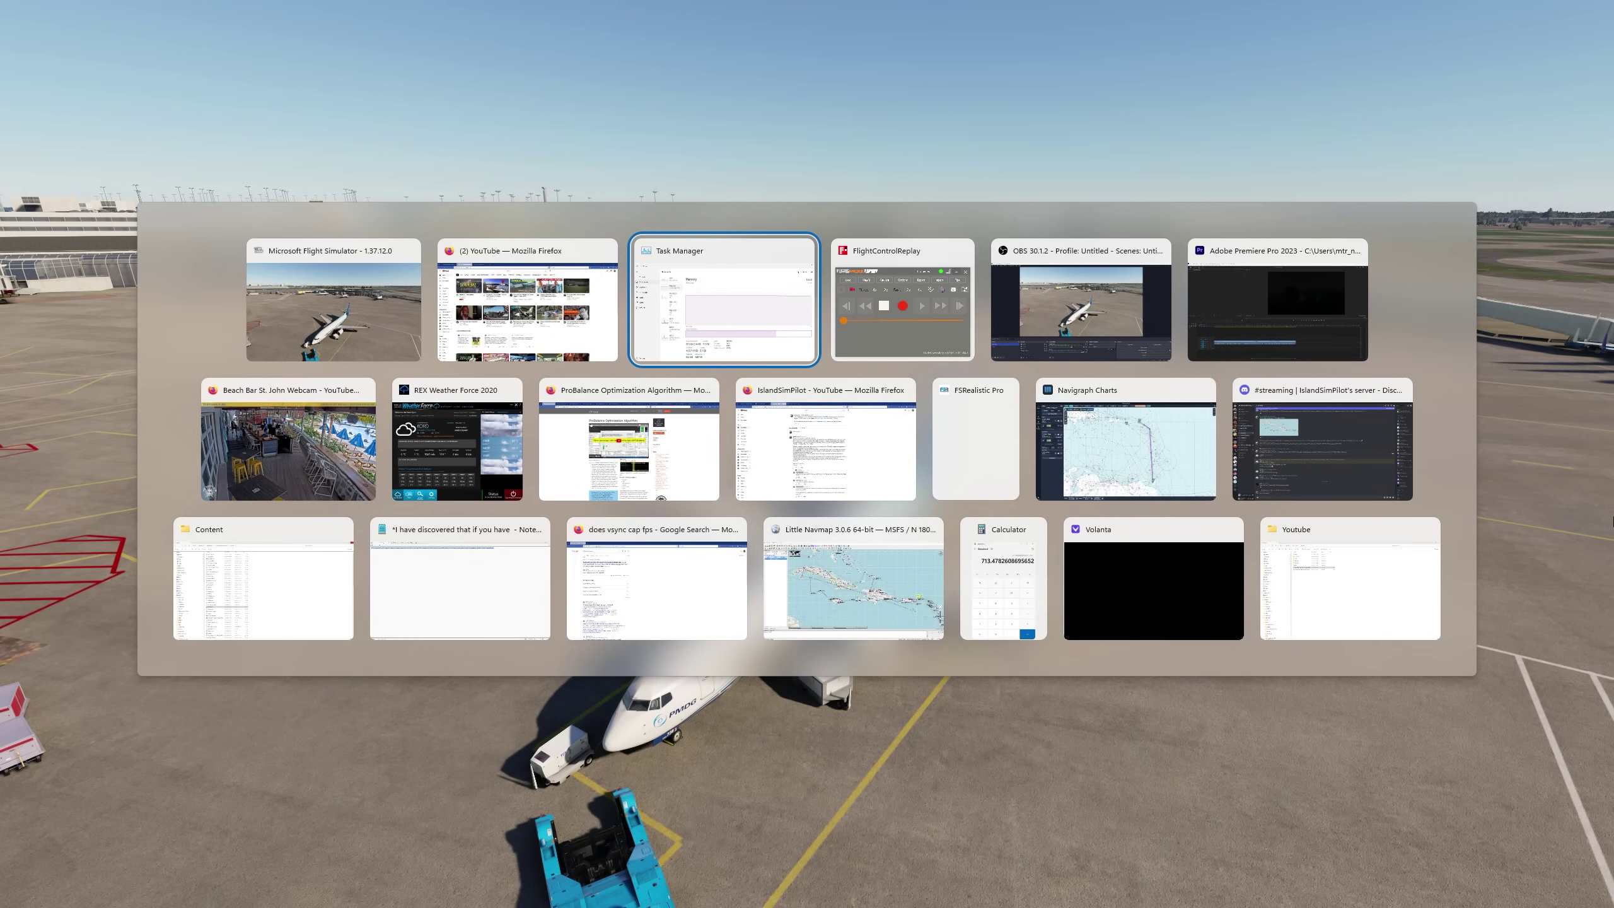
key("Return")
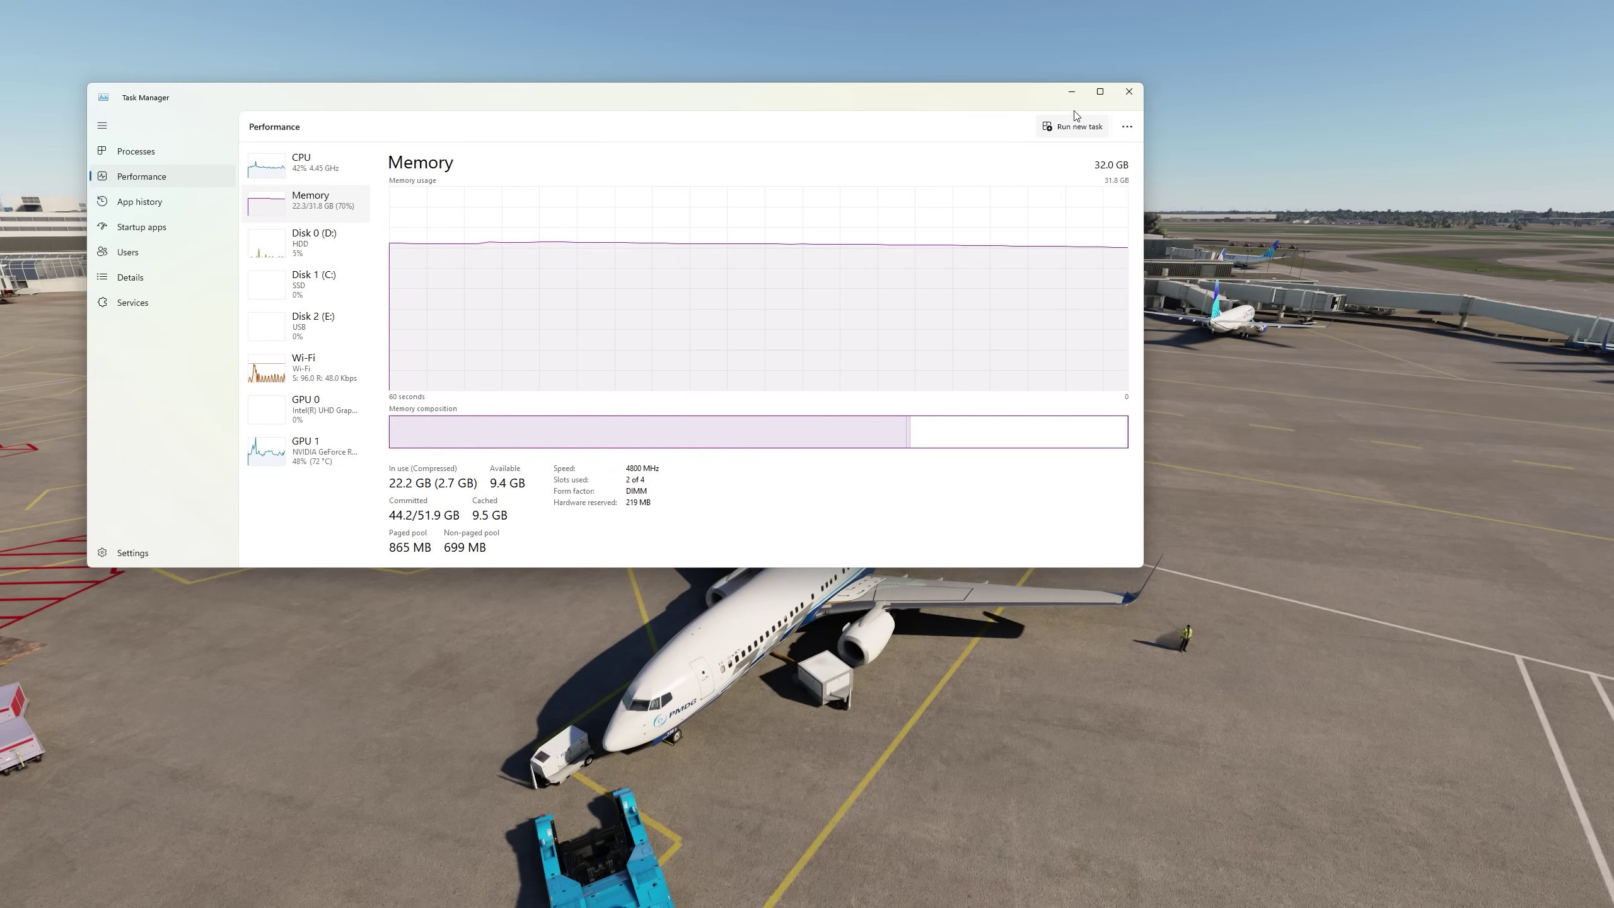
left_click(1071, 93)
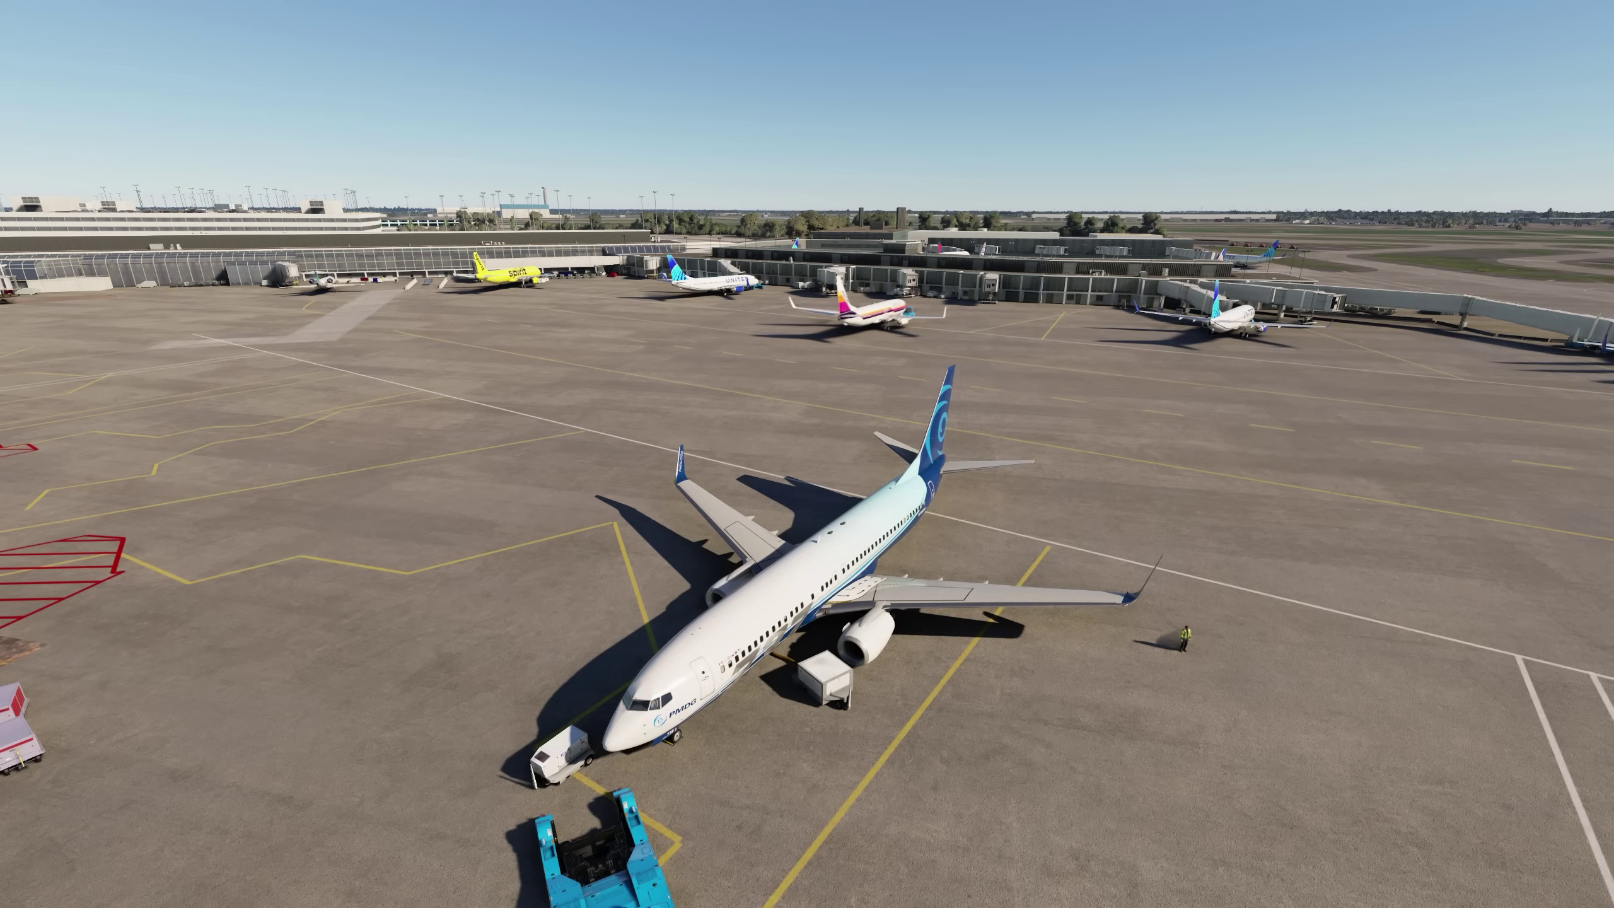
Step: Switch to Process Lasso and show only the active processes
key("super")
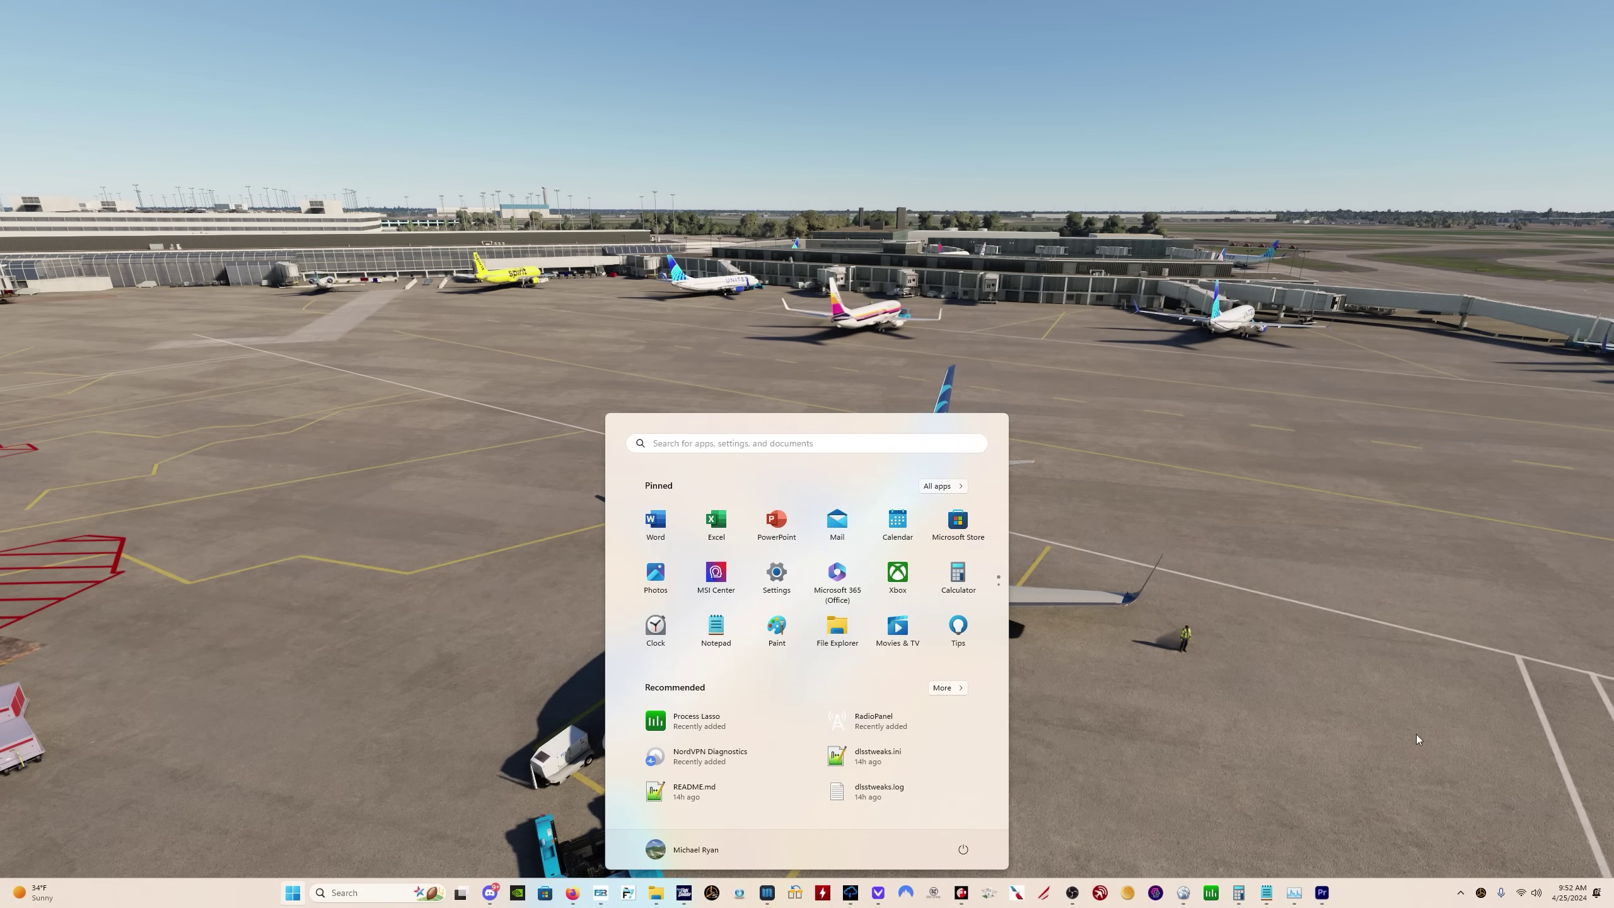
left_click(1211, 892)
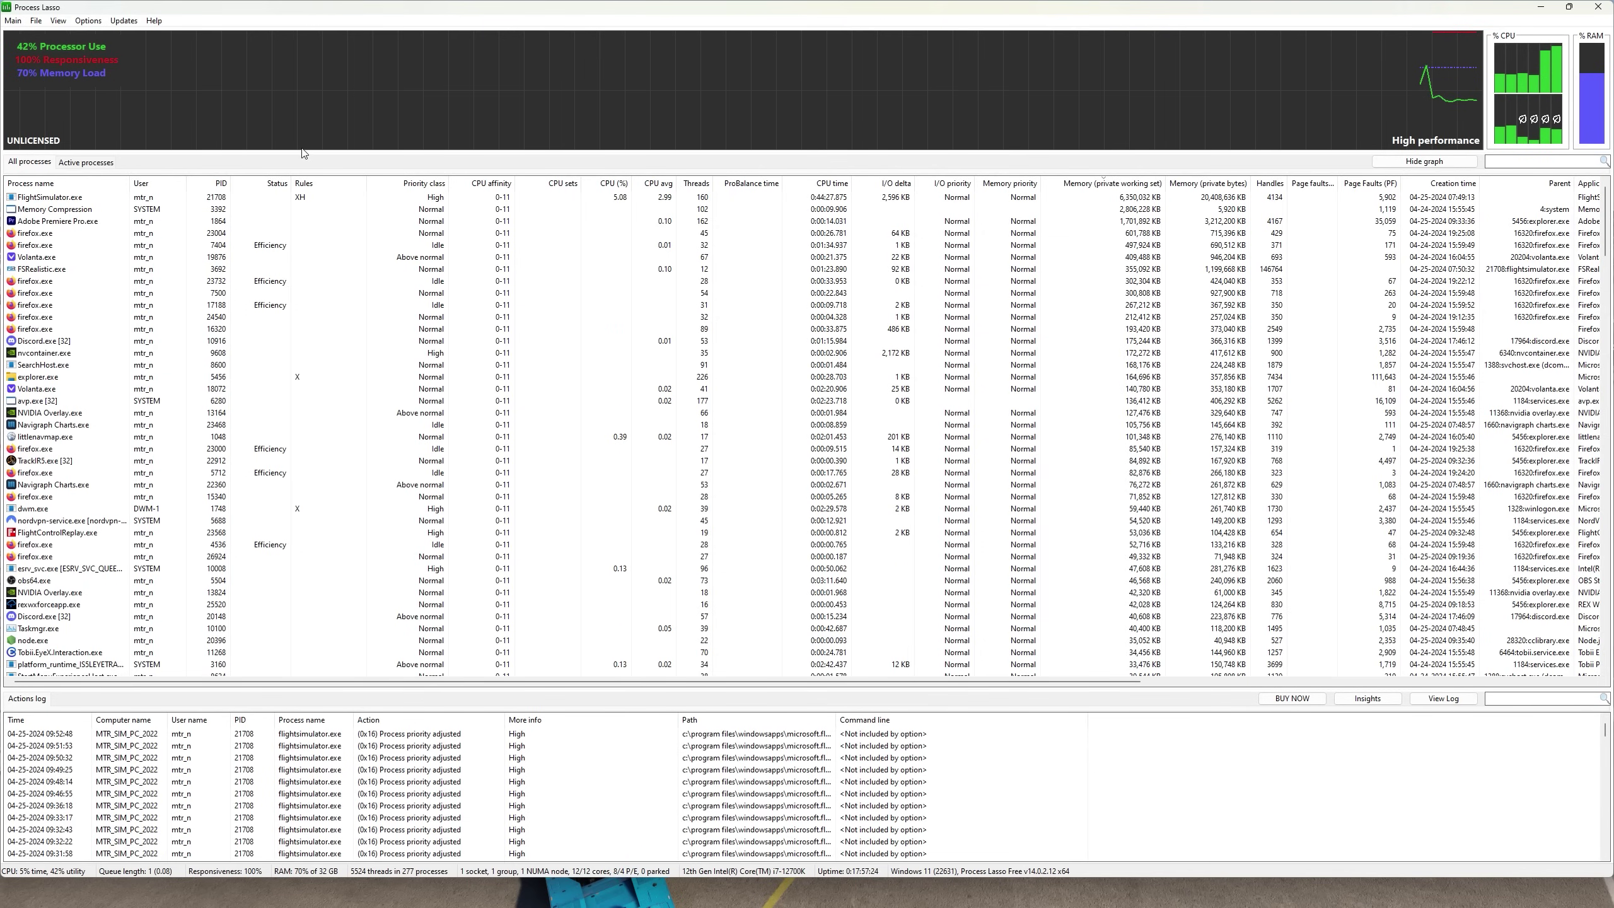
left_click(77, 162)
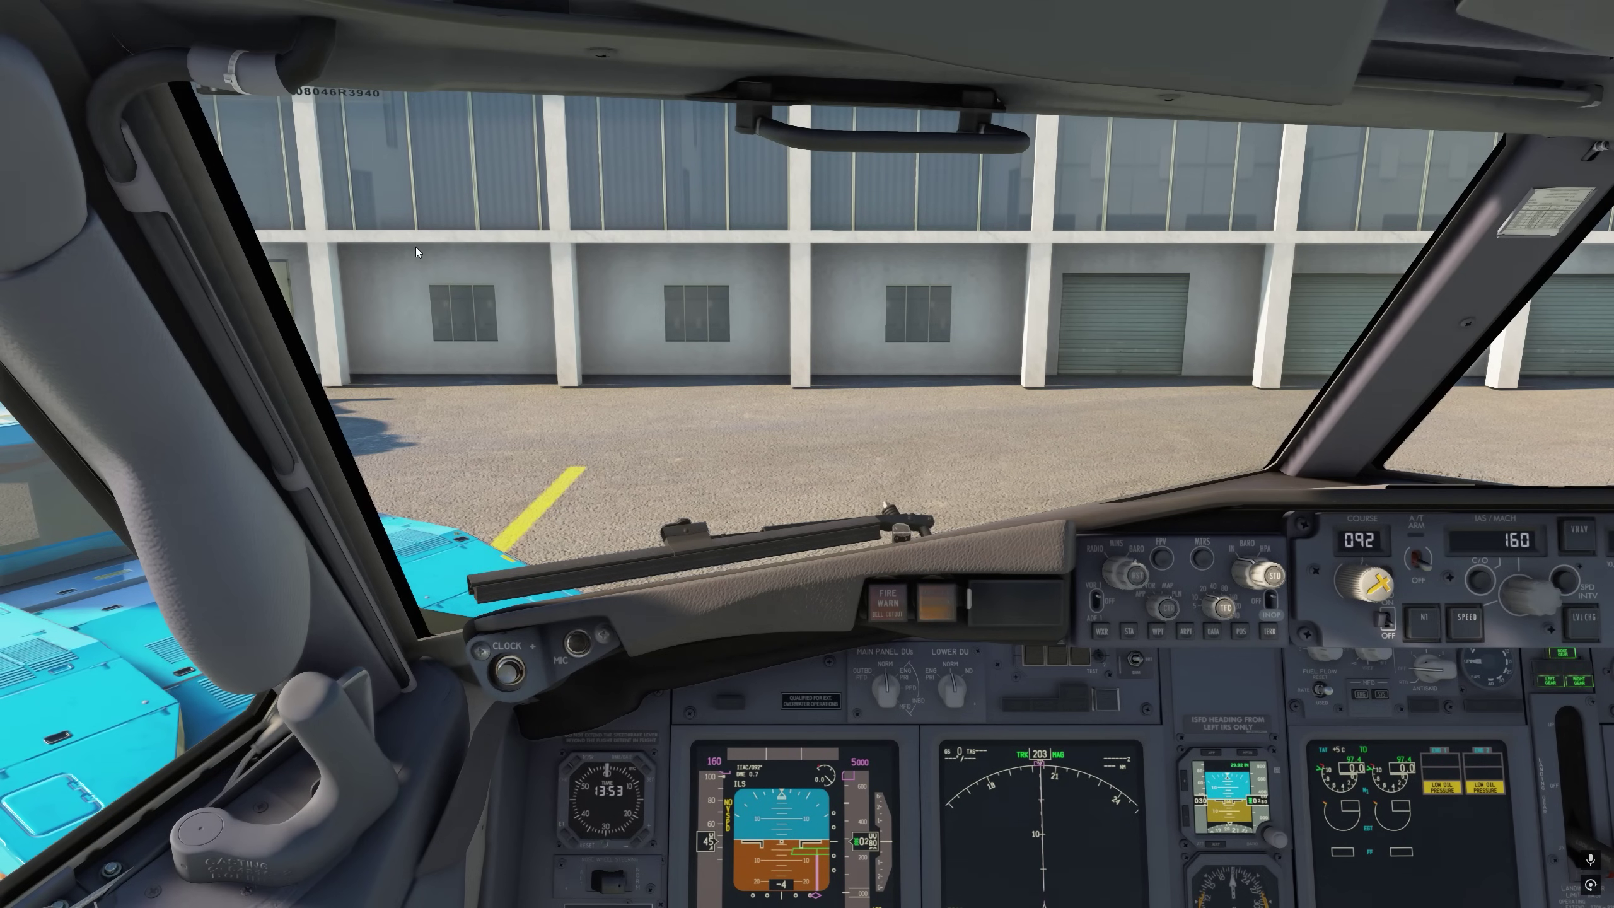
Step: Return to Process Lasso from the simulator, run an immediate SmartTrim of memory and dismiss the notice
key("alt+Tab")
left_click(416, 252)
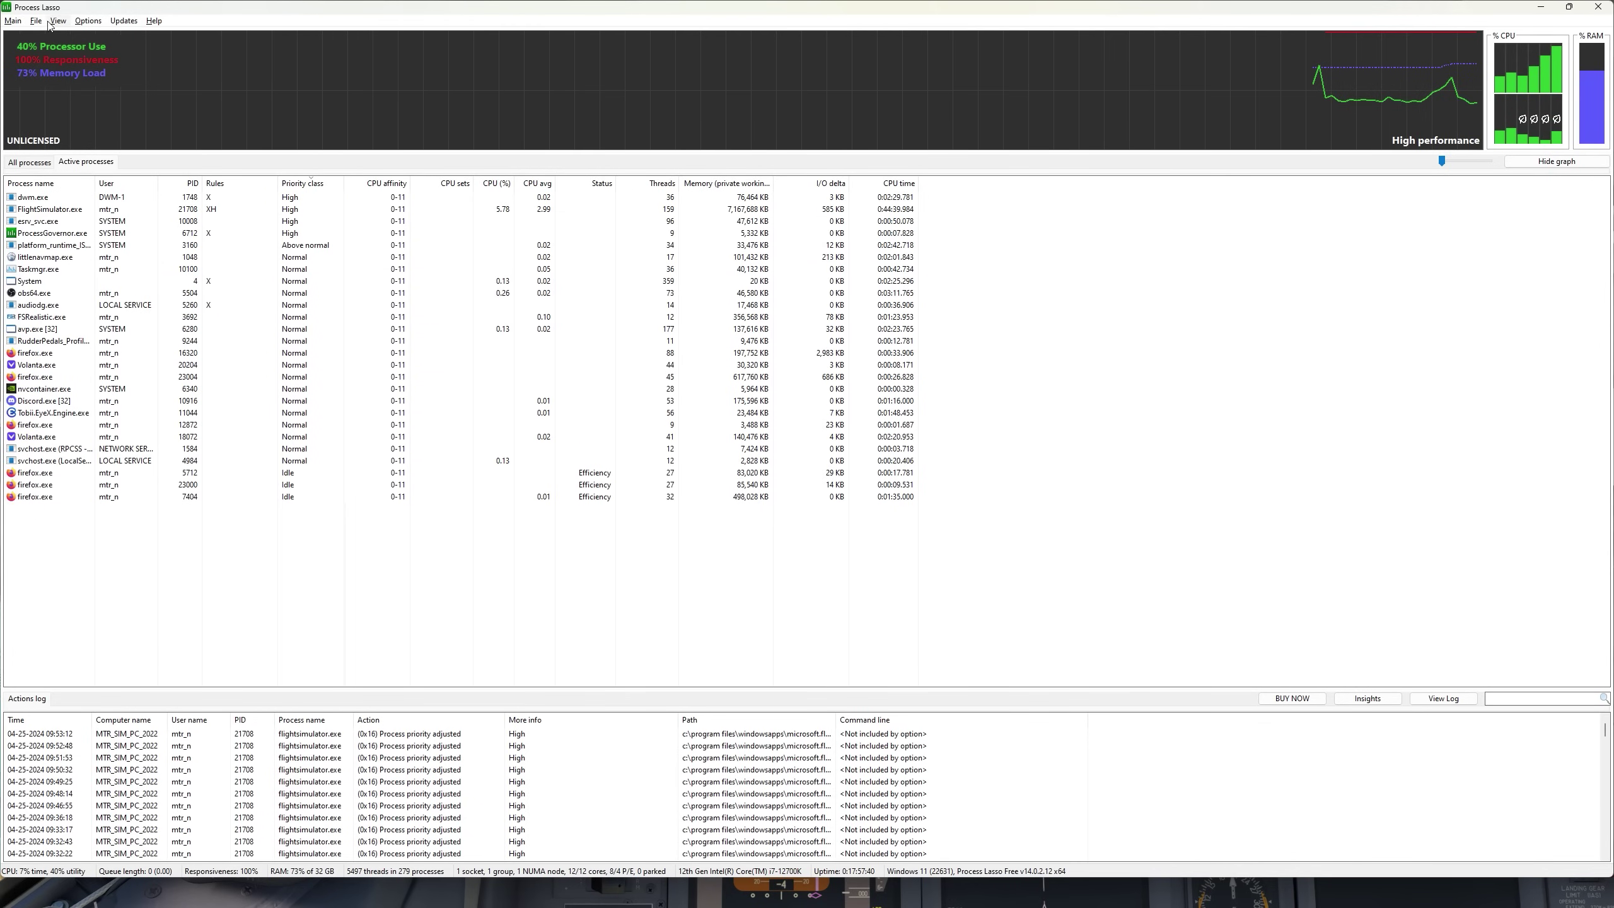
left_click(12, 21)
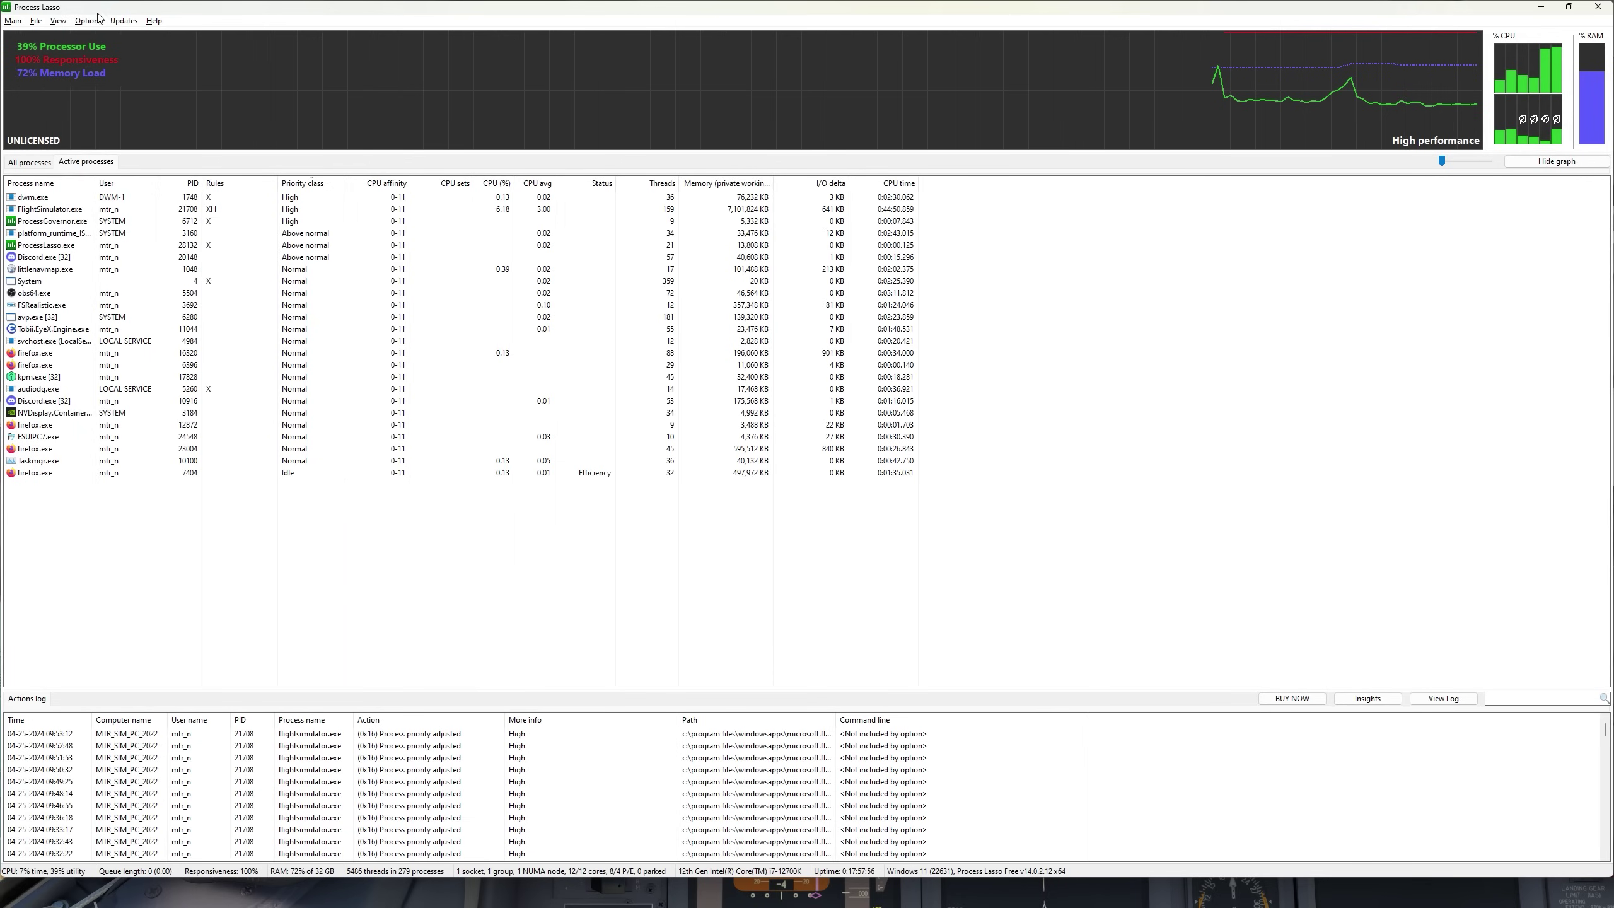
left_click(88, 21)
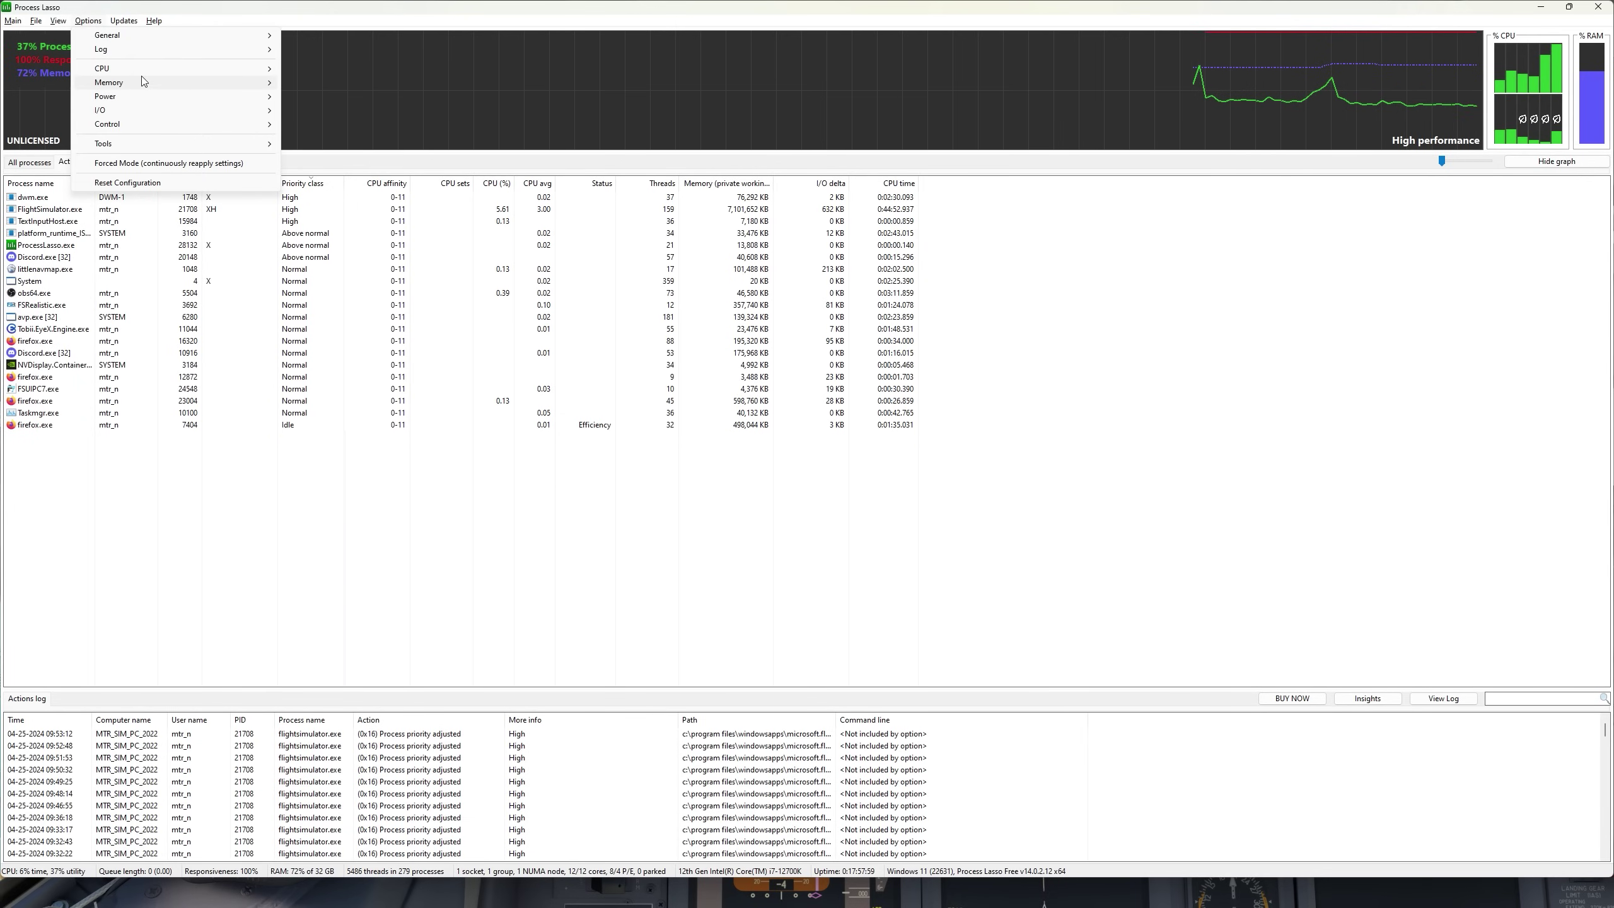
mouse_move(145, 82)
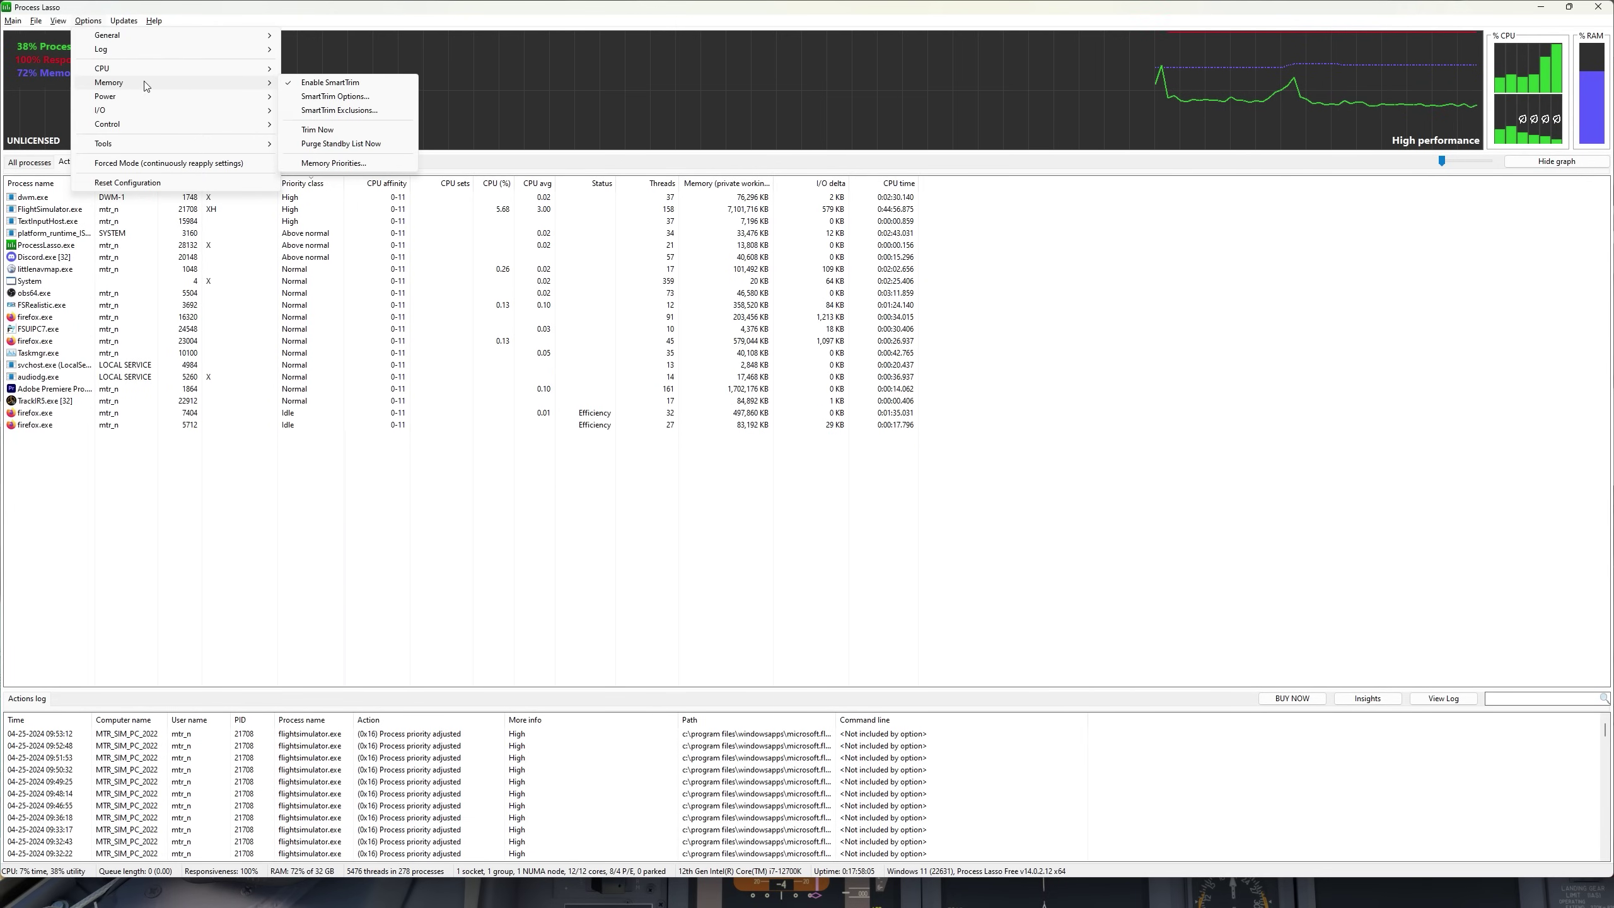
left_click(334, 131)
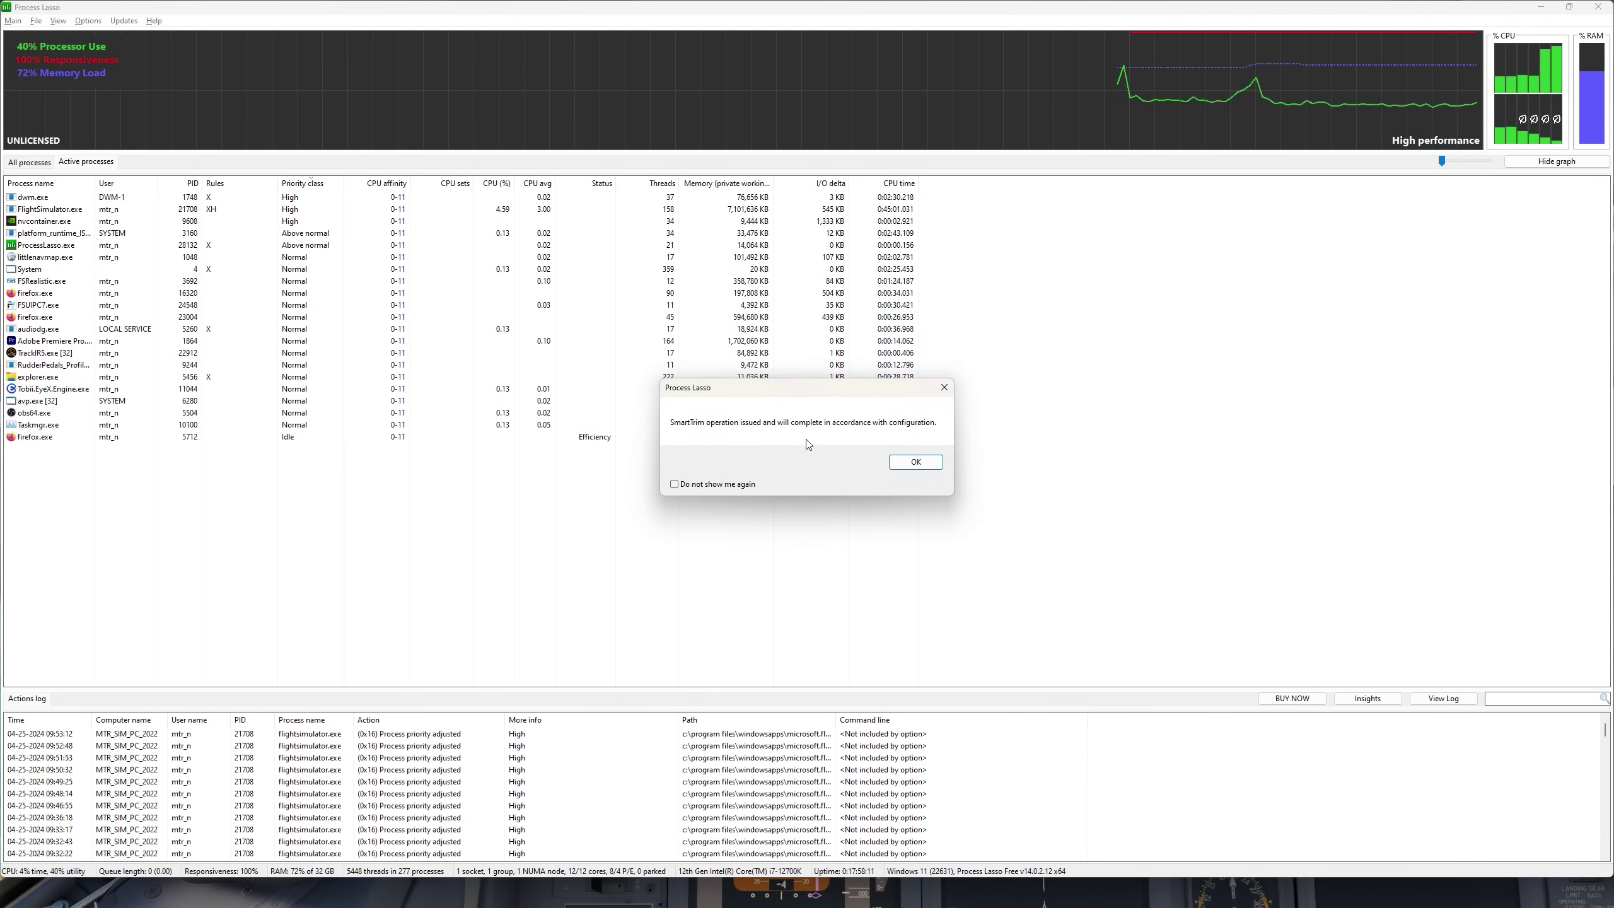
left_click(926, 462)
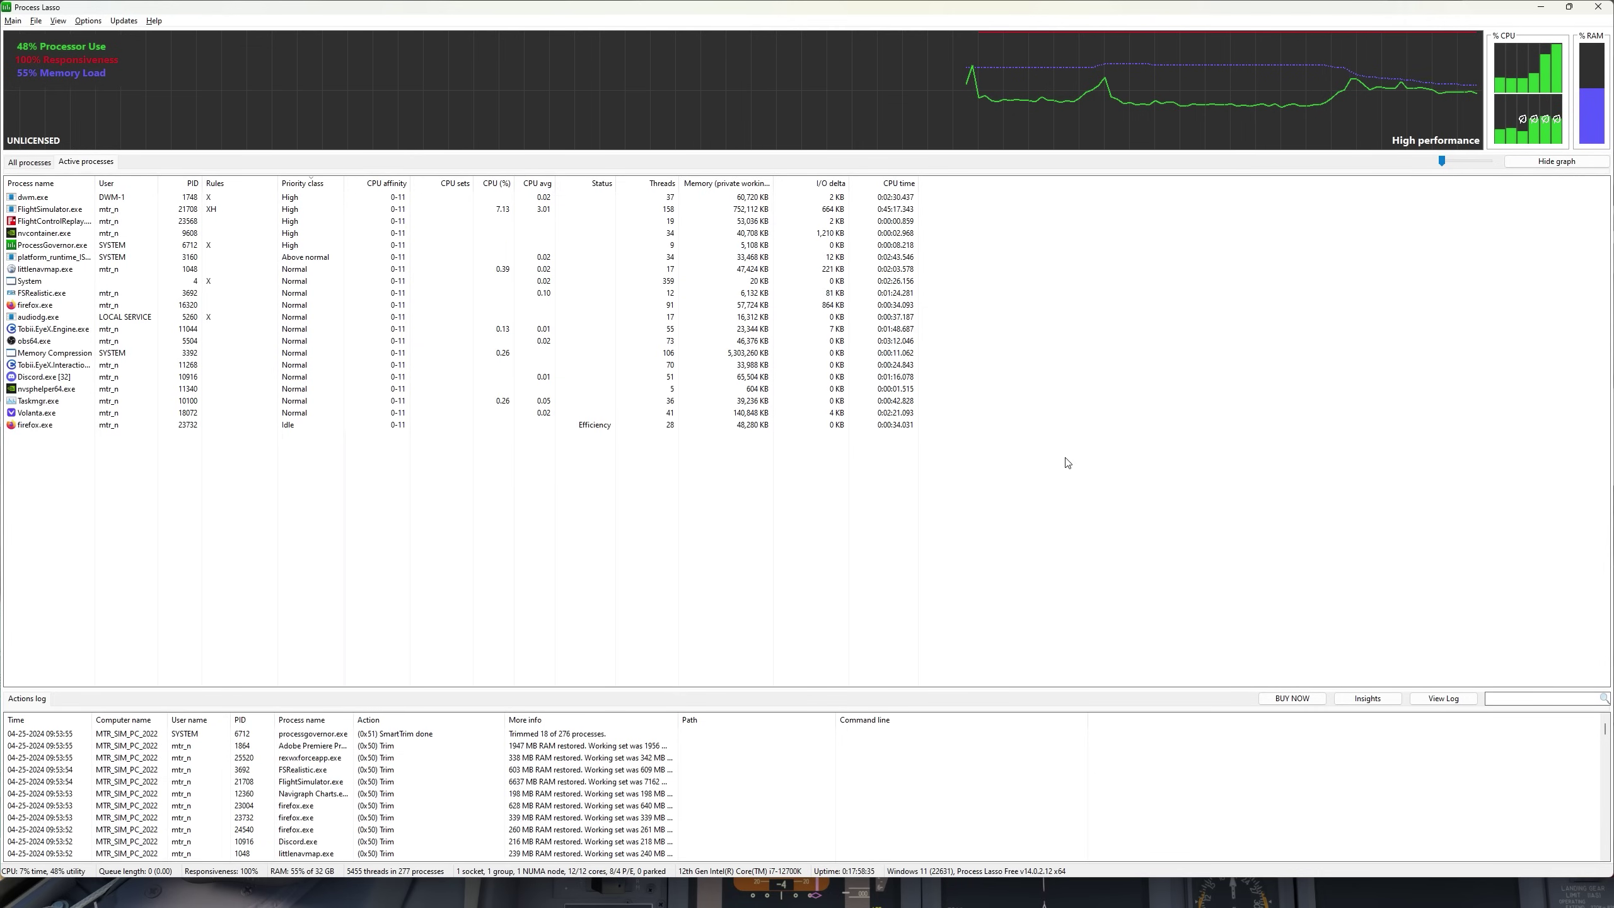
Step: Examine the memory load graph, switch to Microsoft Flight Simulator to check the cockpit view, and return to Process Lasso
mouse_move(1036, 67)
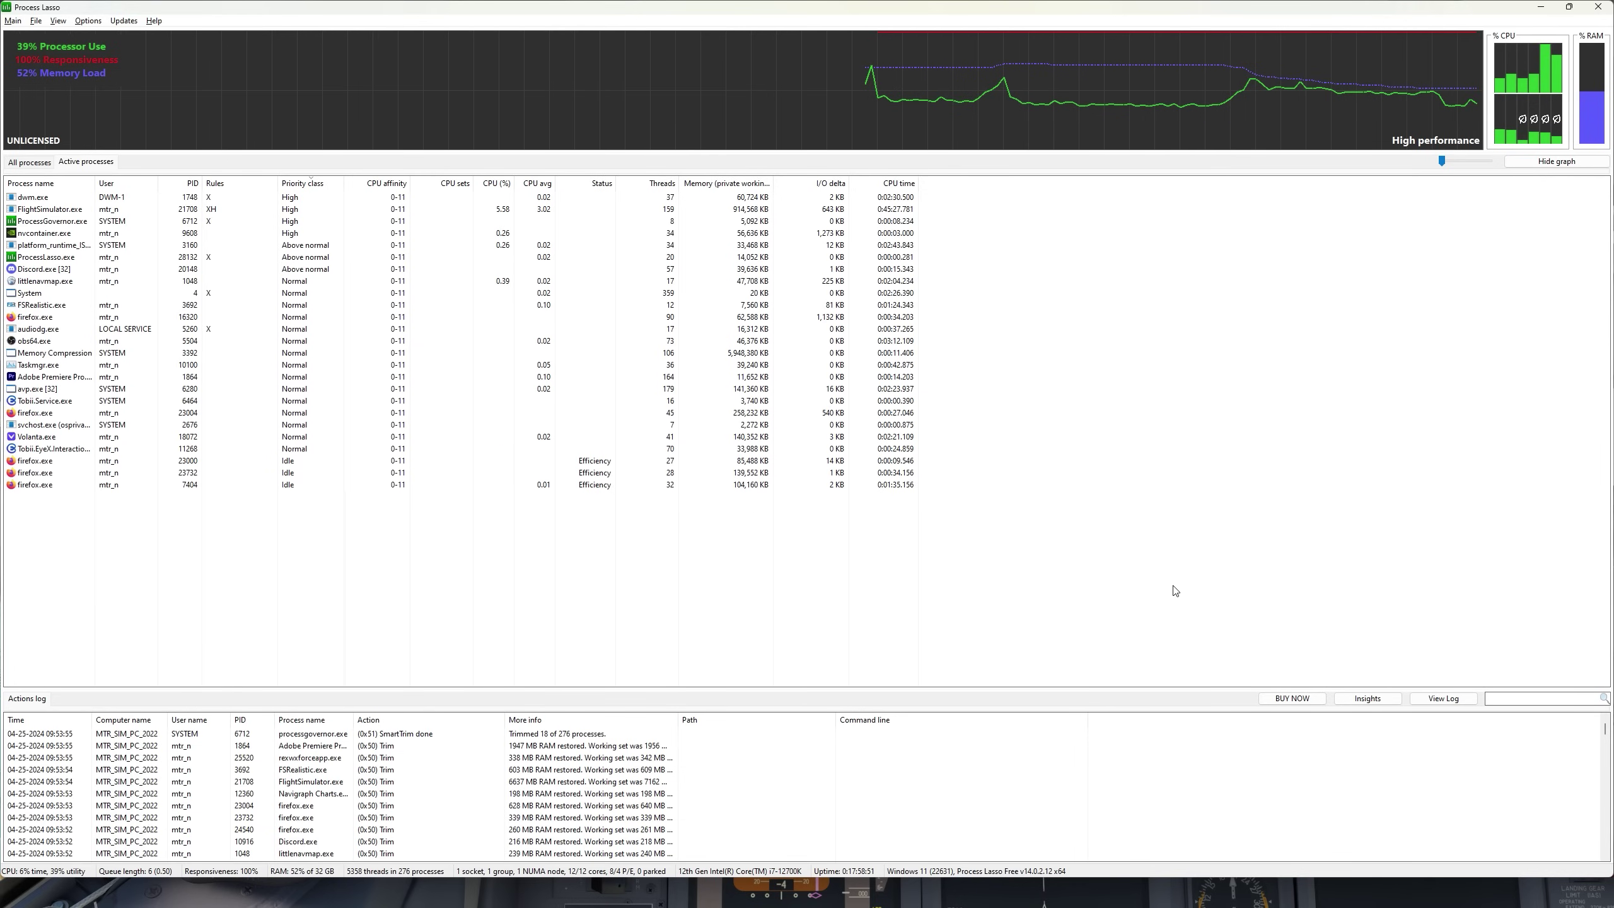
key("alt+Tab")
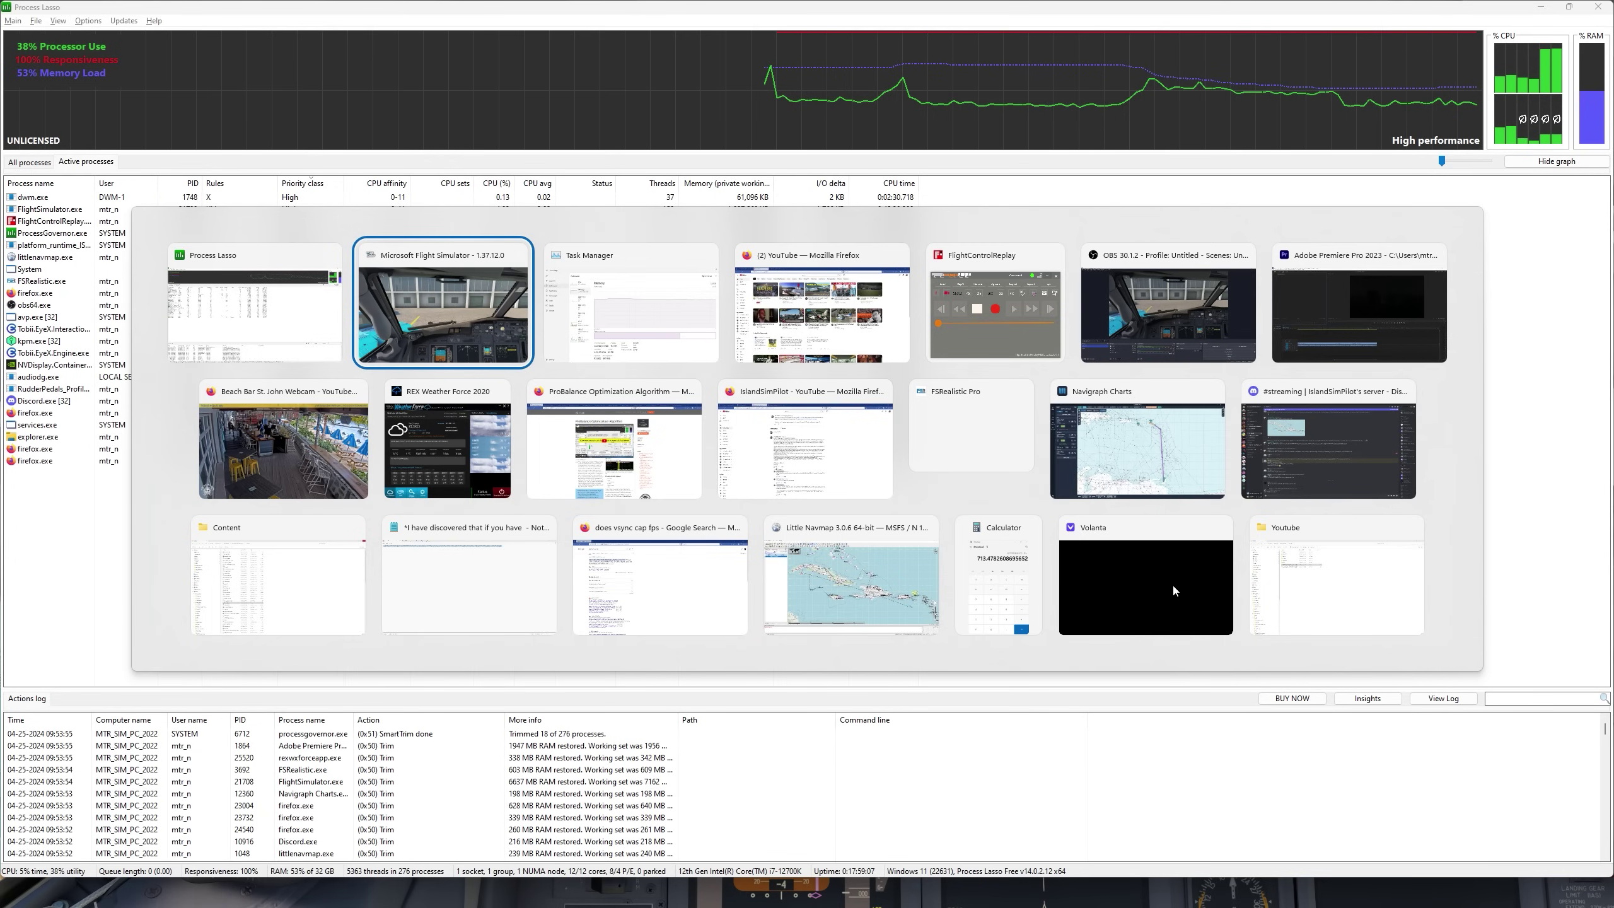
key("Return")
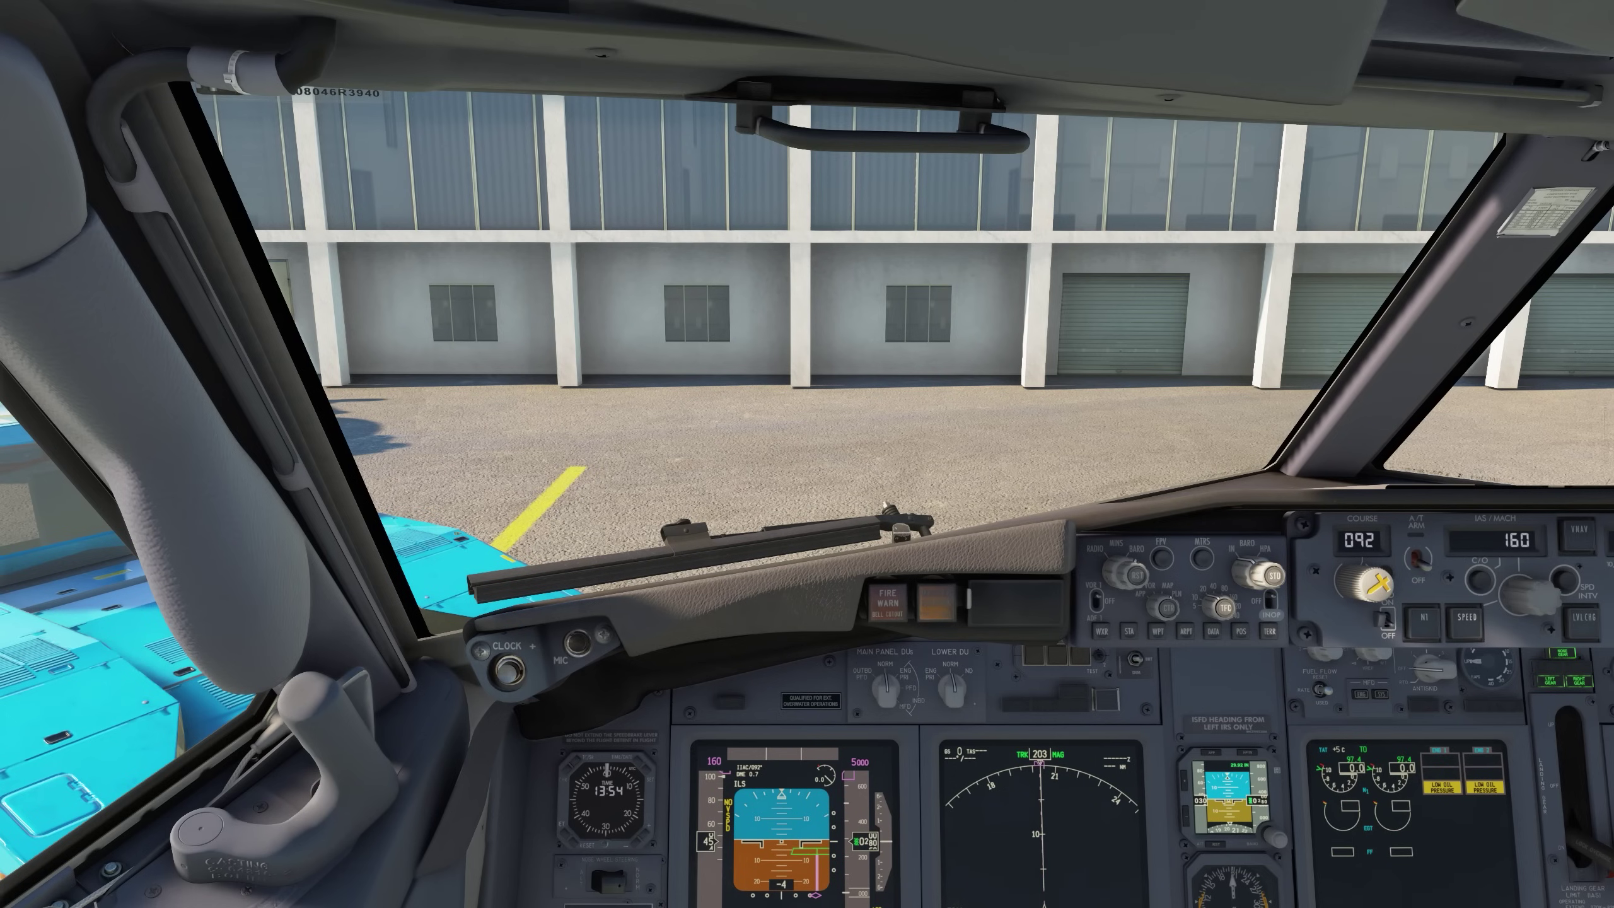
key("alt+Tab")
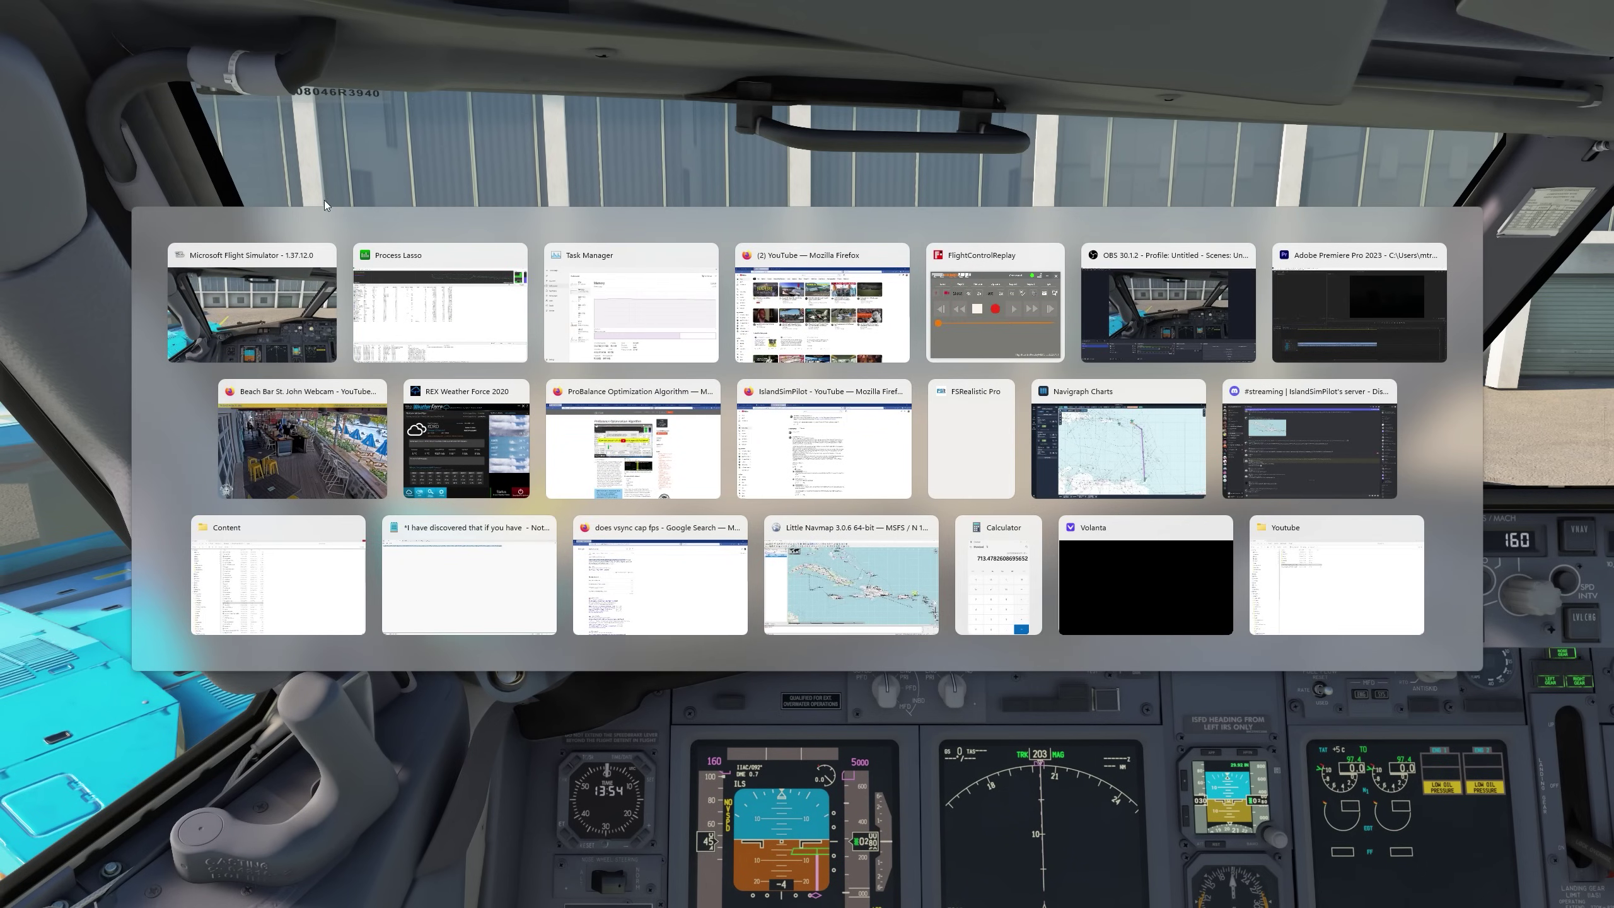
left_click(449, 291)
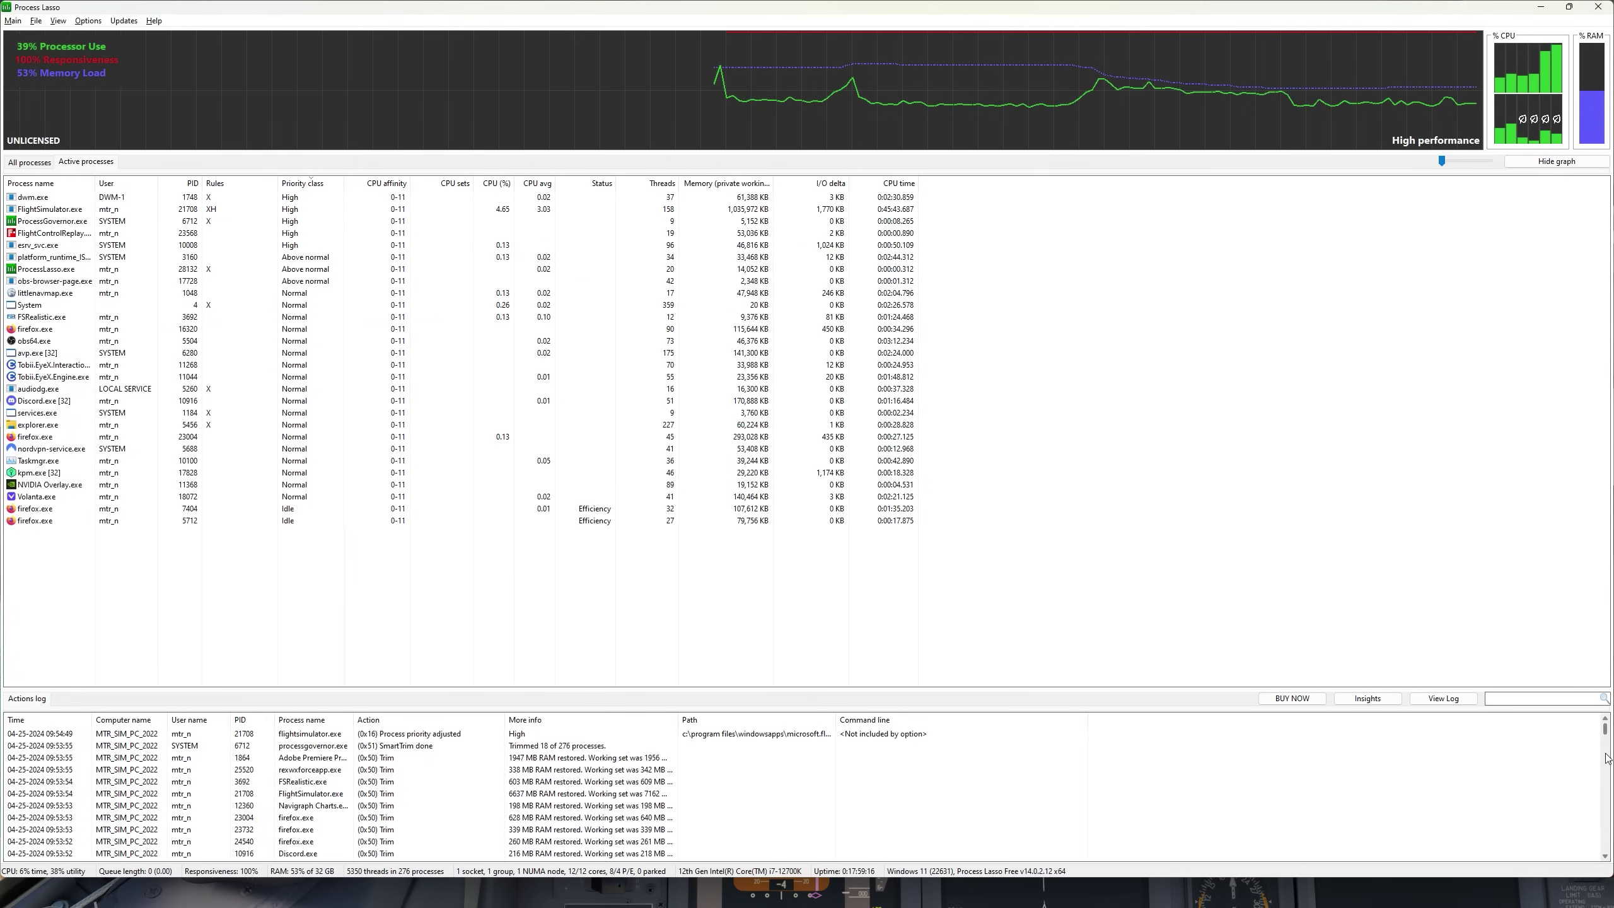